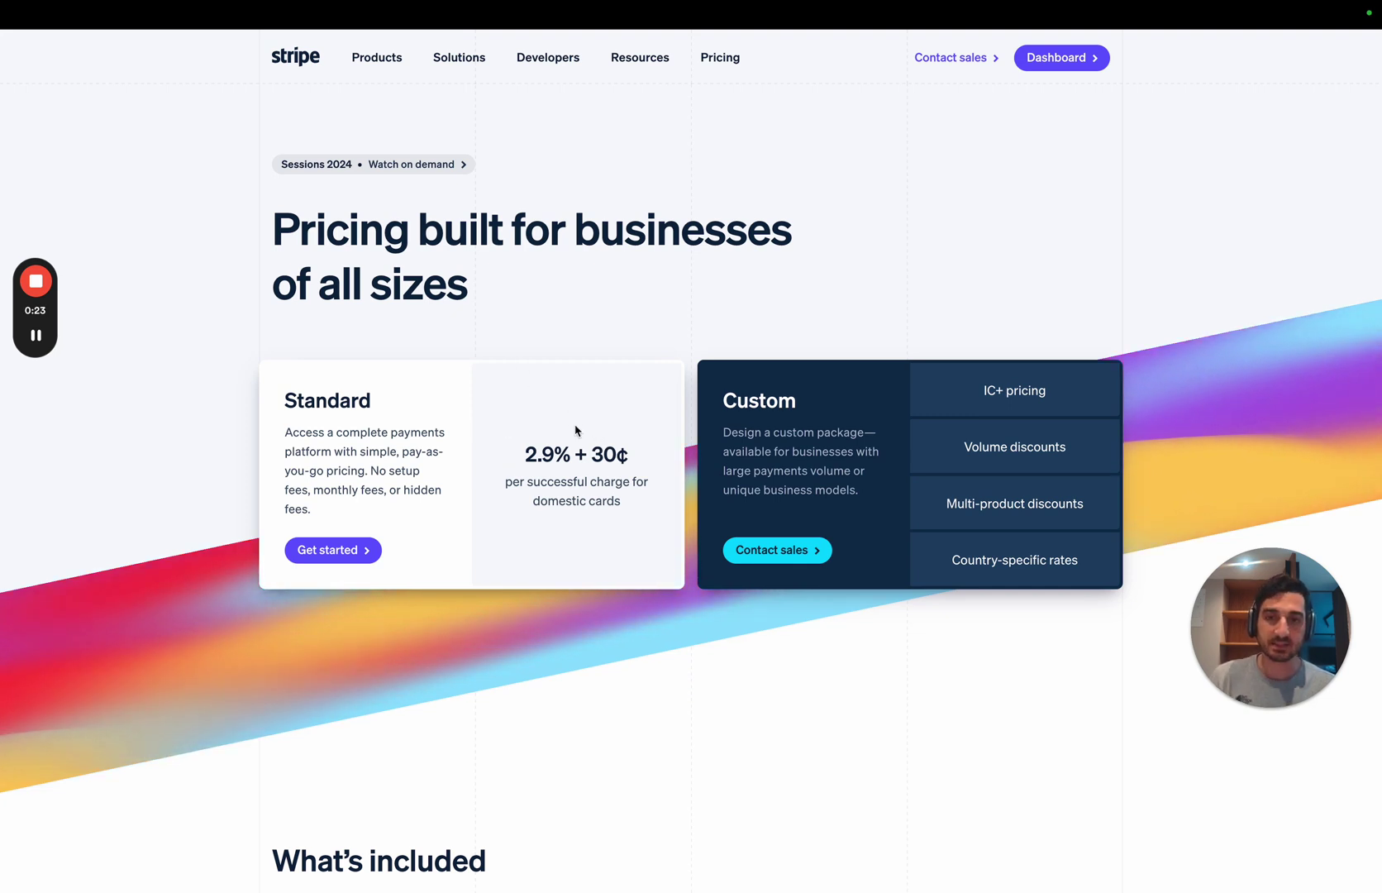
- Point out Stripe's 2.9% + 30¢ fee, then switch to the Lago Stripe-pricing article
{"action": "left_click_drag", "start_coordinate": [526, 454], "coordinate": [573, 459]}
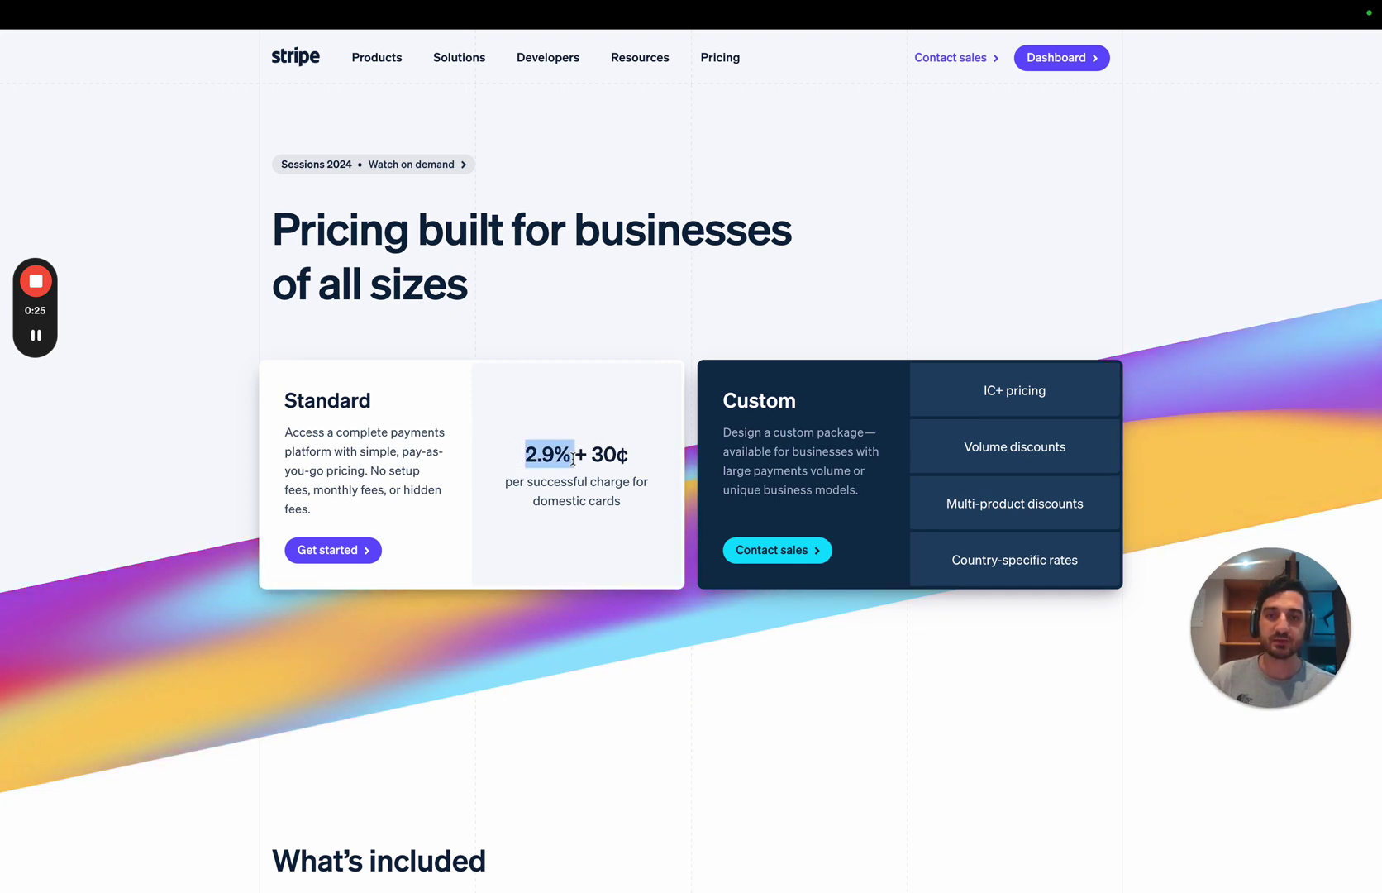
{"action": "double_click", "coordinate": [604, 455]}
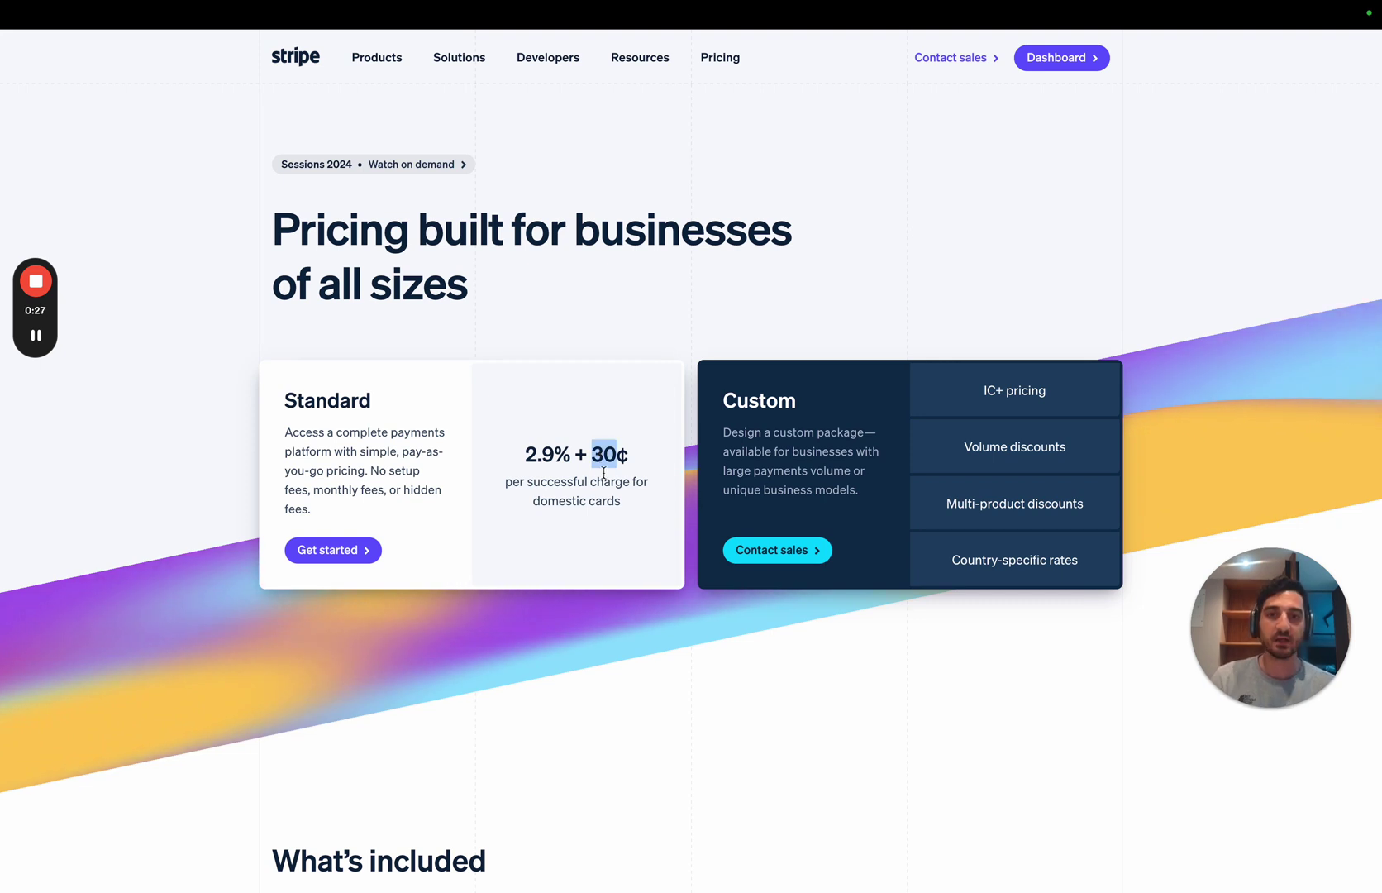
{"action": "left_click", "coordinate": [607, 502]}
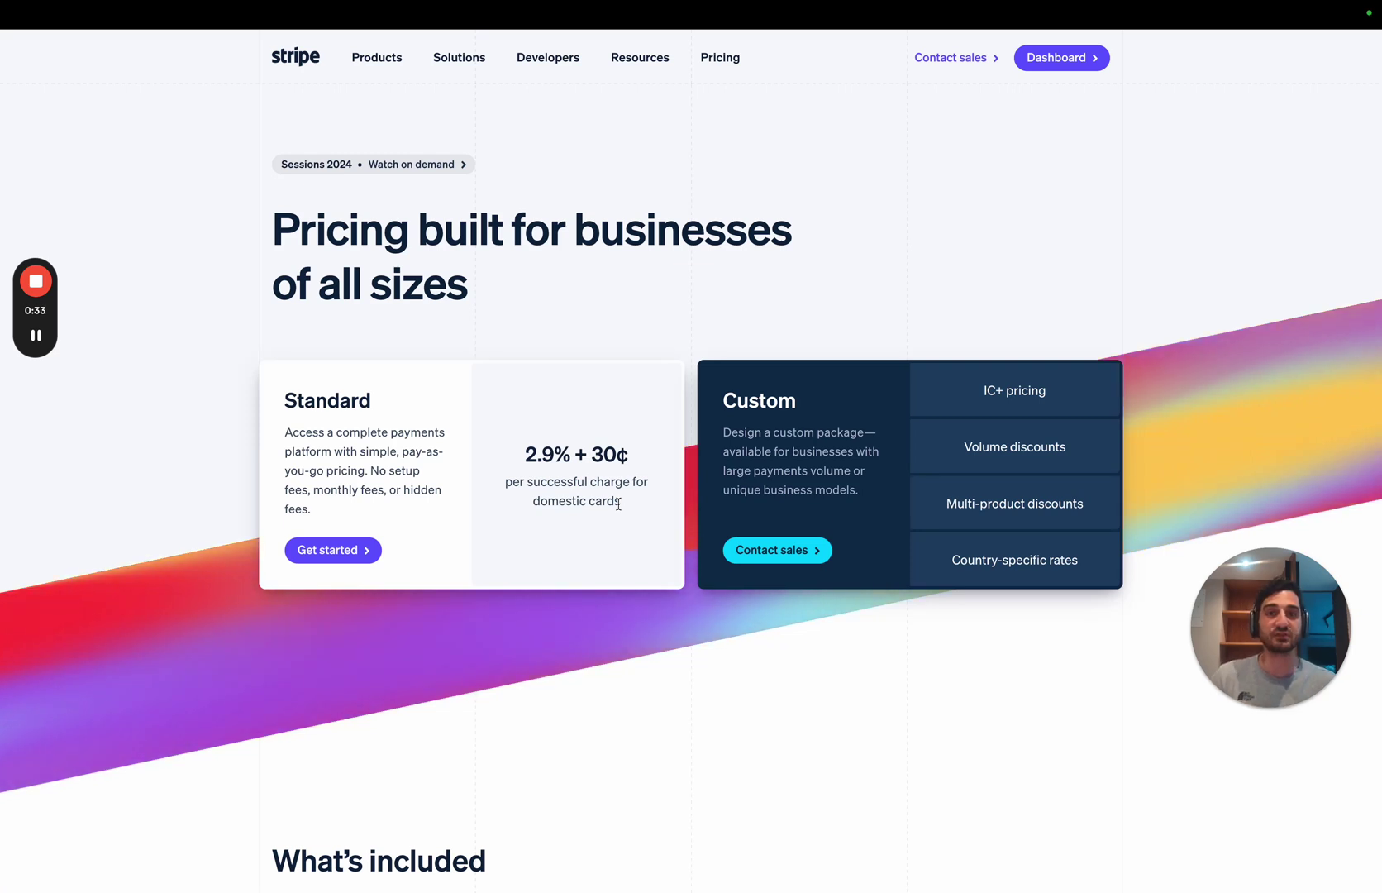
{"action": "mouse_move", "coordinate": [219, 595]}
{"action": "left_click", "coordinate": [165, 588]}
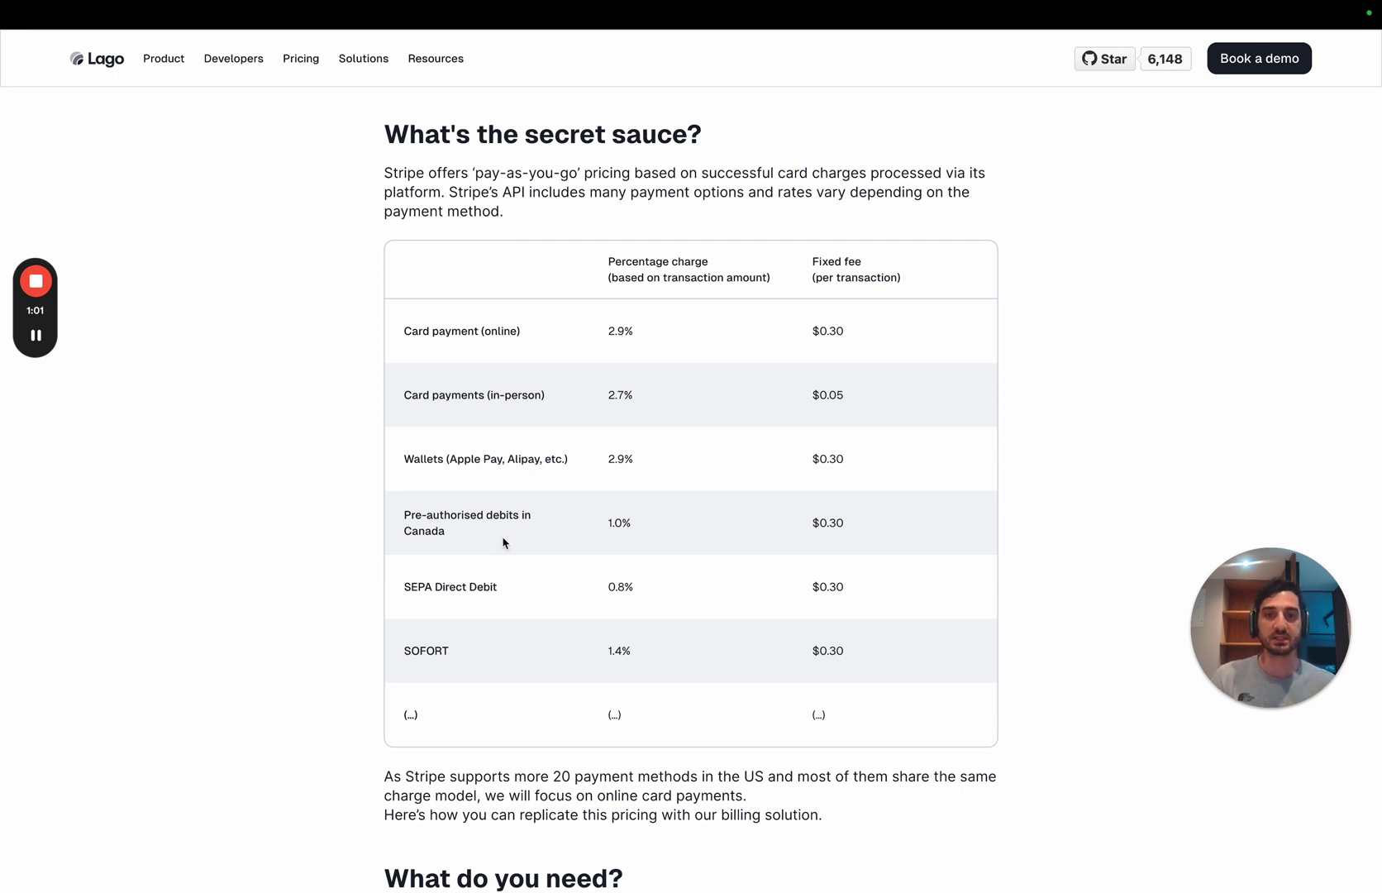
- Start a new billable metric named SEPA with code sepa
{"action": "key", "text": "ctrl+Right"}
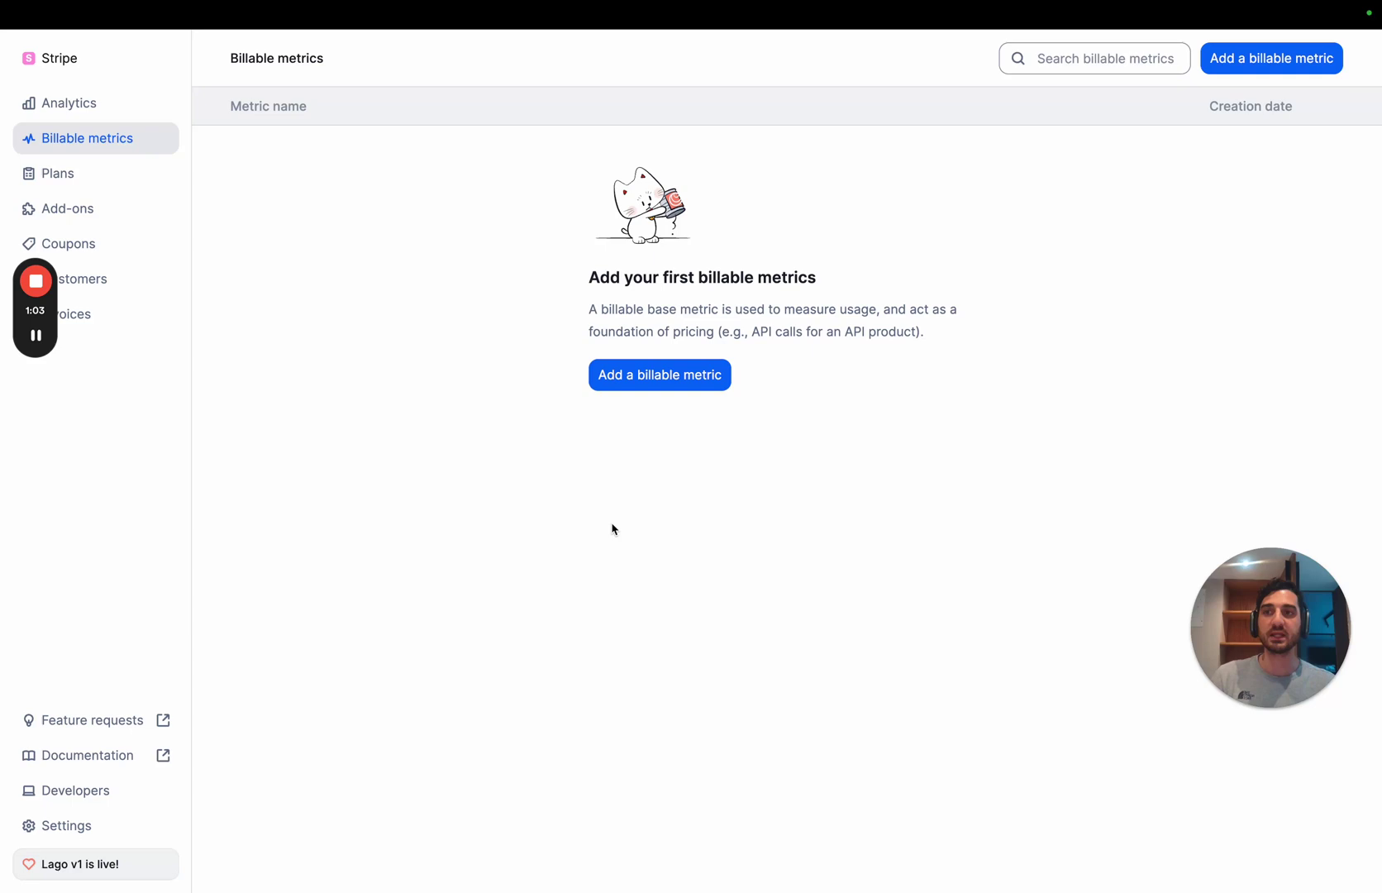
{"action": "left_click", "coordinate": [670, 387]}
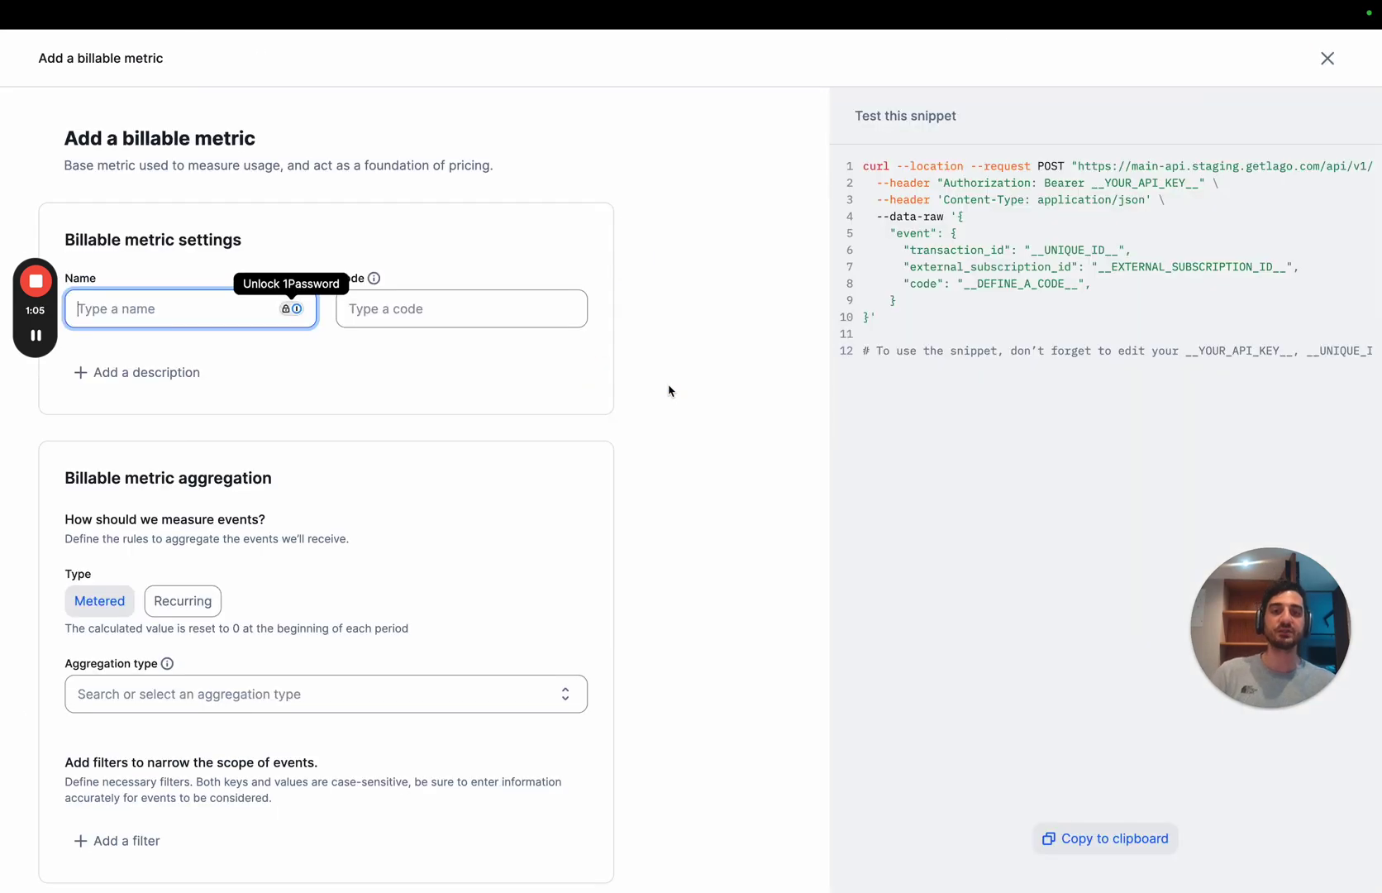
{"action": "type", "text": "SEPA"}
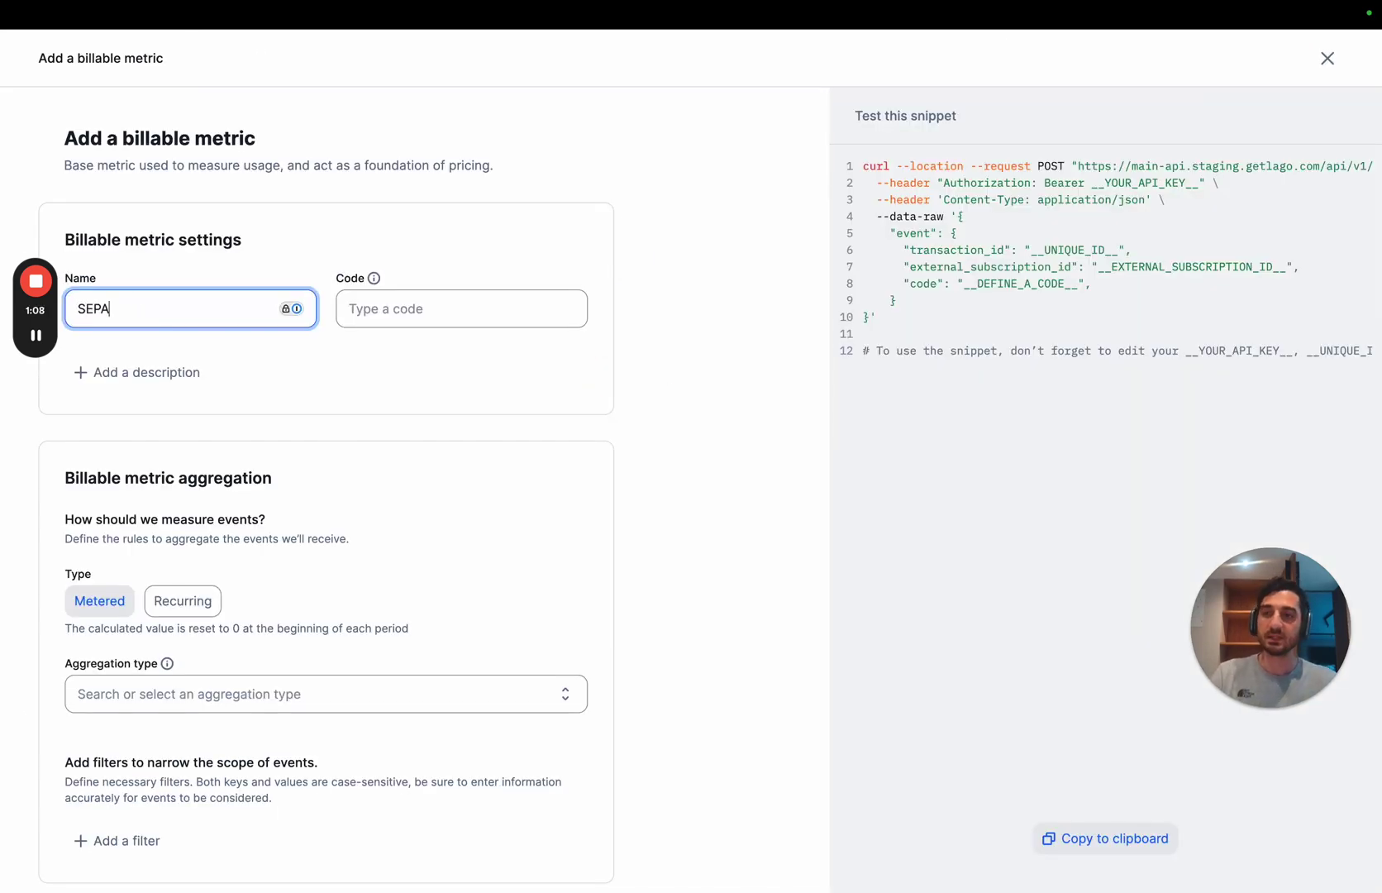
{"action": "key", "text": "Tab"}
{"action": "type", "text": "sepa"}
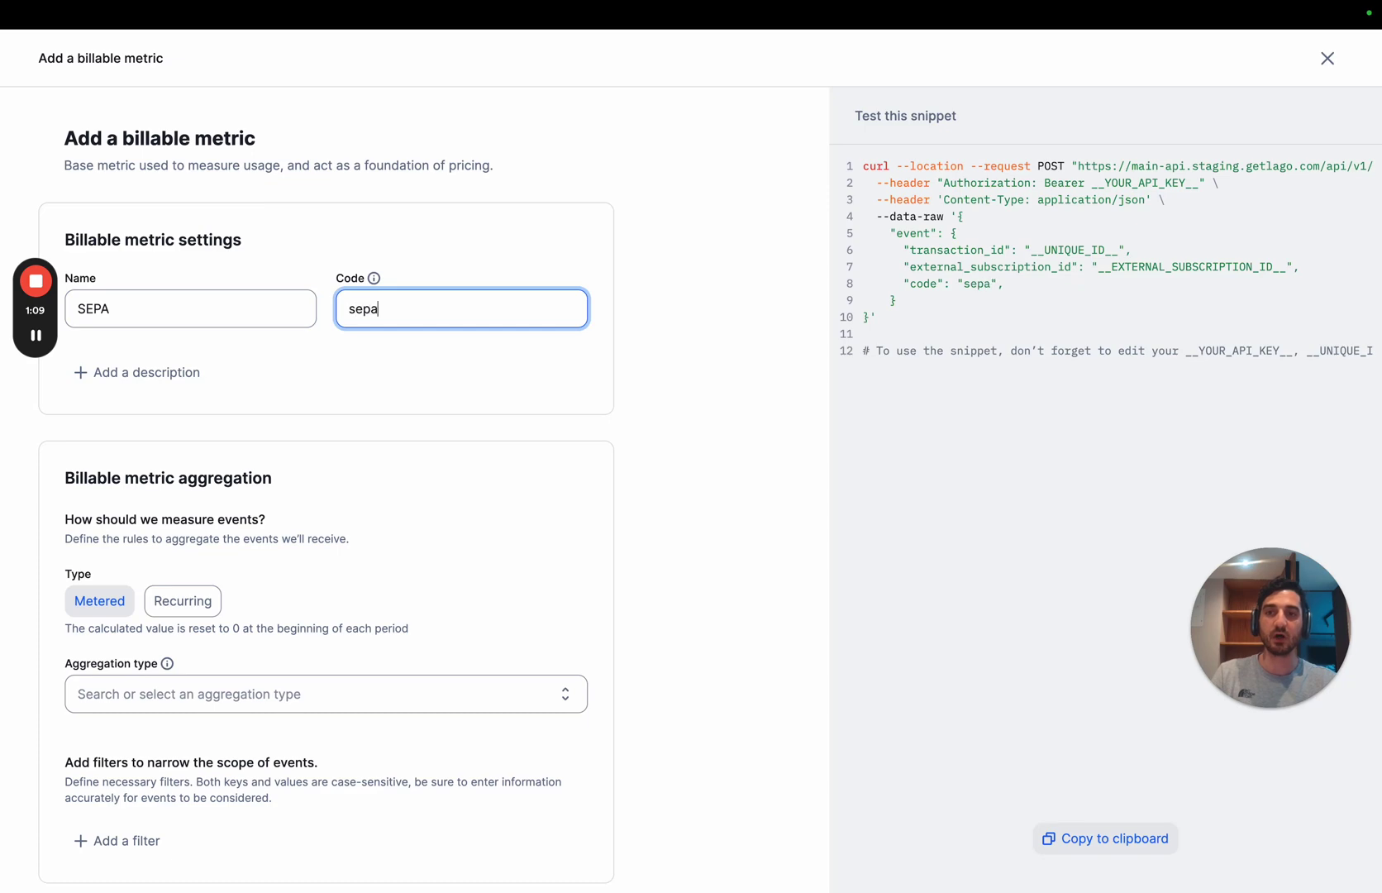
{"action": "scroll", "coordinate": [616, 469], "scroll_direction": "down", "scroll_amount": 1}
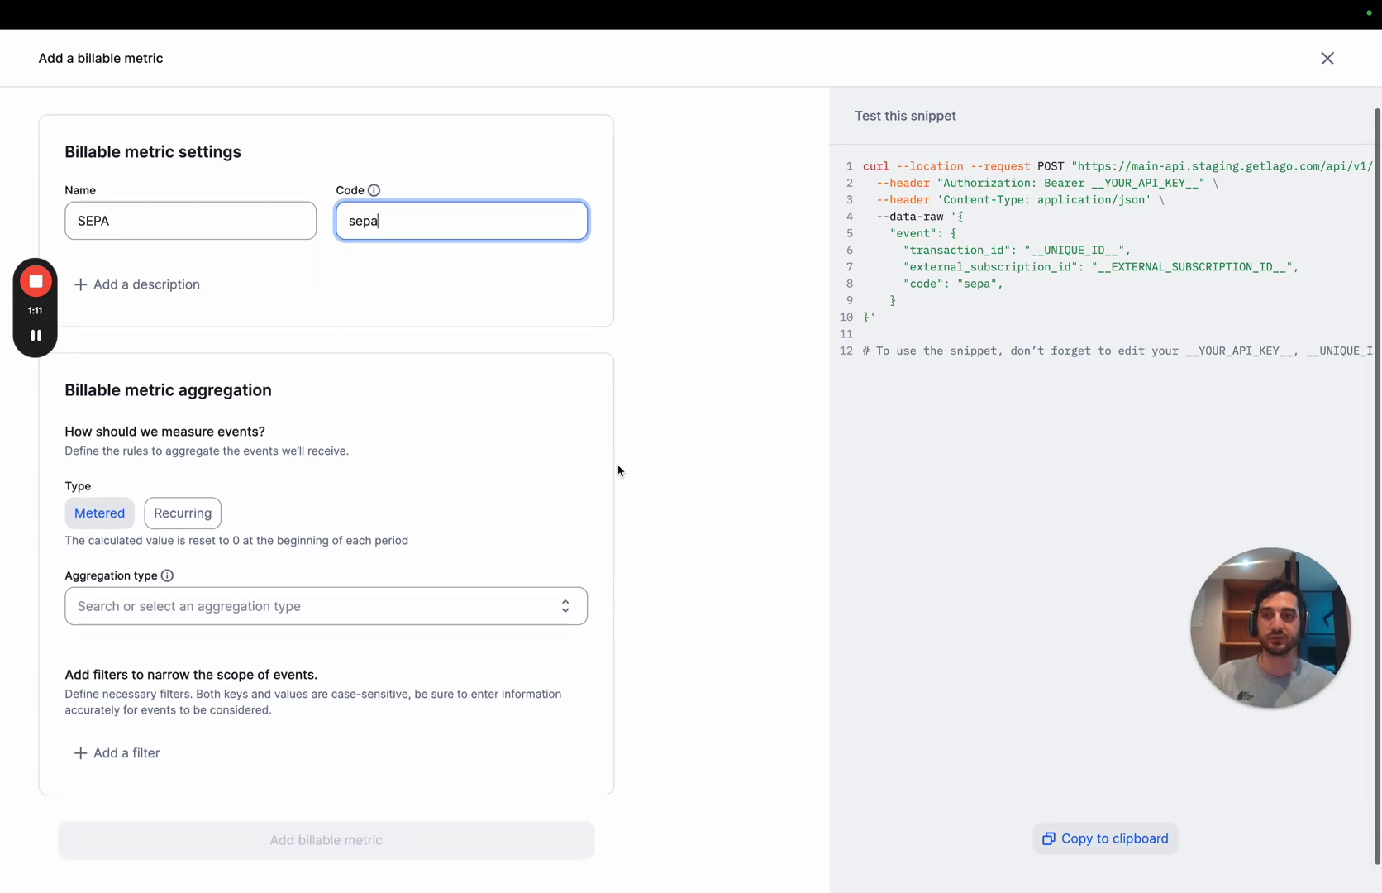
{"action": "key", "text": "ctrl+Left"}
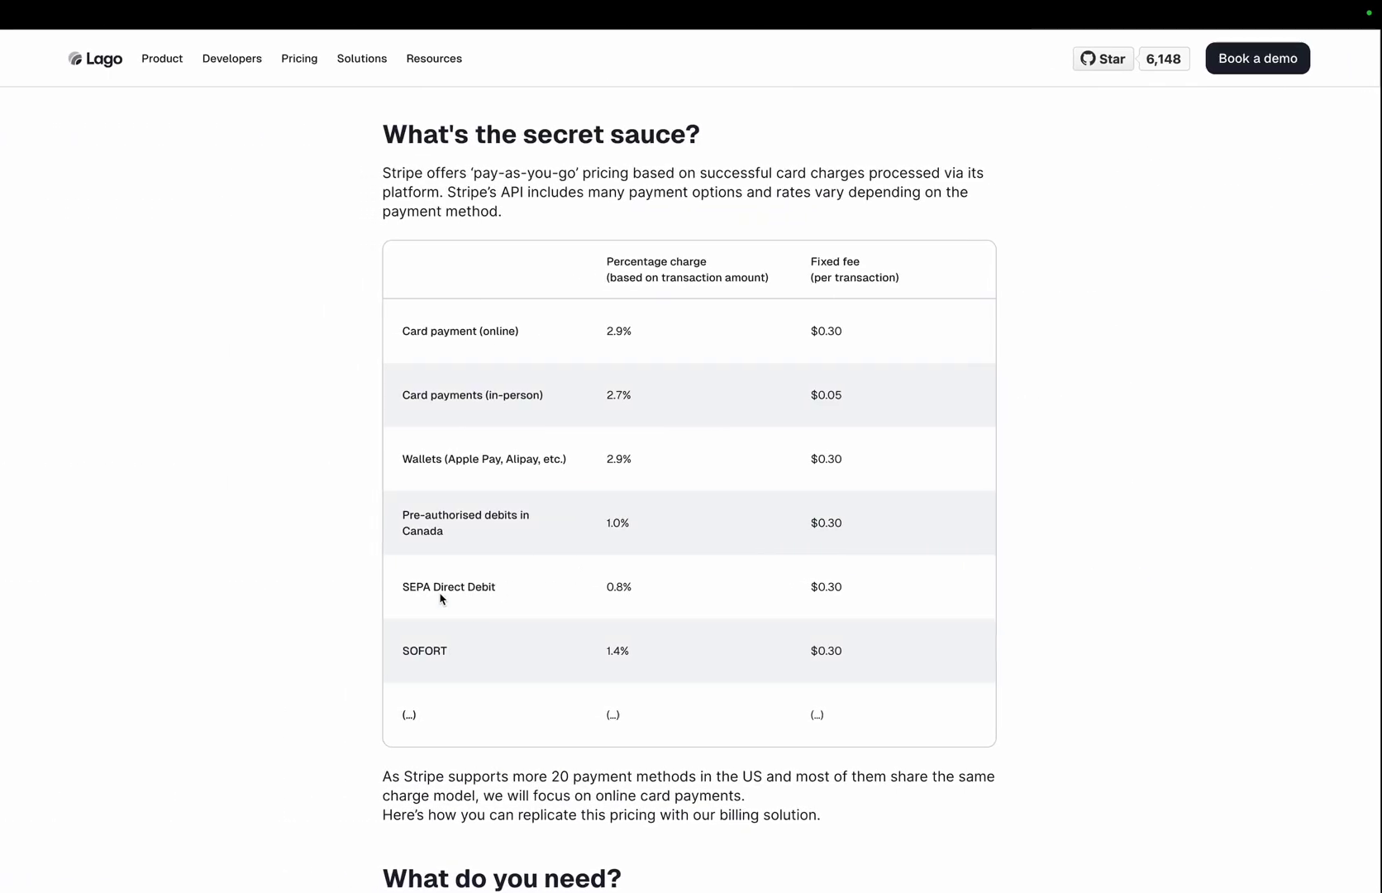
{"action": "key", "text": "ctrl+Right"}
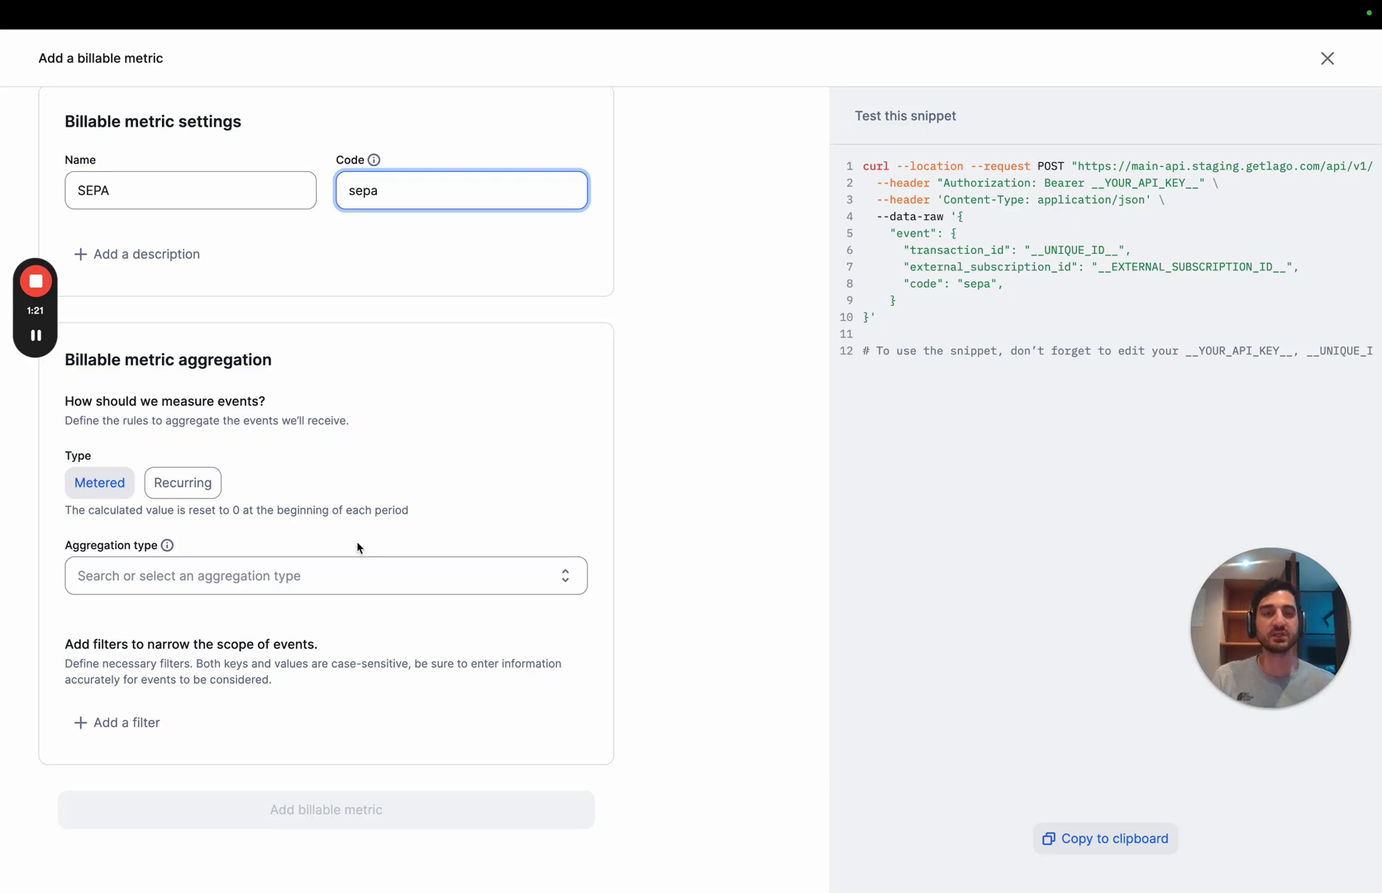
- Aggregate it as a Sum of the amount property and save the metric
{"action": "left_click", "coordinate": [339, 570]}
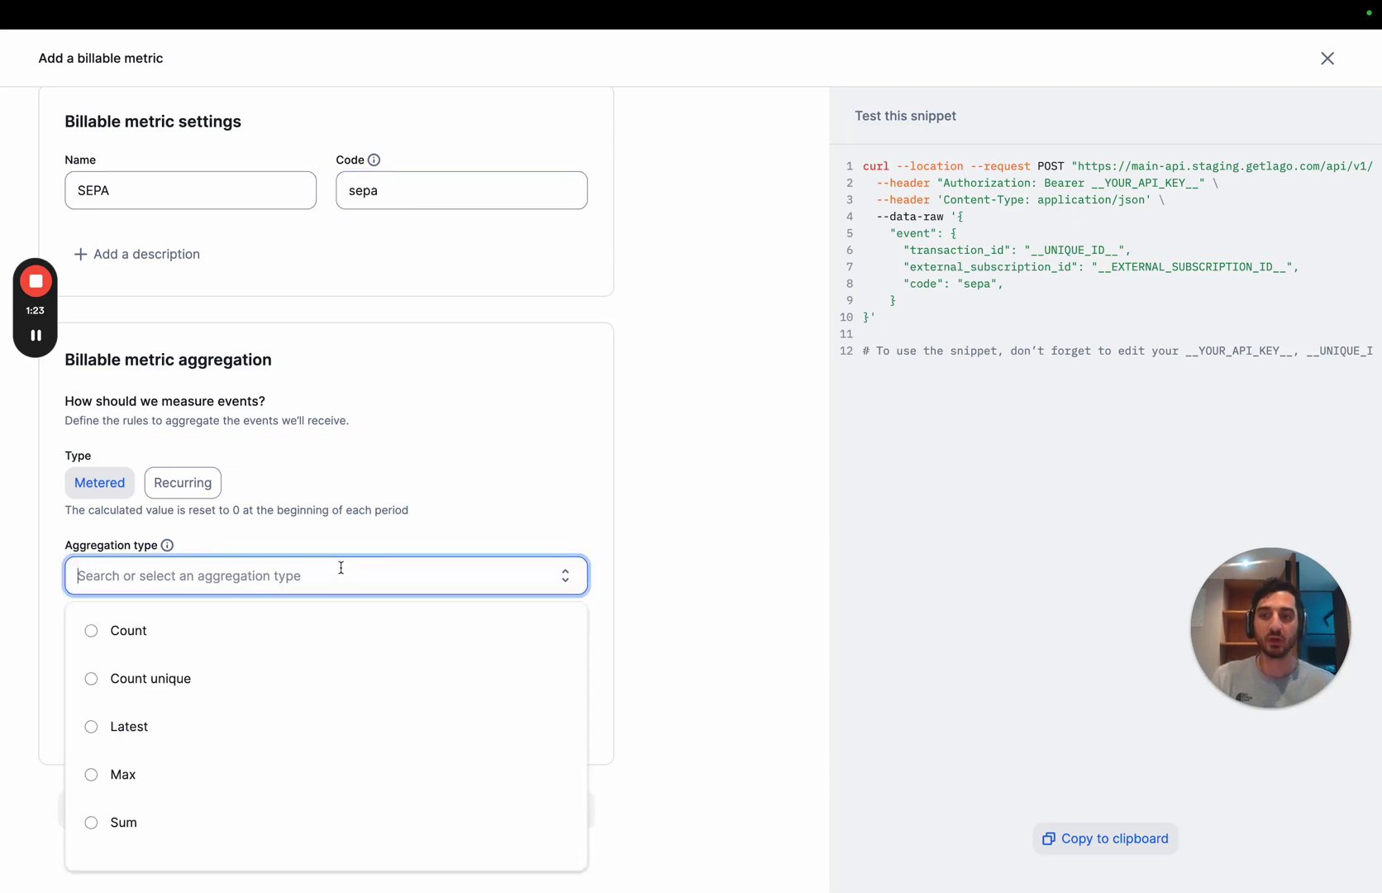
{"action": "left_click", "coordinate": [249, 818]}
{"action": "left_click", "coordinate": [244, 687]}
{"action": "type", "text": "amount"}
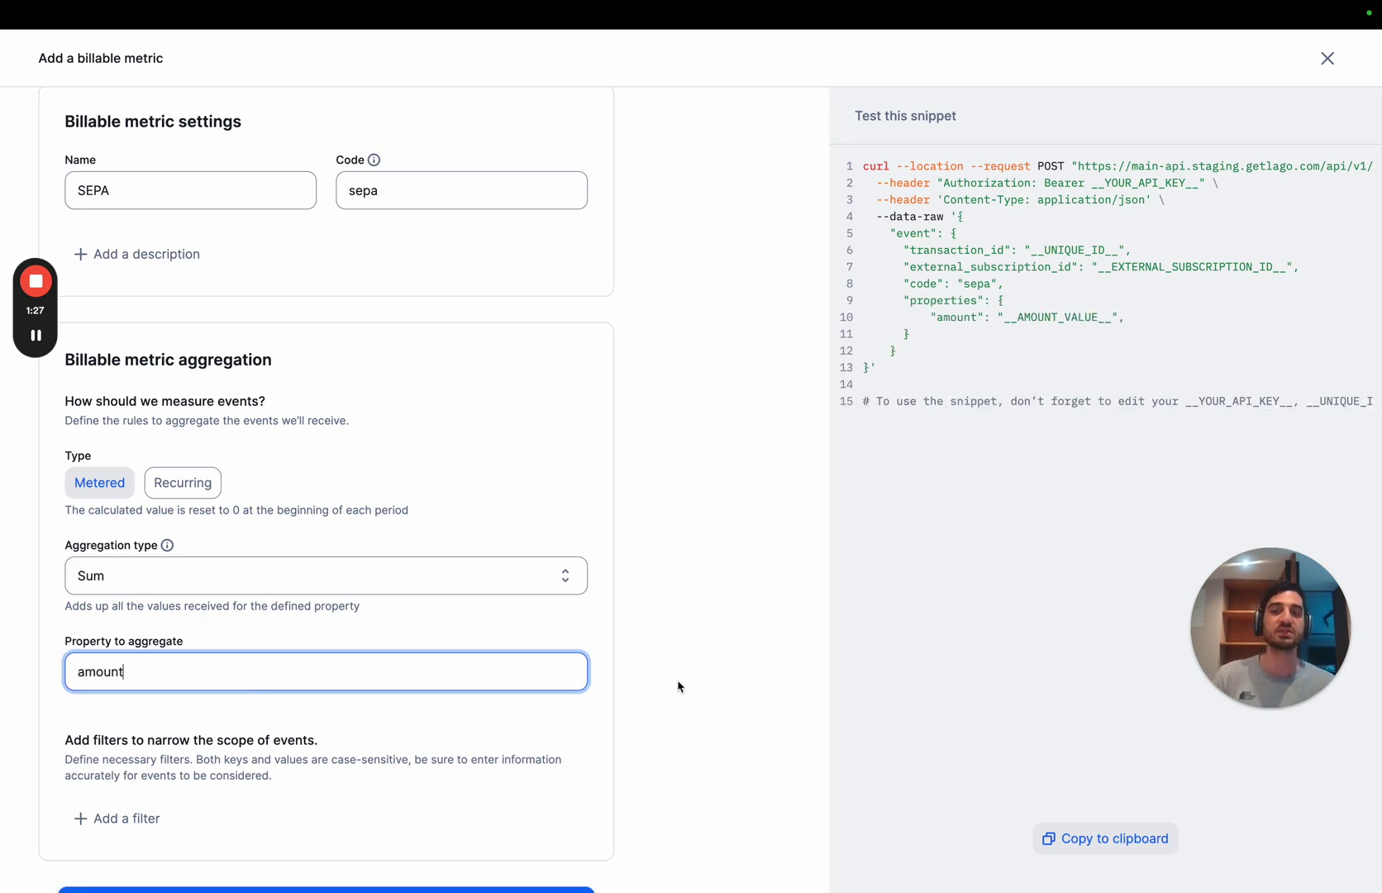
{"action": "scroll", "coordinate": [678, 687], "scroll_direction": "down", "scroll_amount": 2}
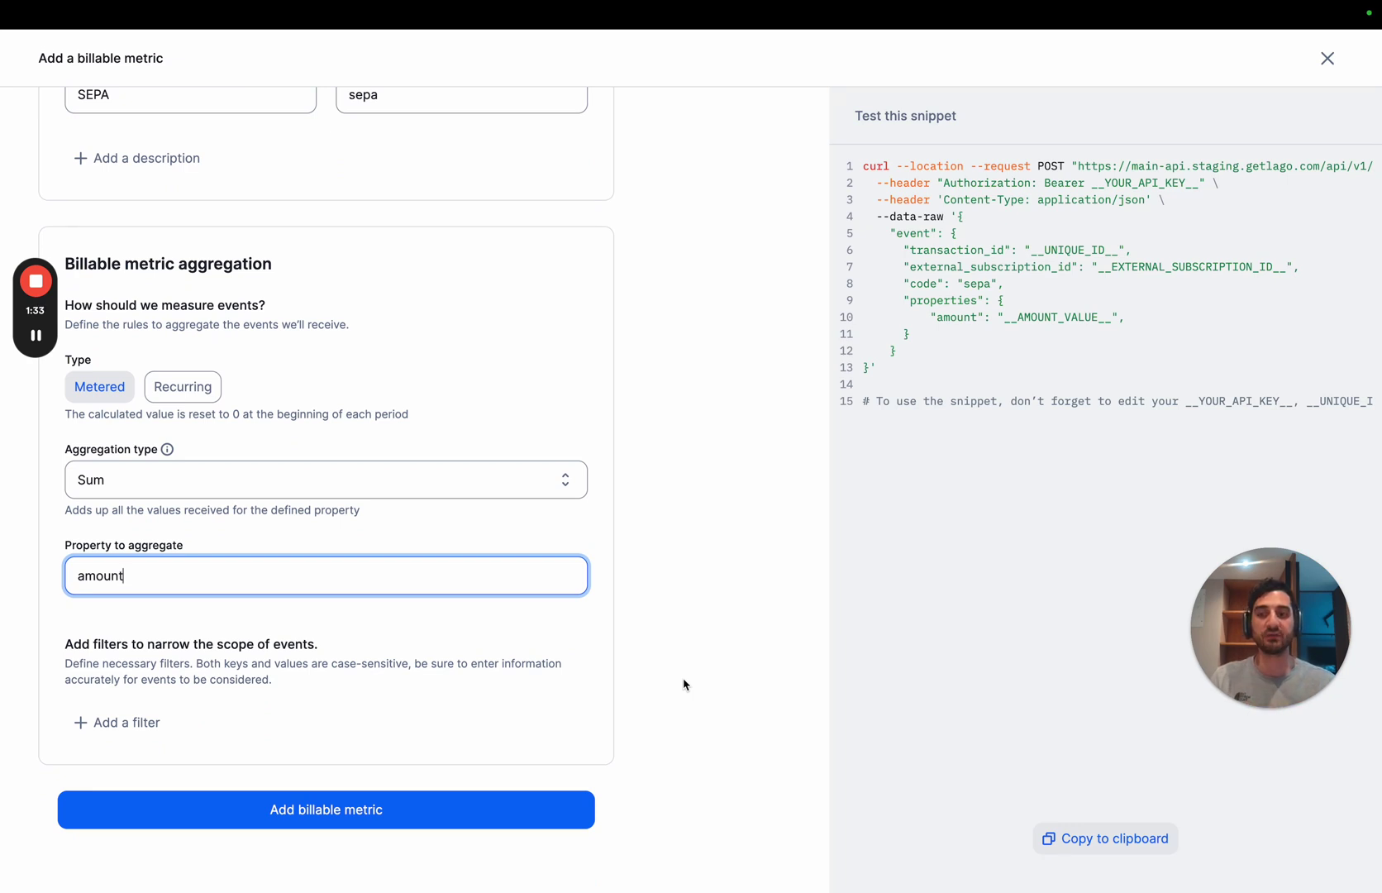
{"action": "left_click", "coordinate": [468, 810]}
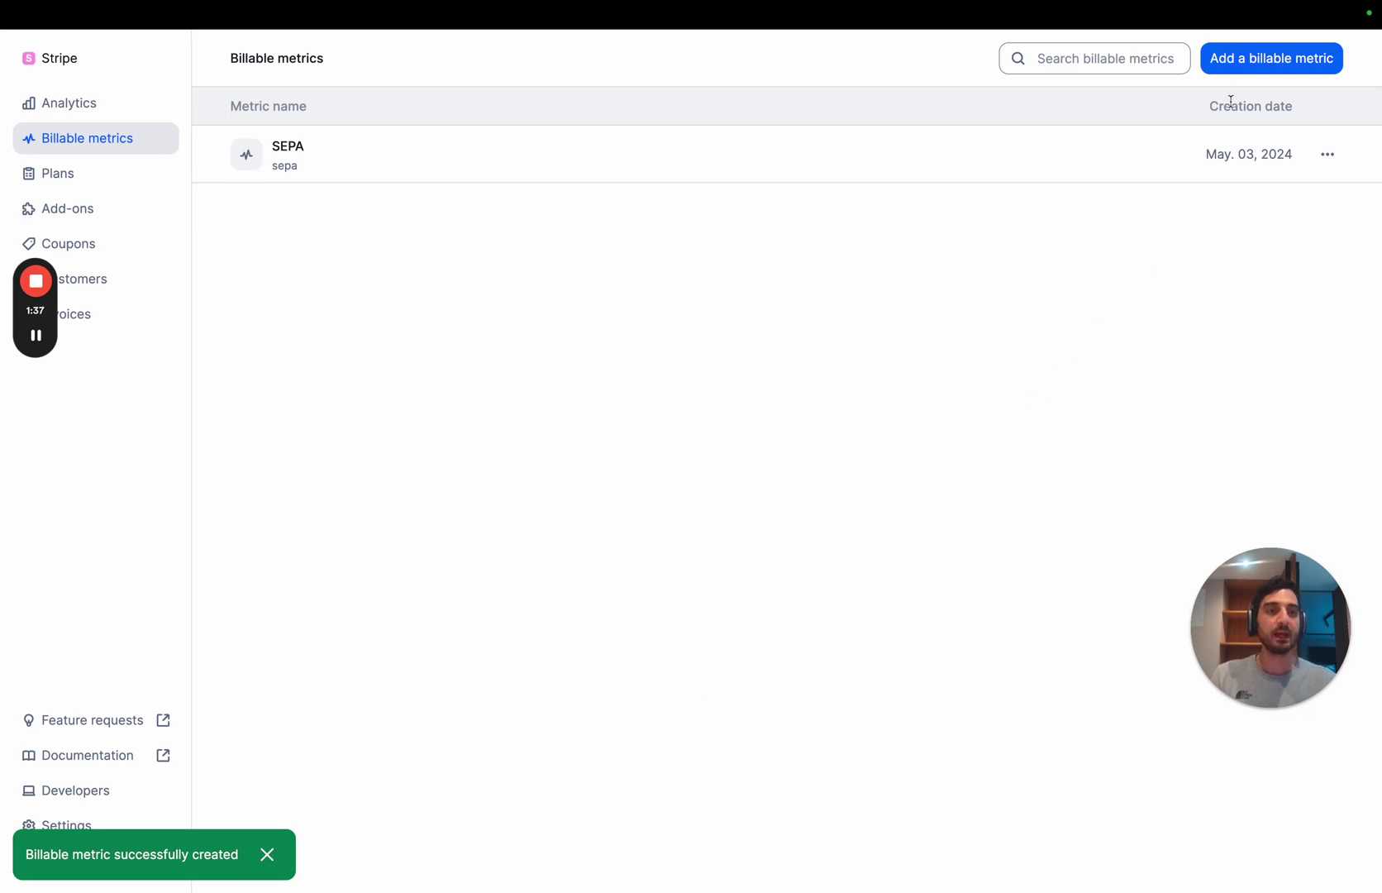
- Begin another billable metric named Card Payments with code card_payments
{"action": "left_click", "coordinate": [1235, 70]}
{"action": "type", "text": "Ca"}
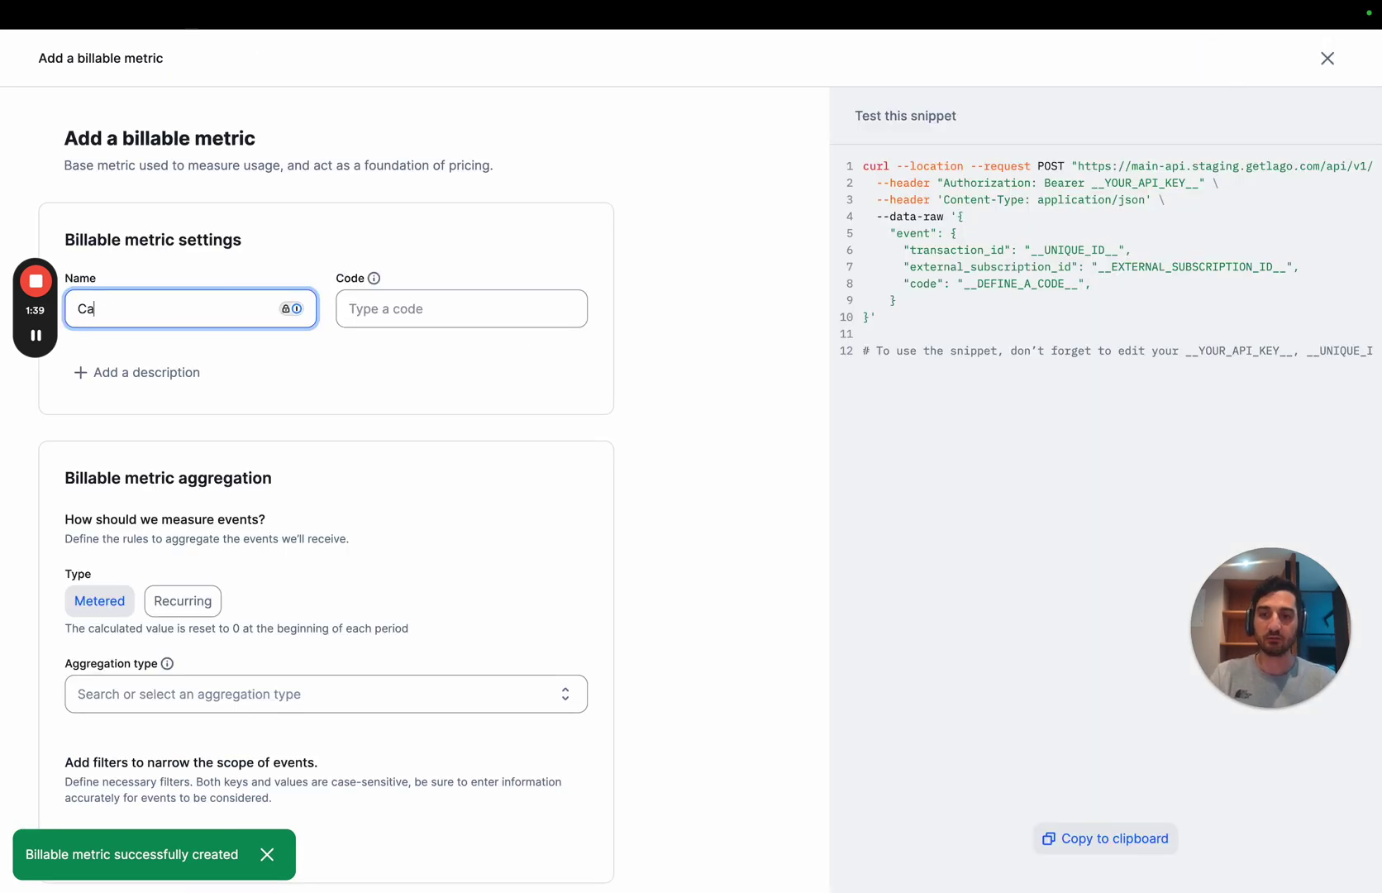
{"action": "type", "text": "rd Pa"}
{"action": "key", "text": "BackSpace"}
{"action": "type", "text": "Payments"}
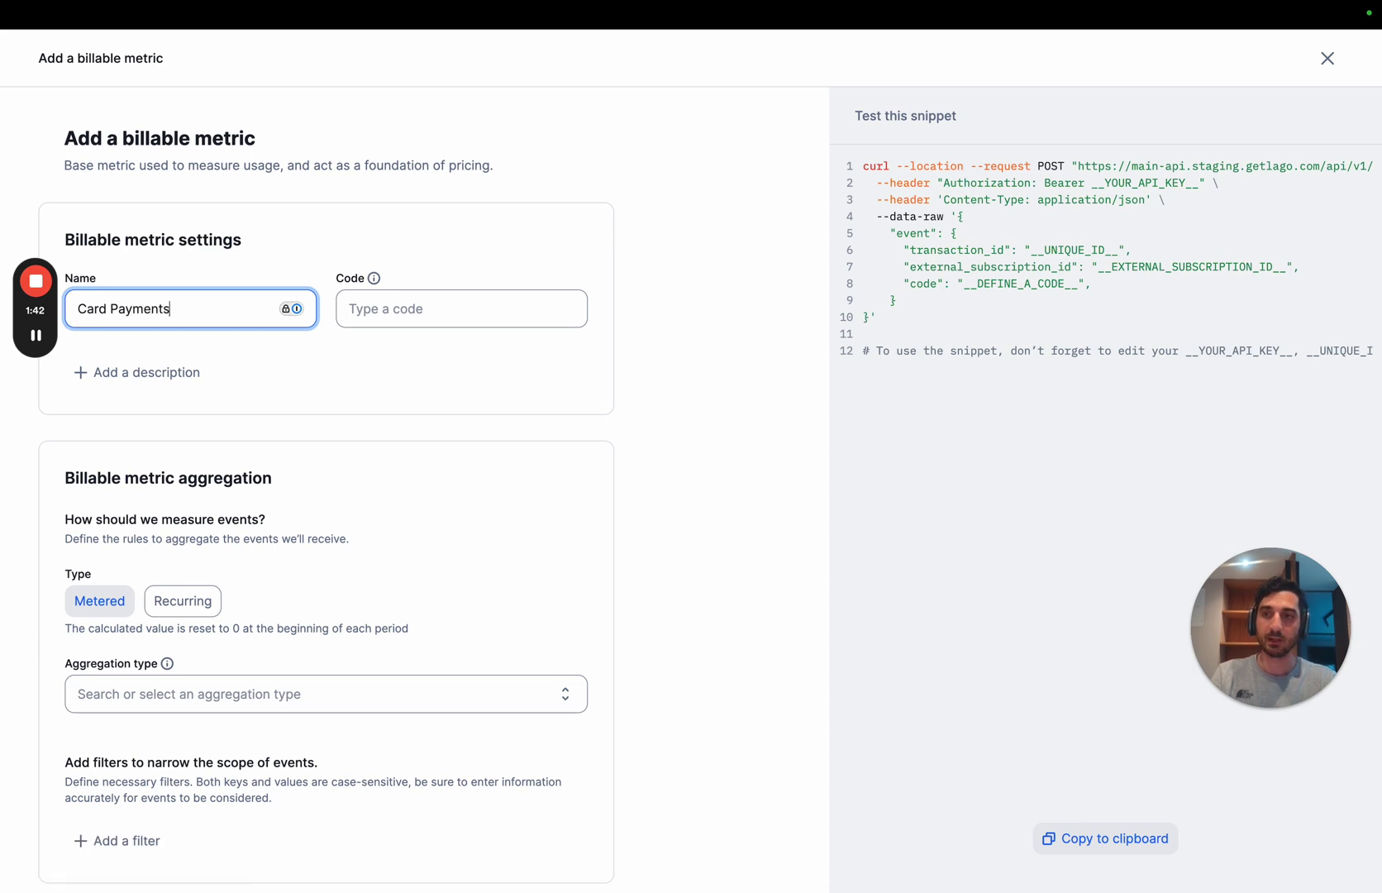
{"action": "key", "text": "Tab"}
{"action": "type", "text": "card"}
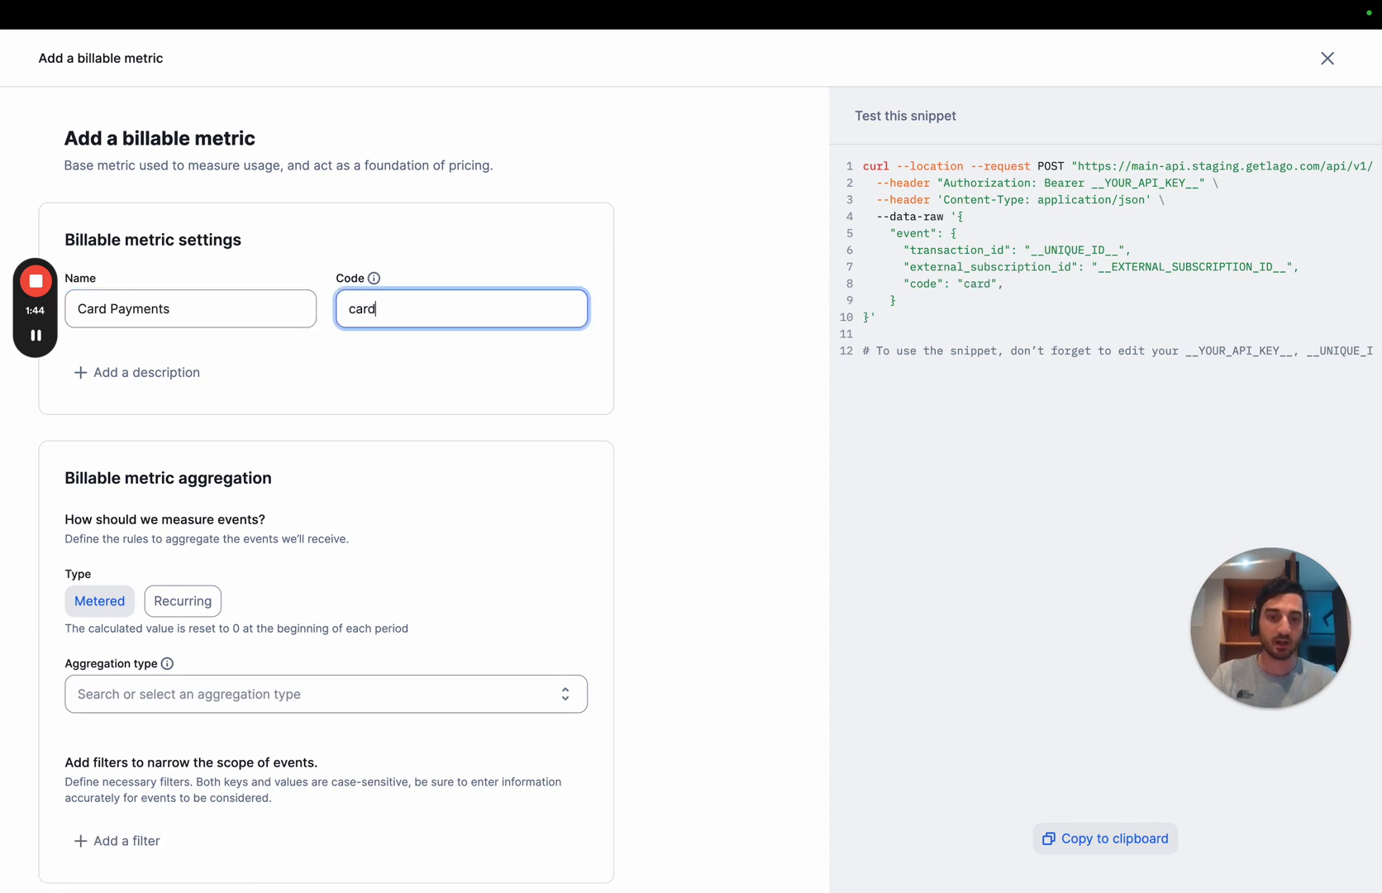
{"action": "type", "text": "_payments"}
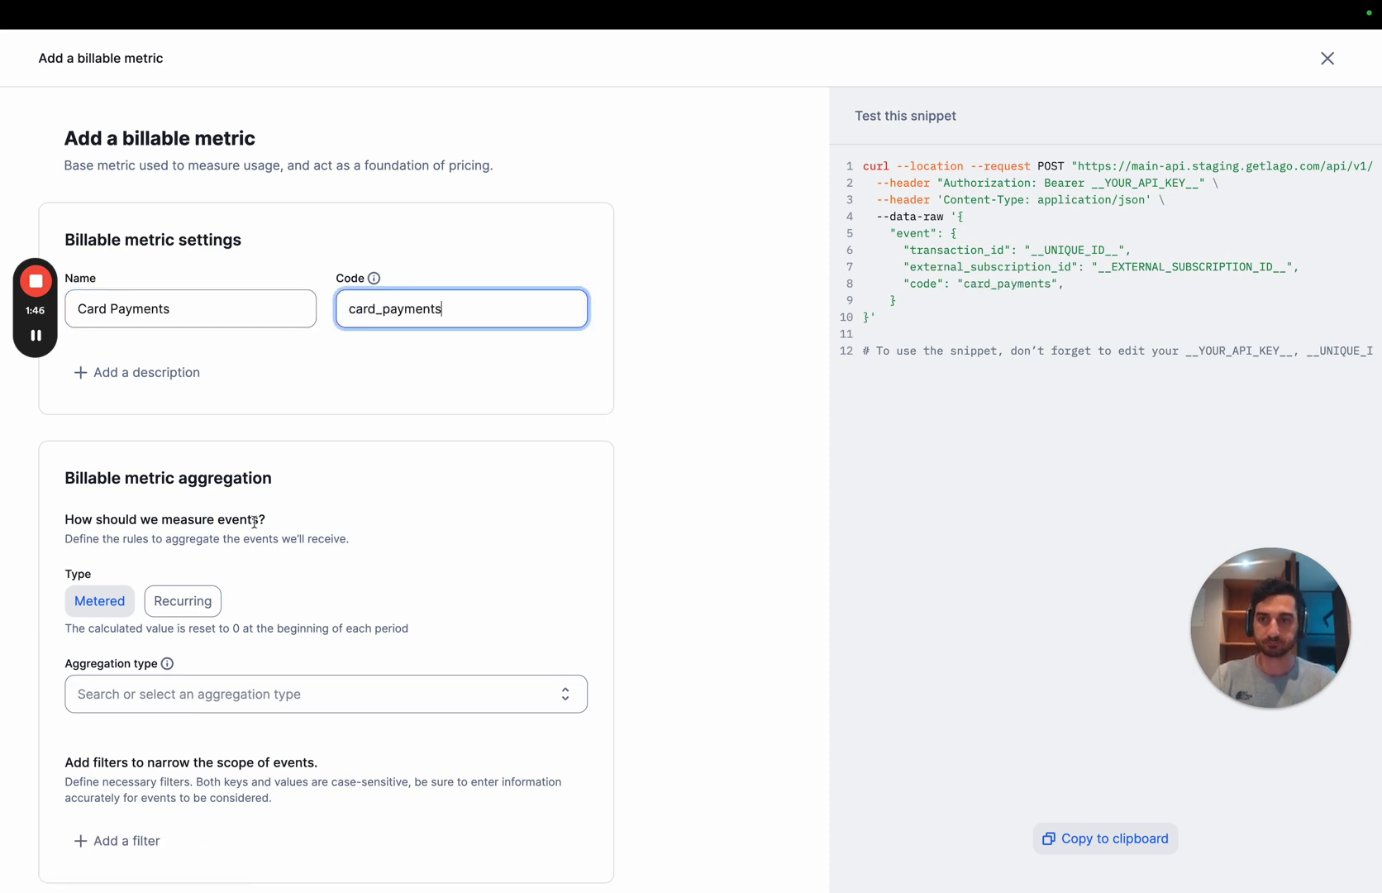
- Set its aggregation type to Sum over the amount property
{"action": "scroll", "coordinate": [253, 521], "scroll_direction": "down", "scroll_amount": 2}
{"action": "left_click", "coordinate": [292, 569]}
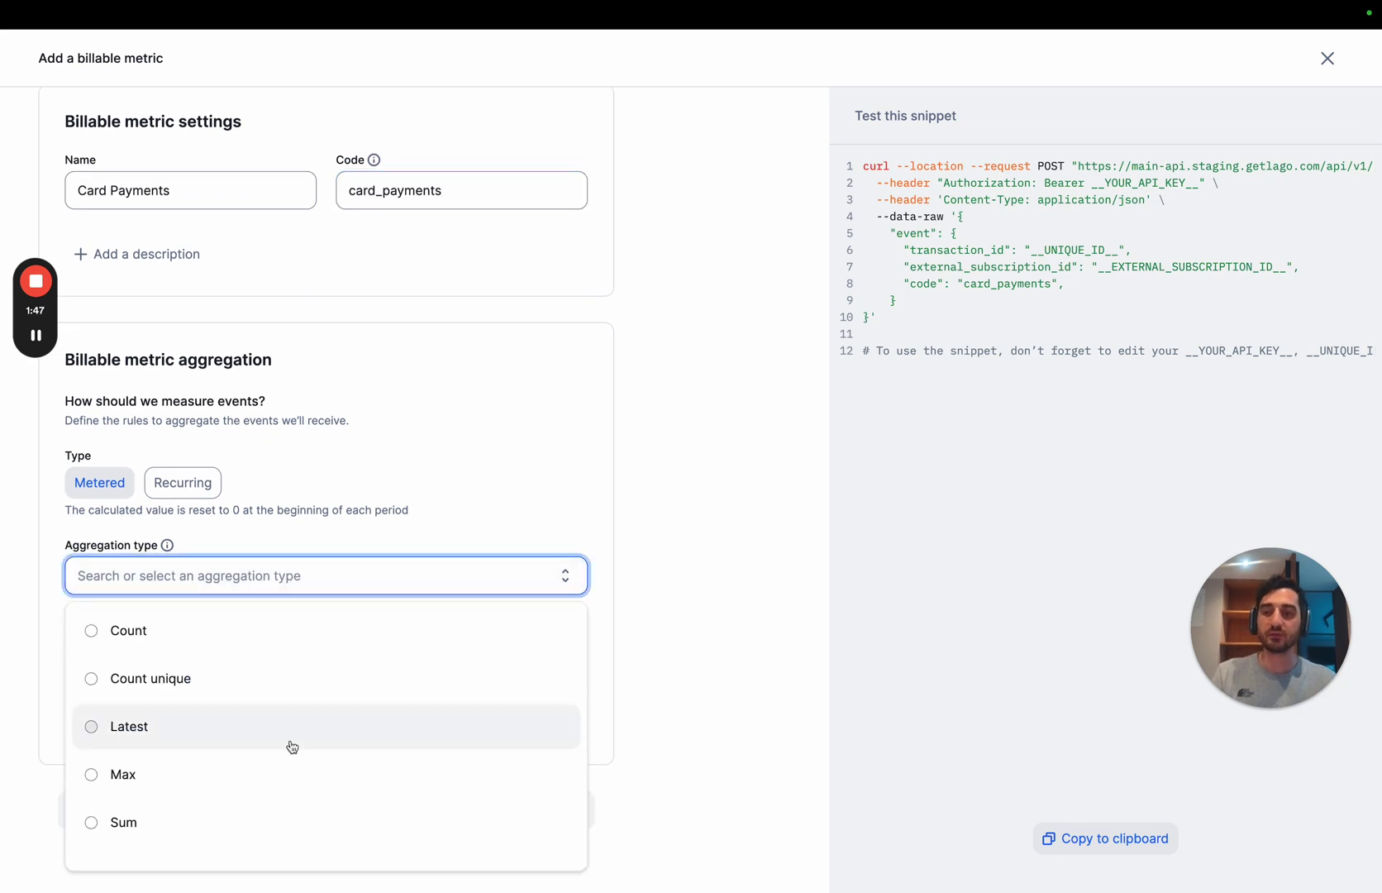
{"action": "left_click", "coordinate": [247, 822]}
{"action": "left_click", "coordinate": [243, 658]}
{"action": "type", "text": "amount"}
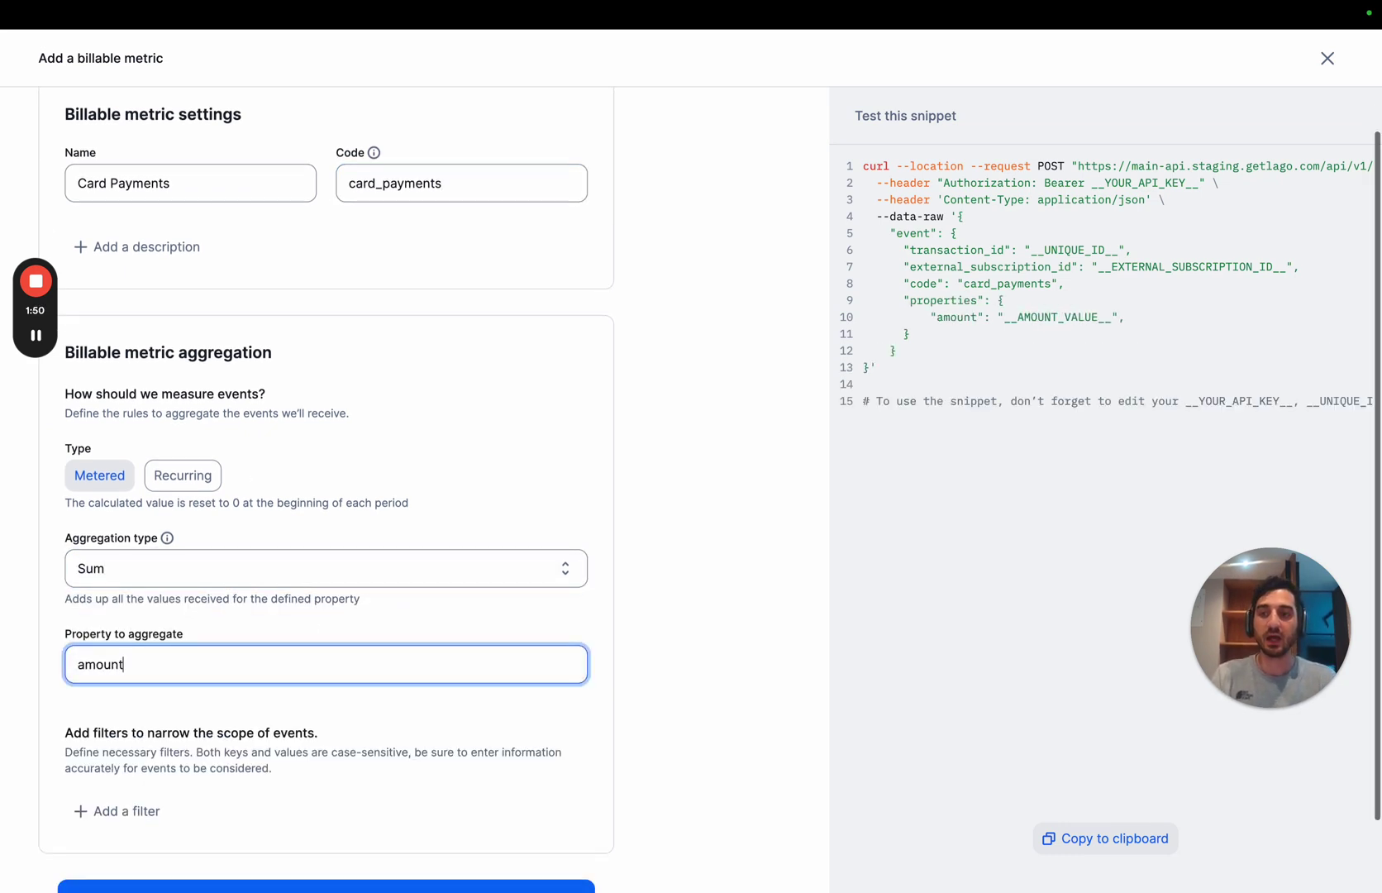
{"action": "scroll", "coordinate": [498, 710], "scroll_direction": "down", "scroll_amount": 2}
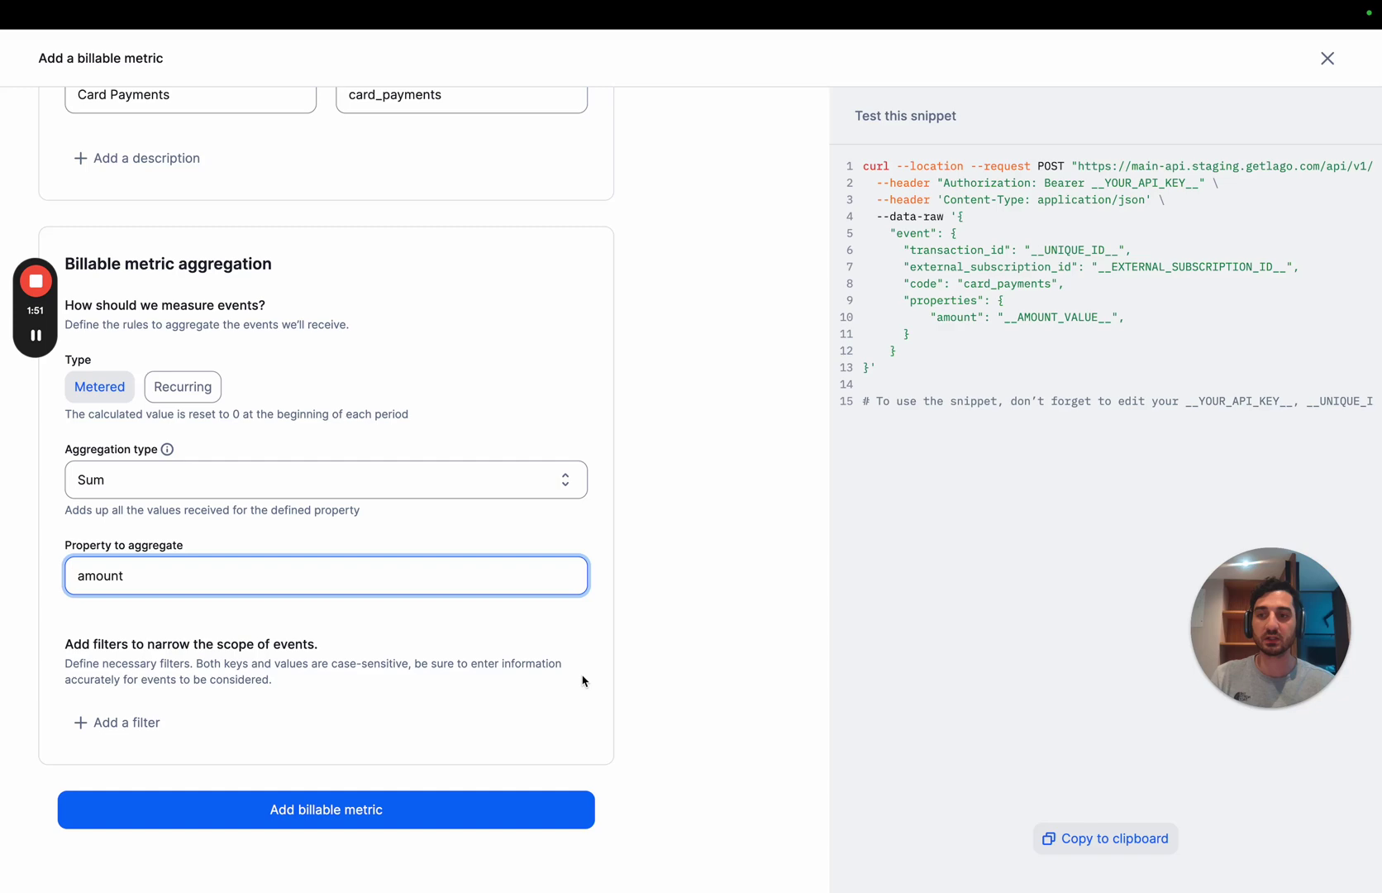
- Review the online and in-person card rows in the Stripe fee table, then return
{"action": "key", "text": "Escape"}
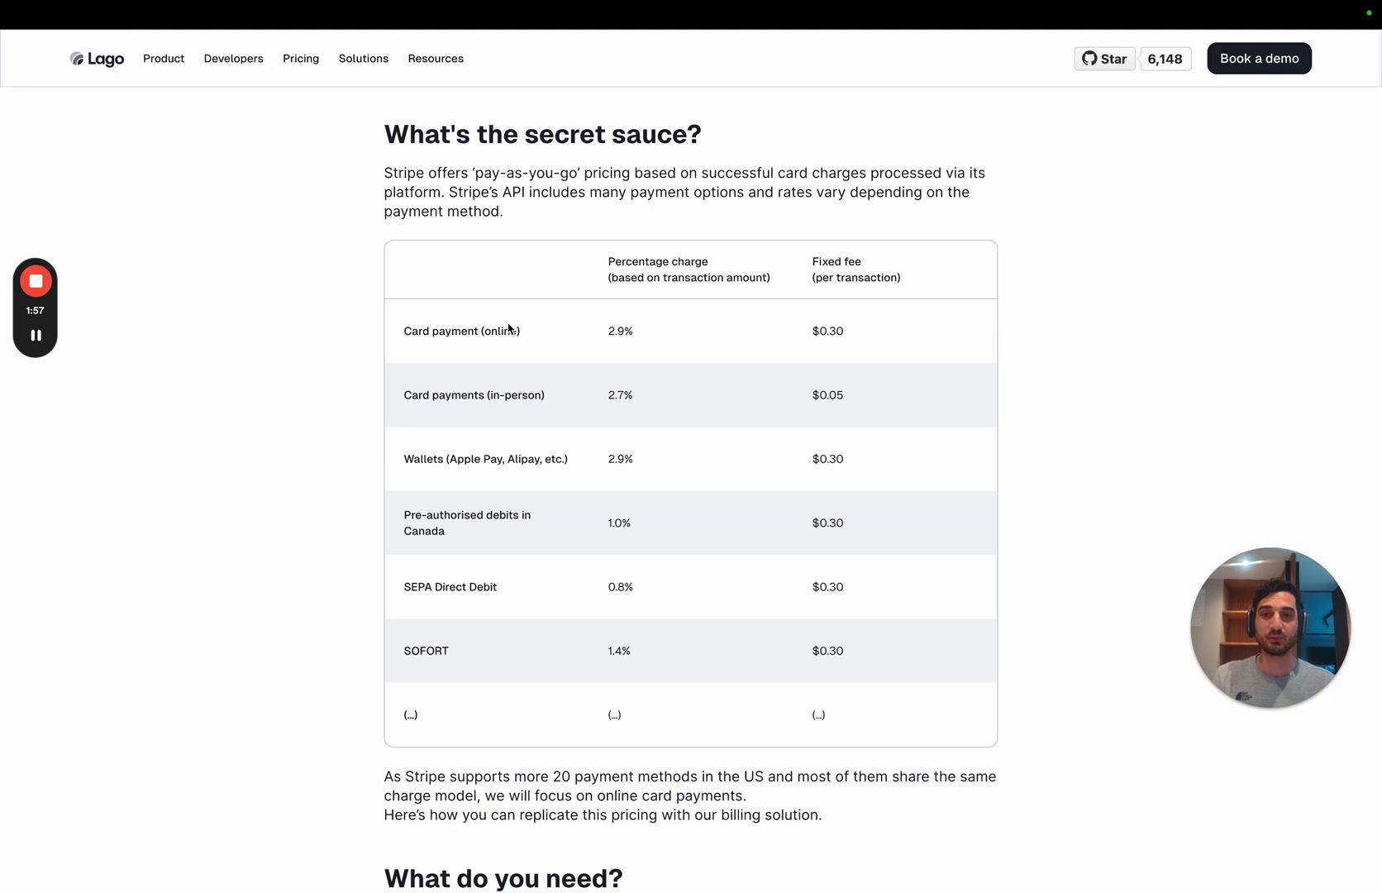
{"action": "double_click", "coordinate": [502, 329]}
{"action": "double_click", "coordinate": [501, 395]}
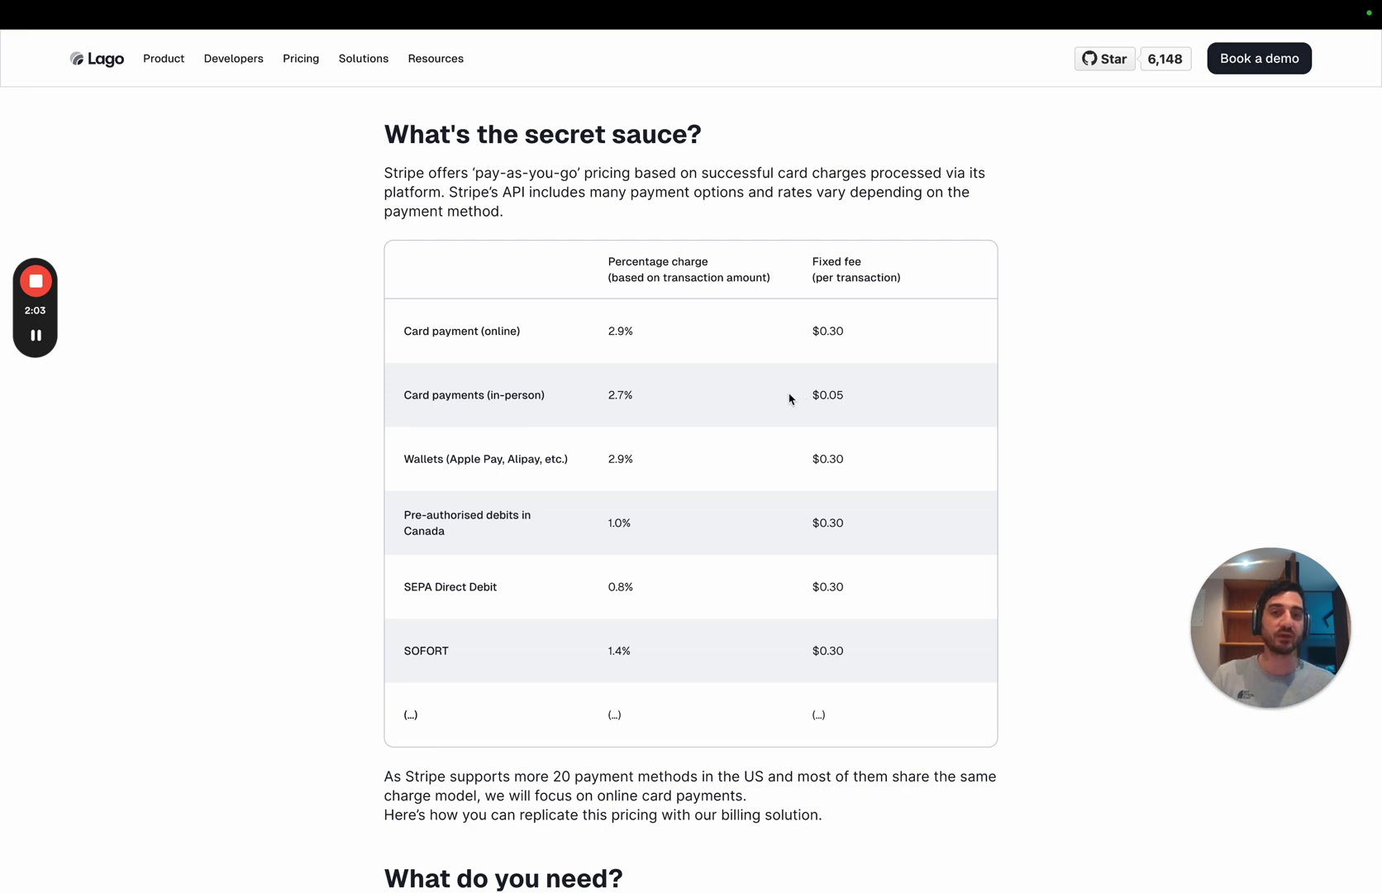
{"action": "key", "text": "ctrl+Right"}
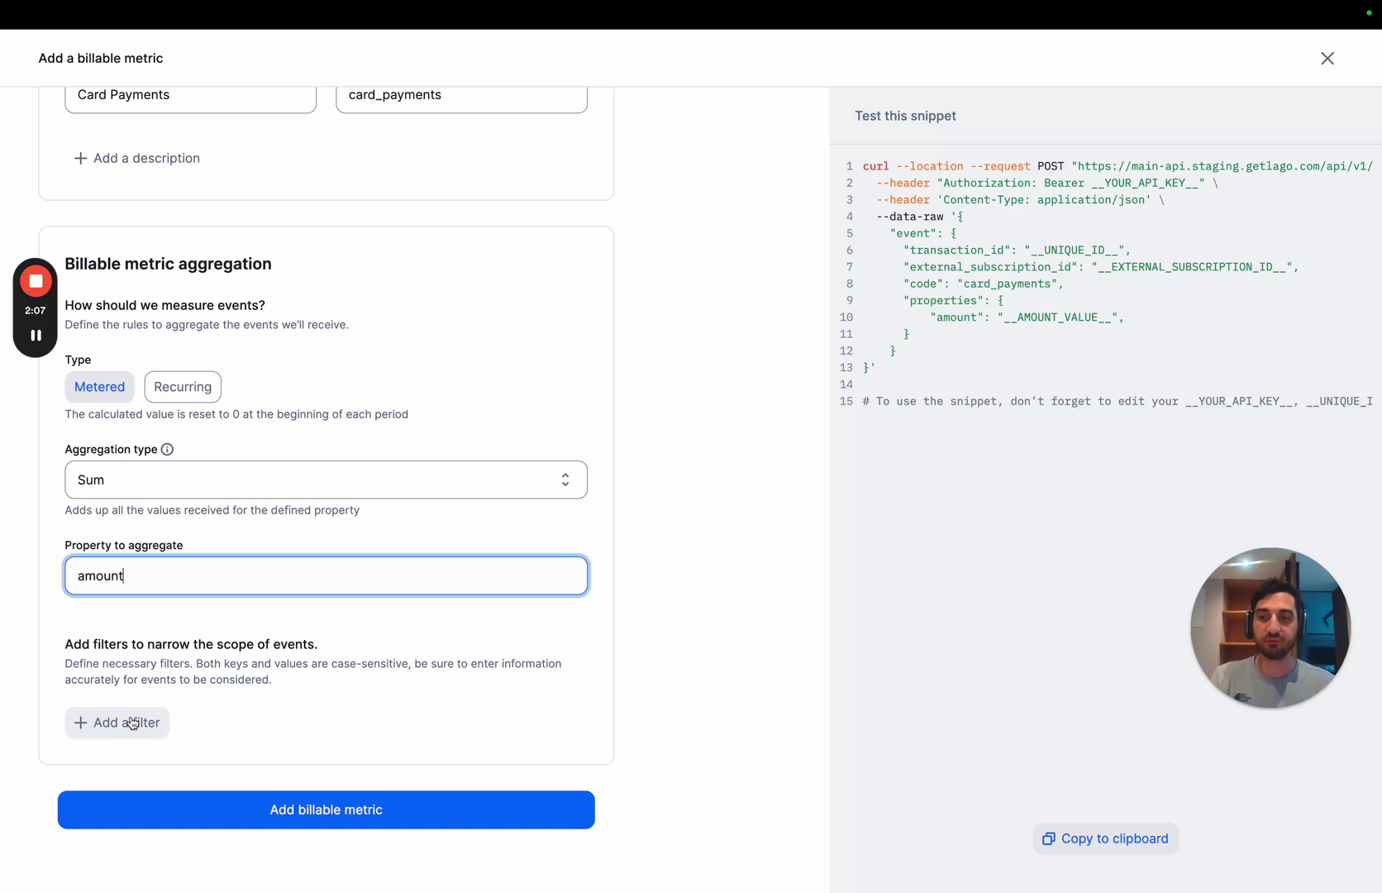
- Add a type filter with values online and in-persone, then save Card Payments
{"action": "left_click", "coordinate": [132, 721]}
{"action": "scroll", "coordinate": [182, 752], "scroll_direction": "down", "scroll_amount": 2}
{"action": "type", "text": "type"}
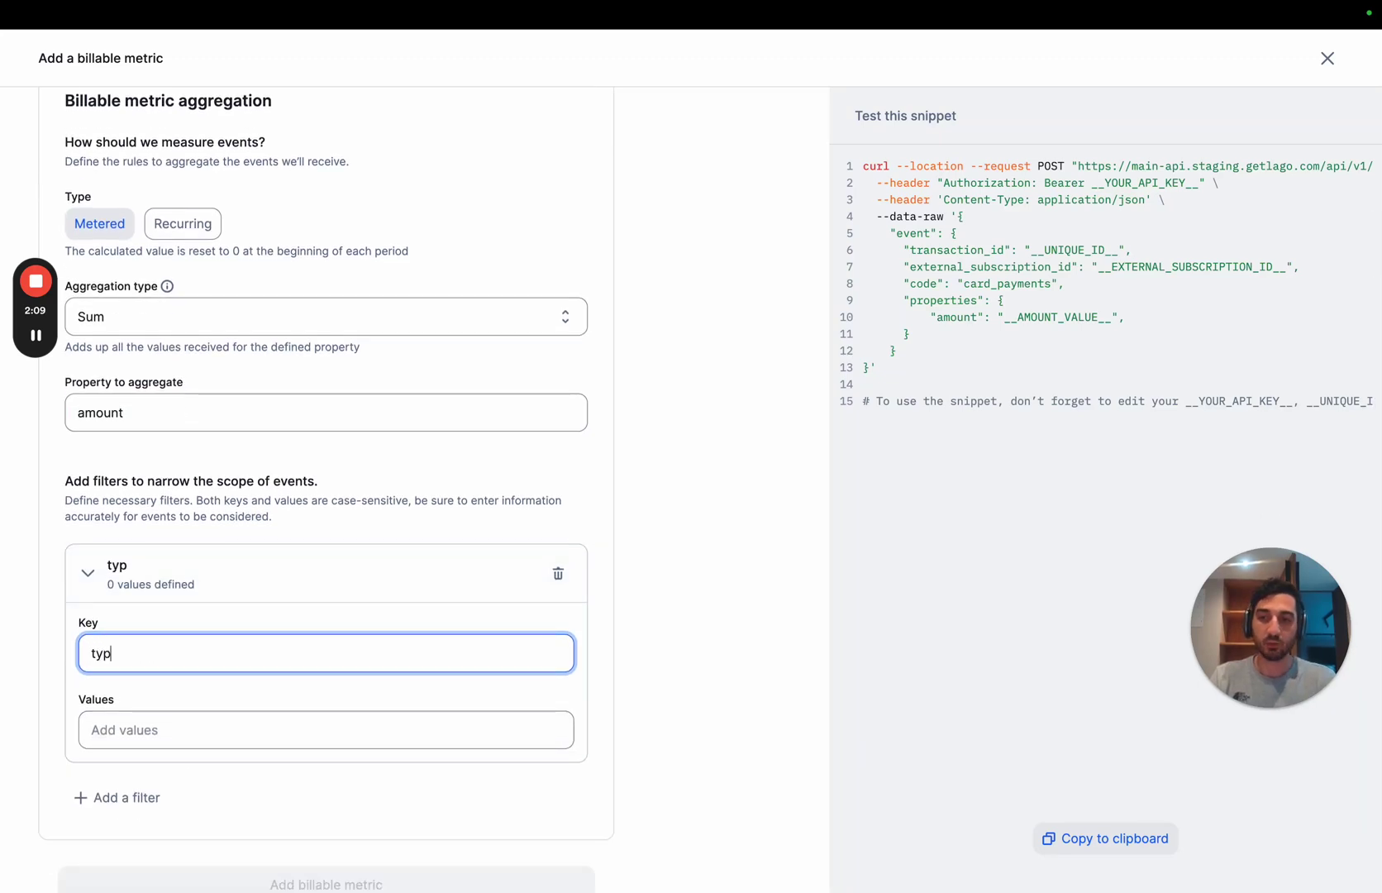
{"action": "key", "text": "Tab"}
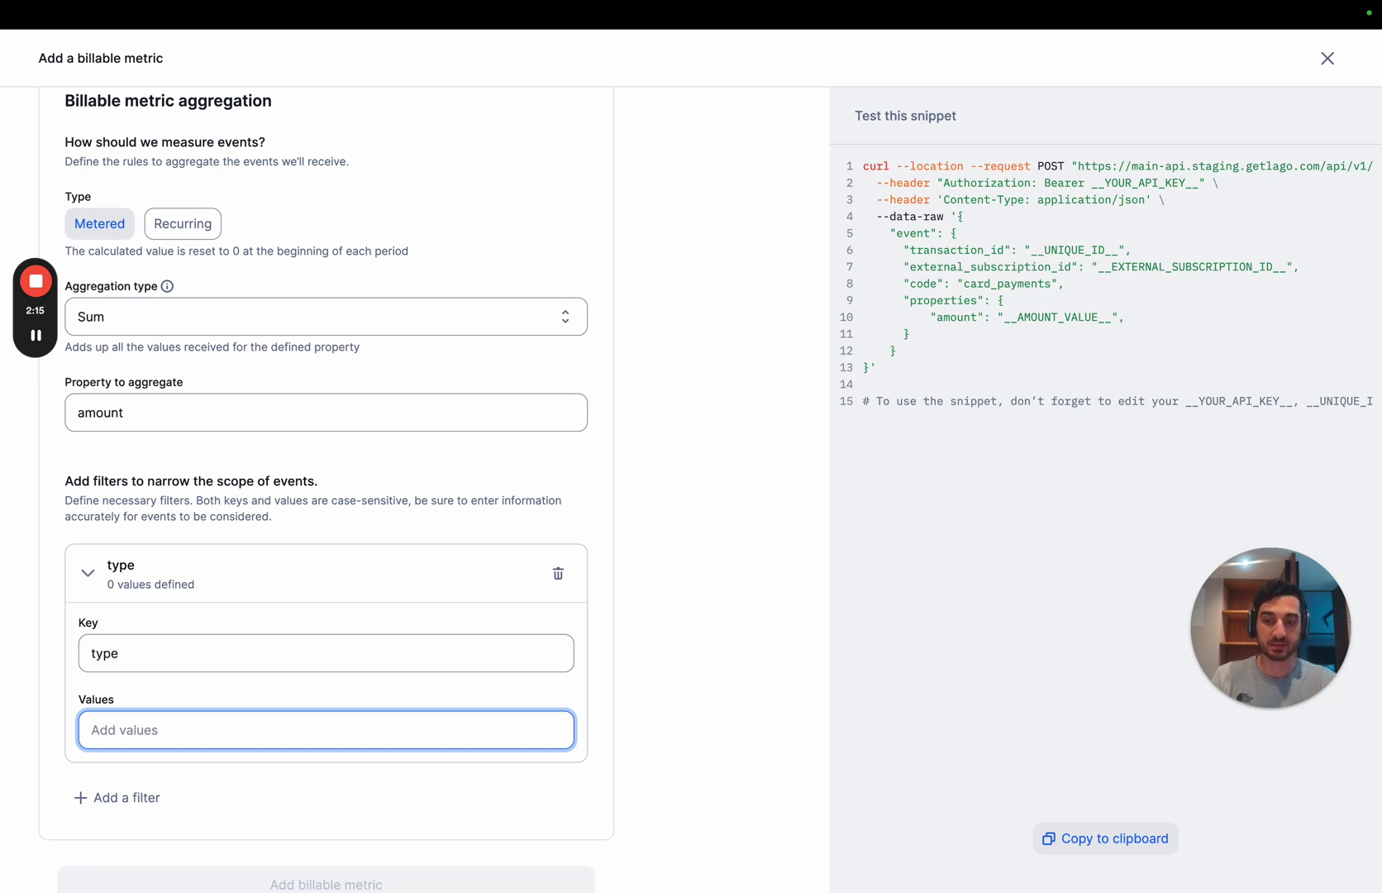
{"action": "type", "text": "online"}
{"action": "key", "text": "Return"}
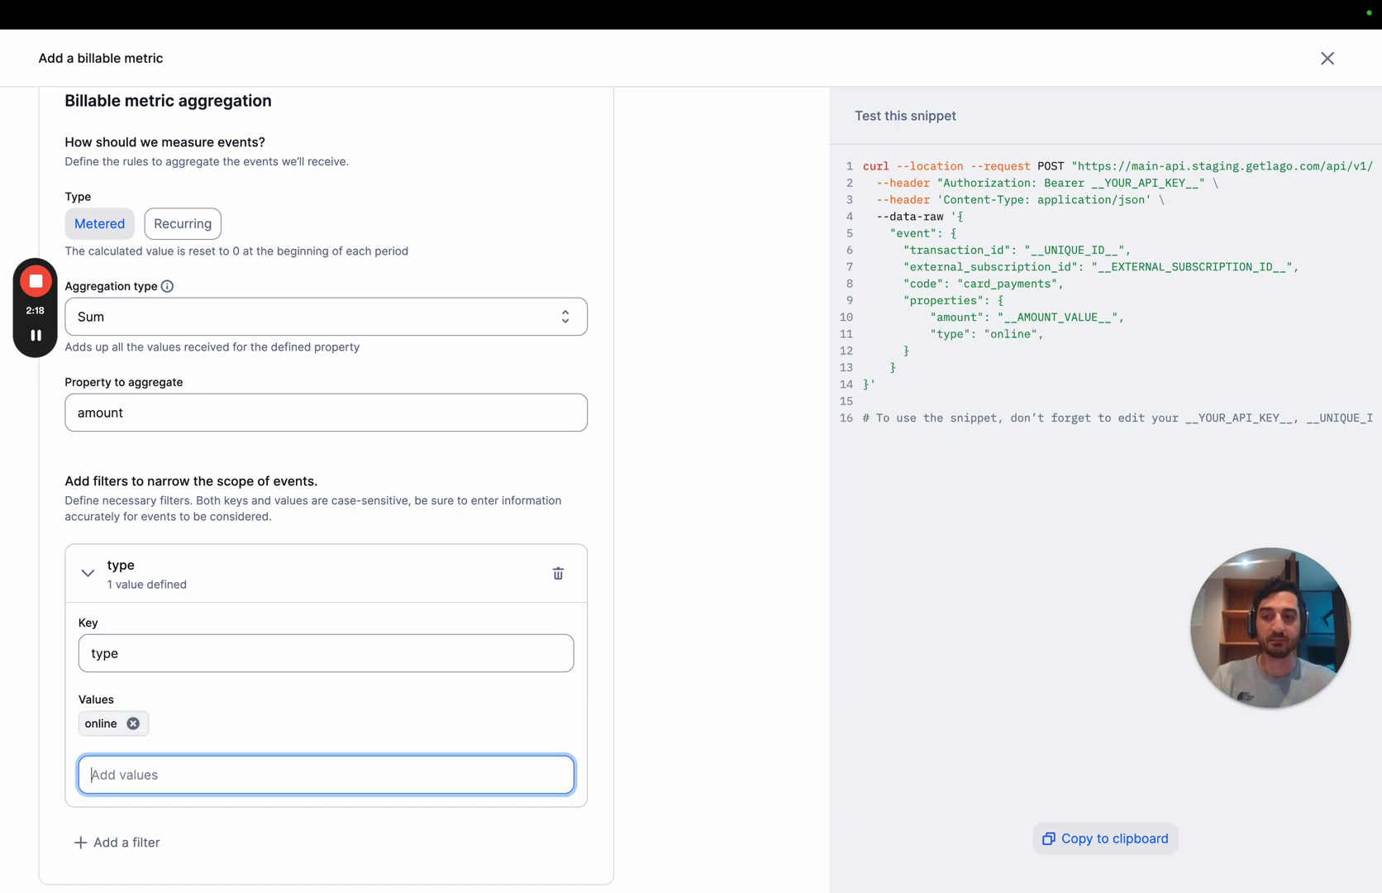
{"action": "type", "text": "in-persone"}
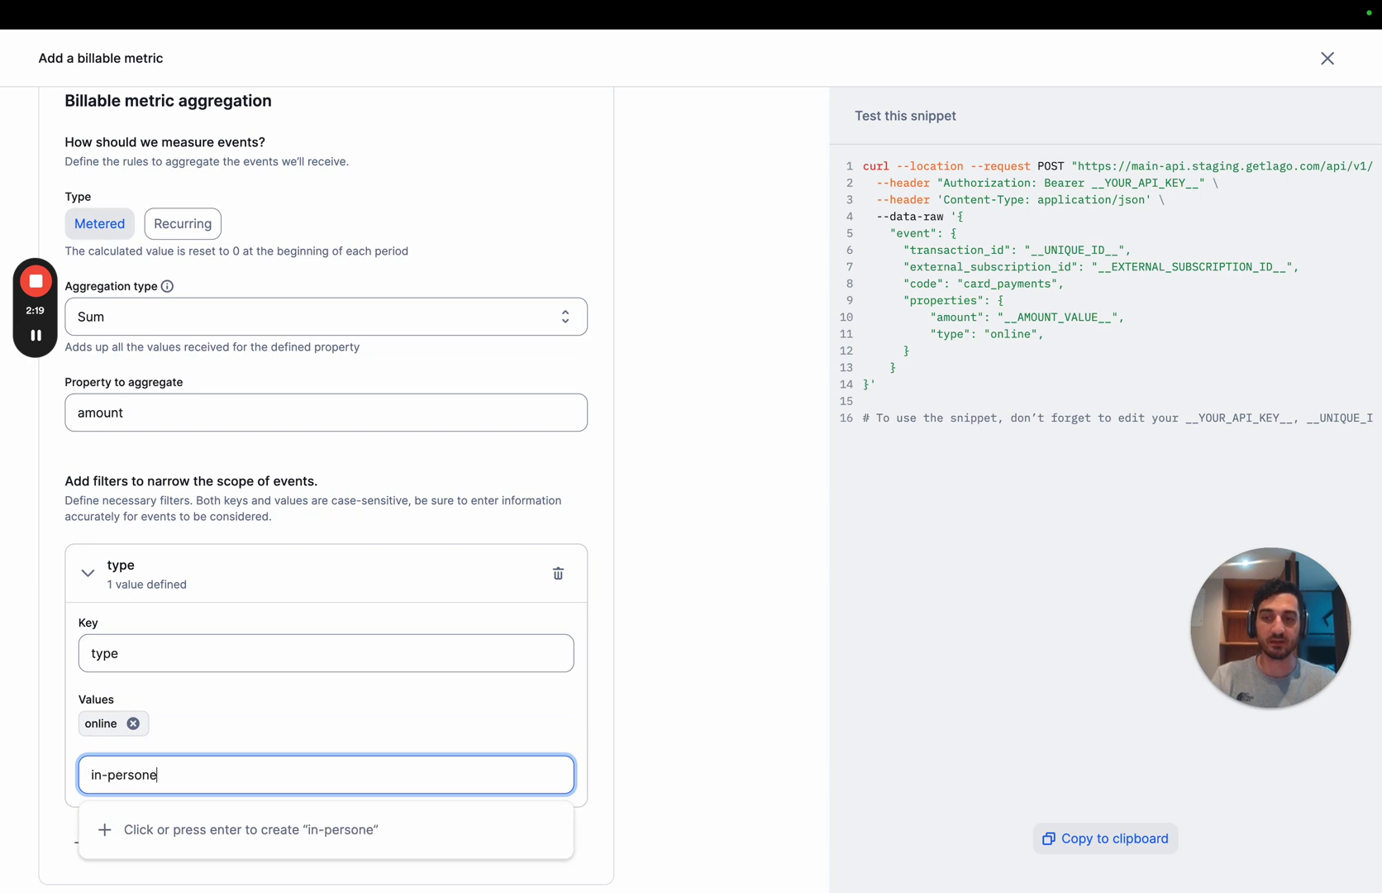
{"action": "key", "text": "Return"}
{"action": "scroll", "coordinate": [636, 648], "scroll_direction": "down", "scroll_amount": 3}
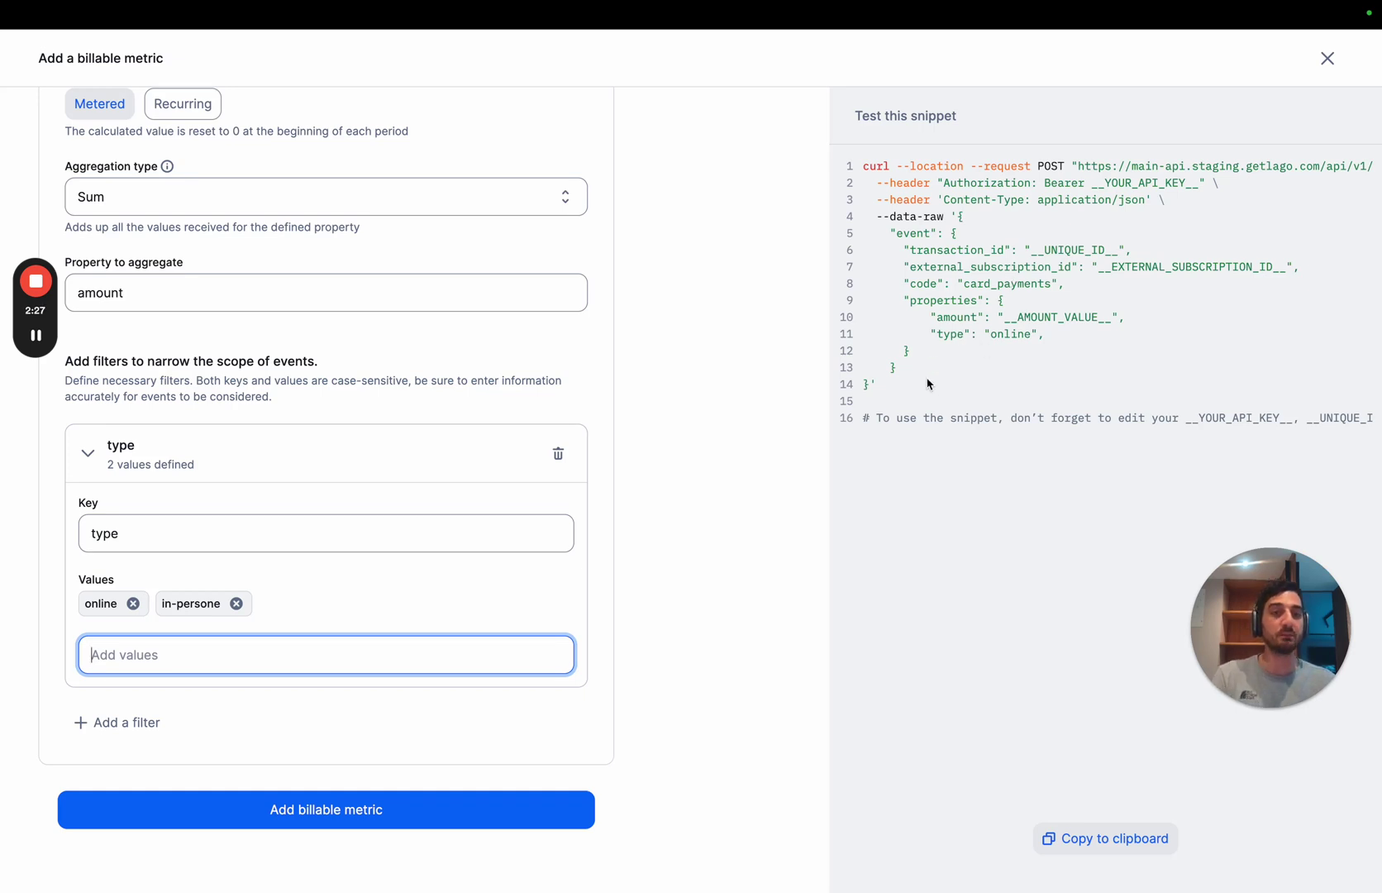
{"action": "left_click", "coordinate": [453, 808]}
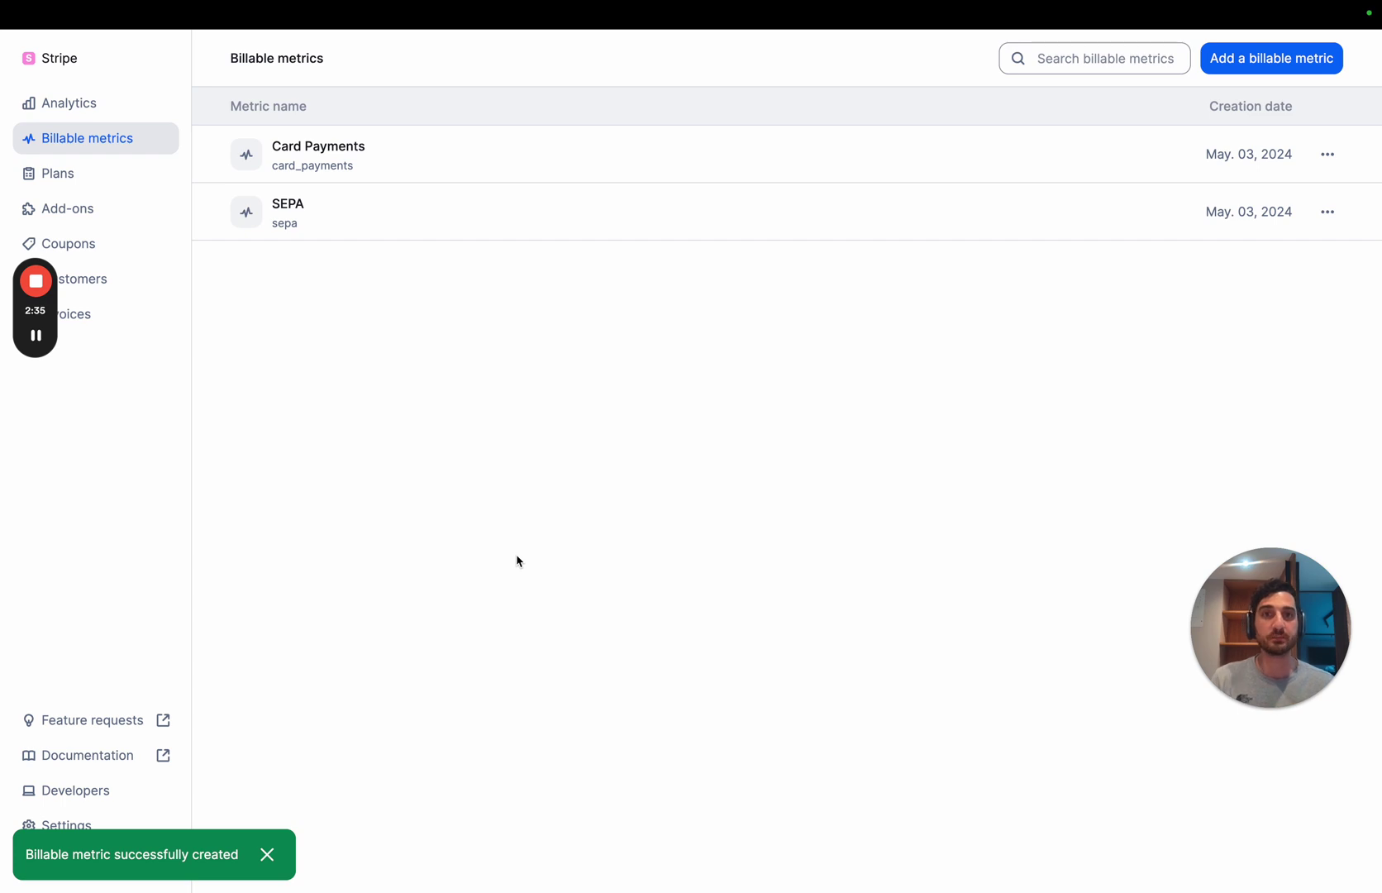
- Create a new plan named Basci, code basic, with a 0 subscription fee
{"action": "left_click", "coordinate": [153, 176]}
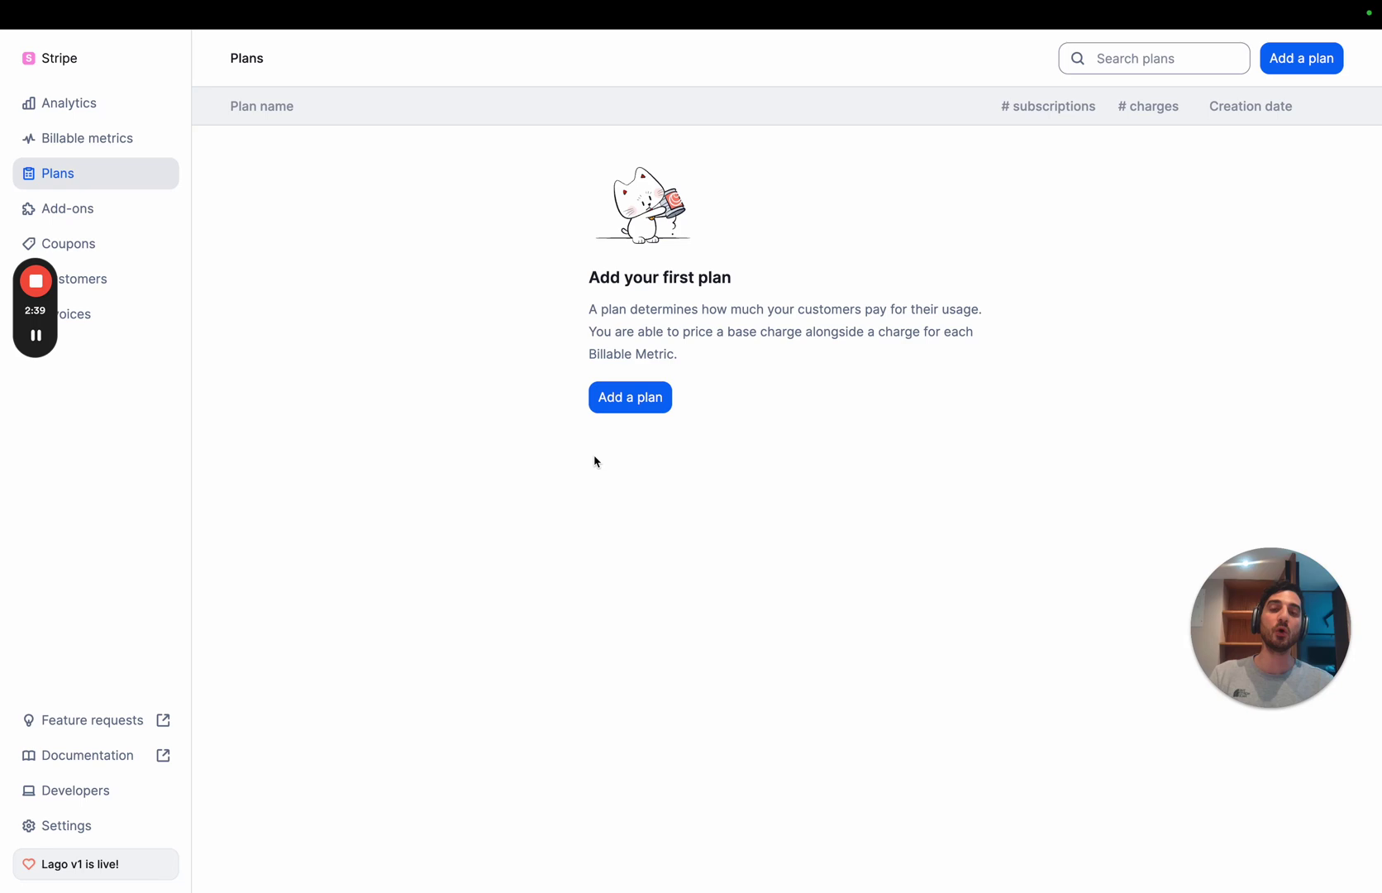
{"action": "left_click", "coordinate": [617, 405]}
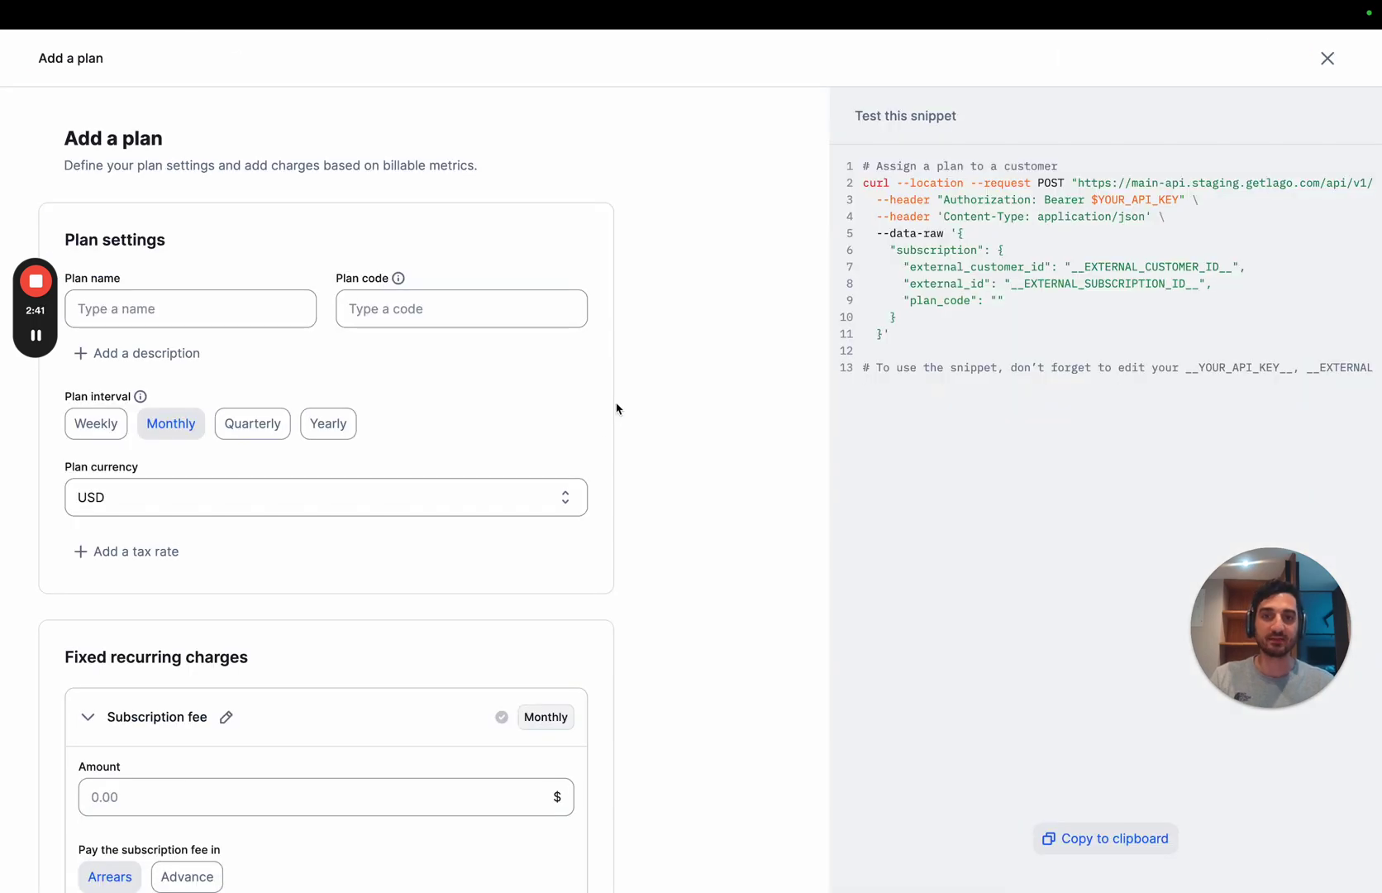
{"action": "left_click", "coordinate": [241, 314]}
{"action": "type", "text": "Basci"}
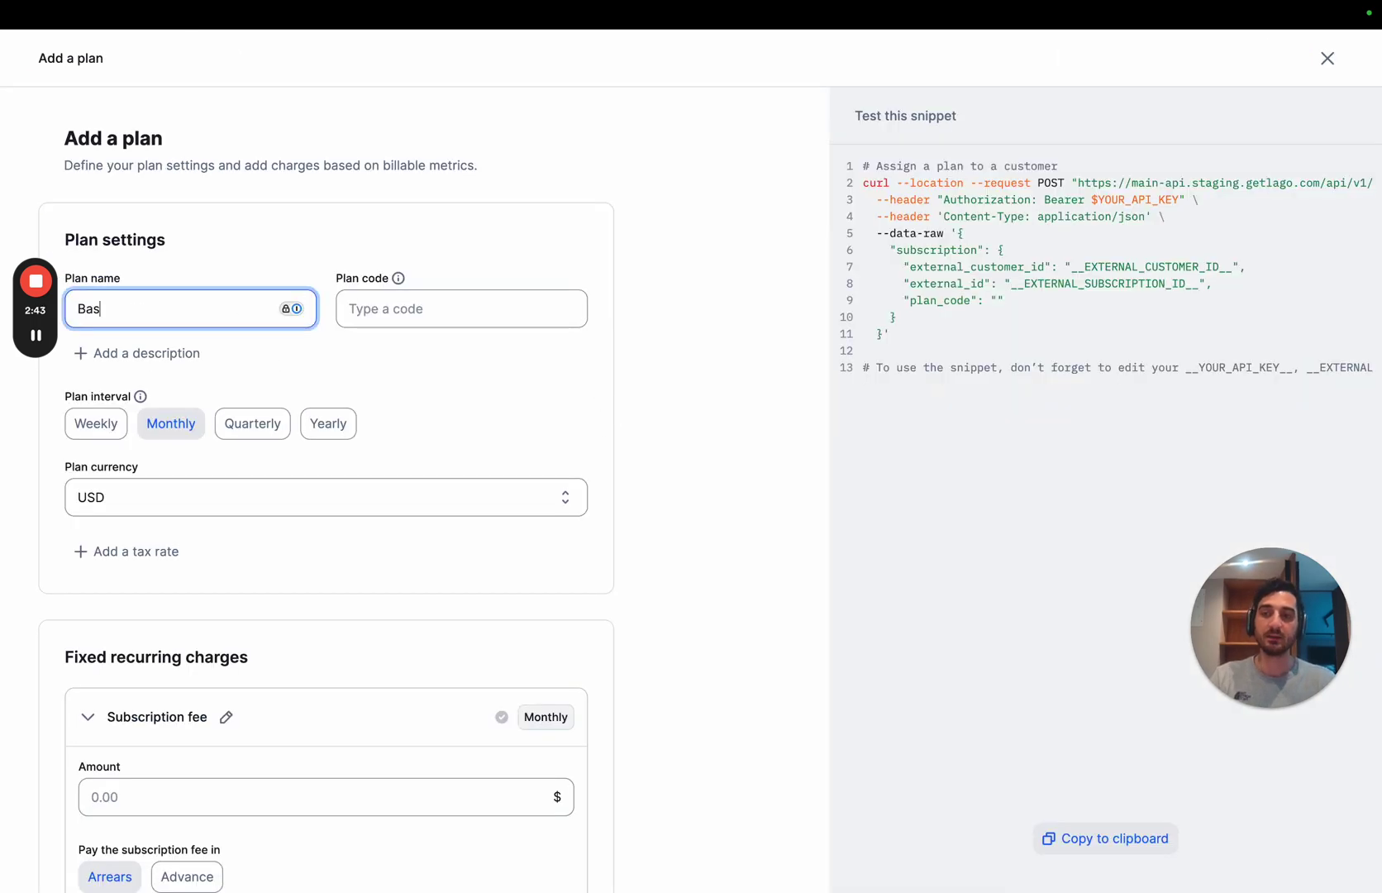
{"action": "key", "text": "Tab"}
{"action": "type", "text": "basic"}
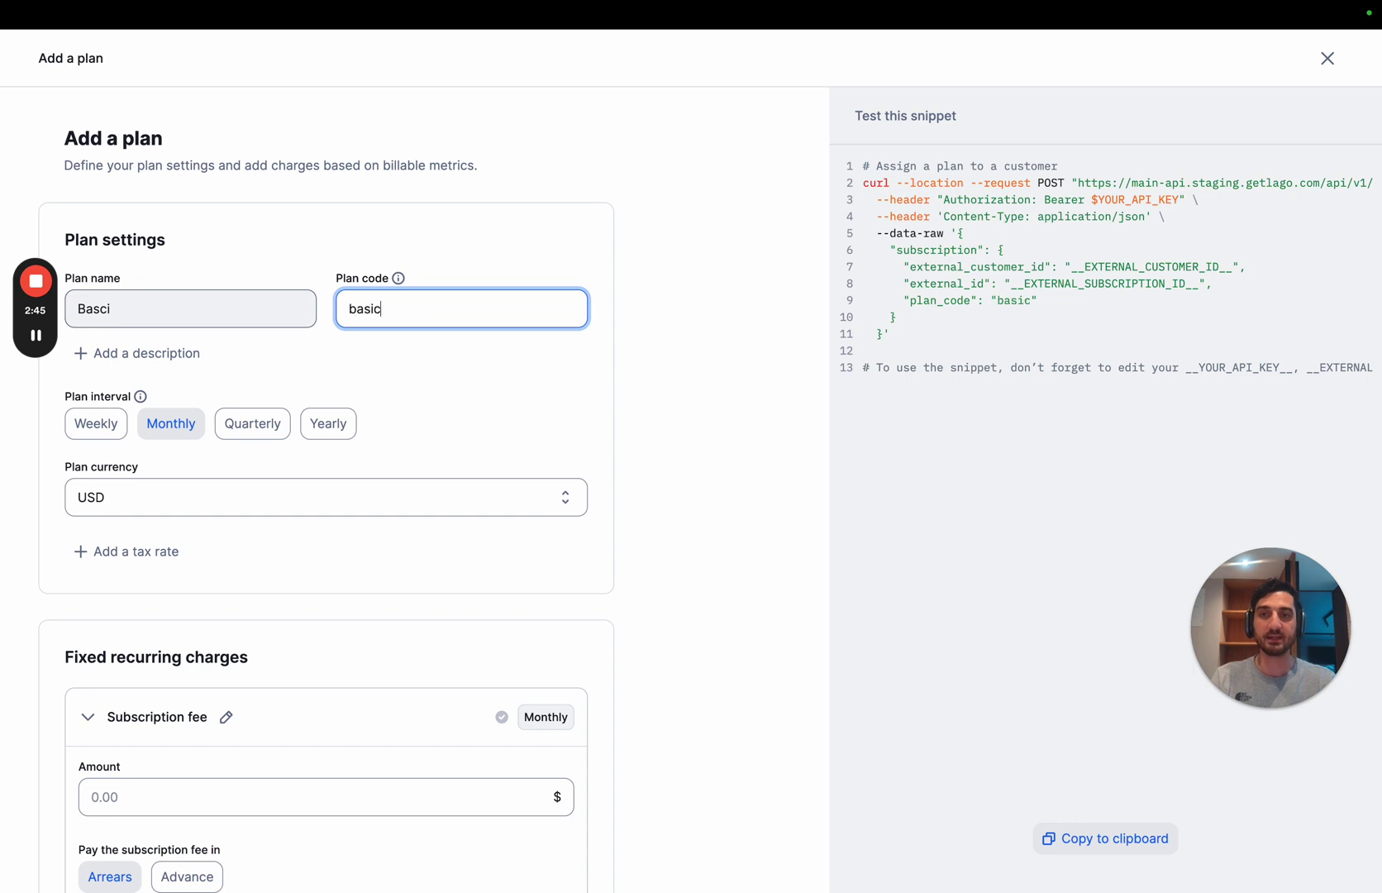
{"action": "scroll", "coordinate": [278, 488], "scroll_direction": "down", "scroll_amount": 3}
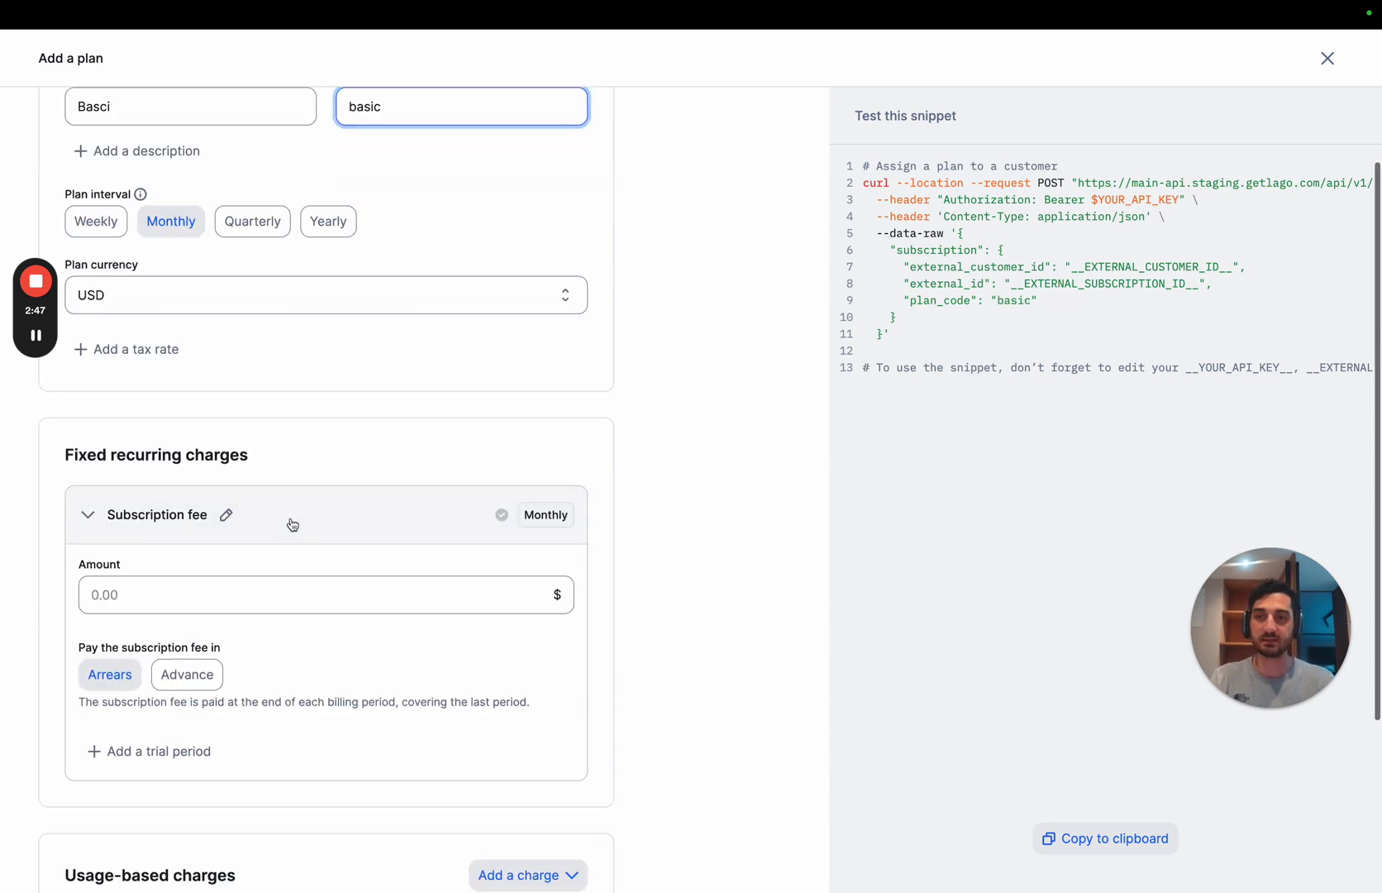
{"action": "left_click", "coordinate": [262, 588]}
{"action": "type", "text": "0"}
- Add a metered usage charge on the SEPA billable metric
{"action": "scroll", "coordinate": [298, 696], "scroll_direction": "down", "scroll_amount": 1}
{"action": "scroll", "coordinate": [299, 697], "scroll_direction": "down", "scroll_amount": 3}
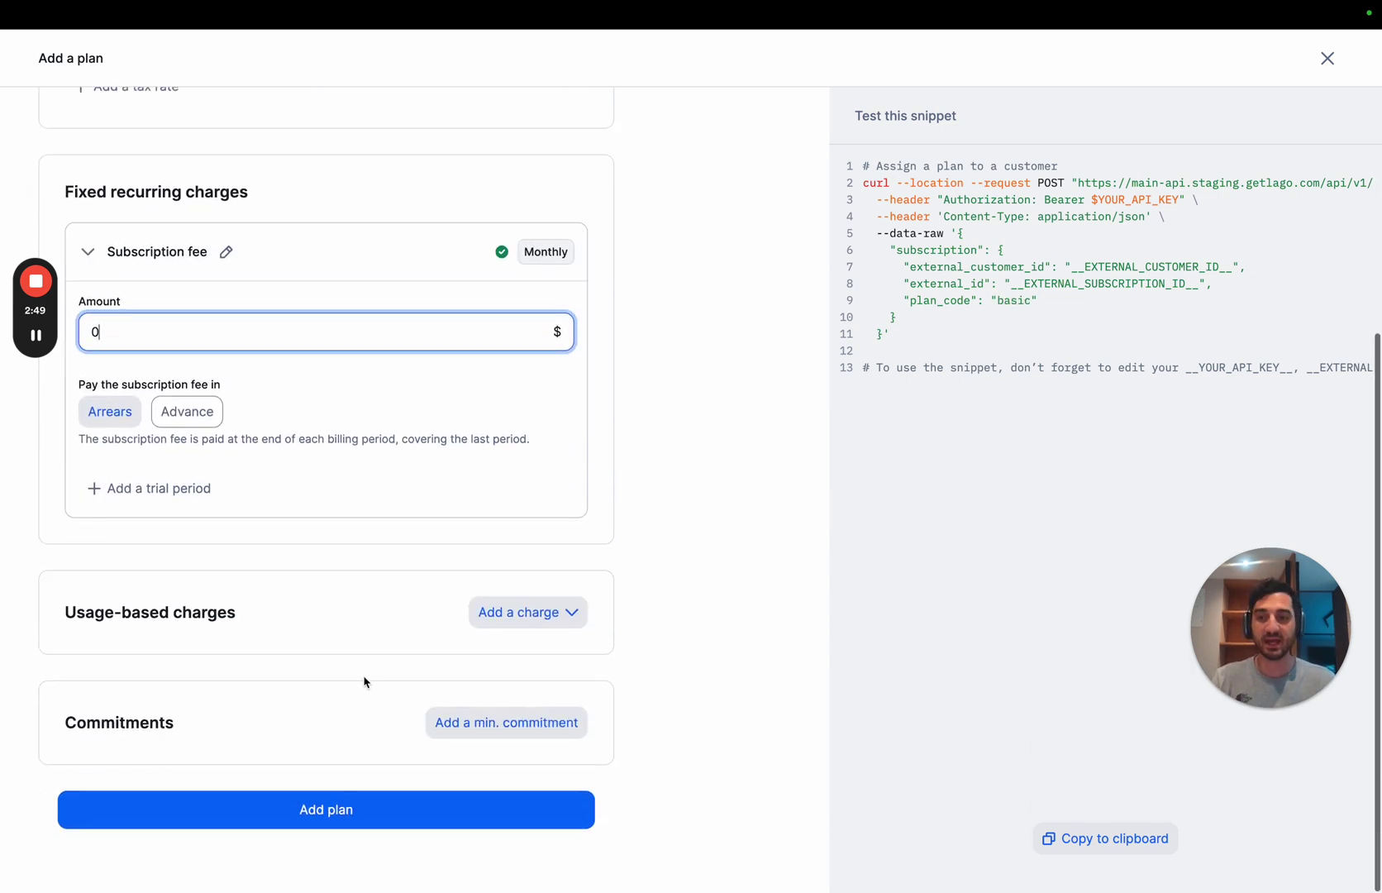
{"action": "left_click", "coordinate": [504, 613]}
{"action": "left_click", "coordinate": [524, 655]}
{"action": "scroll", "coordinate": [525, 655], "scroll_direction": "down", "scroll_amount": 1}
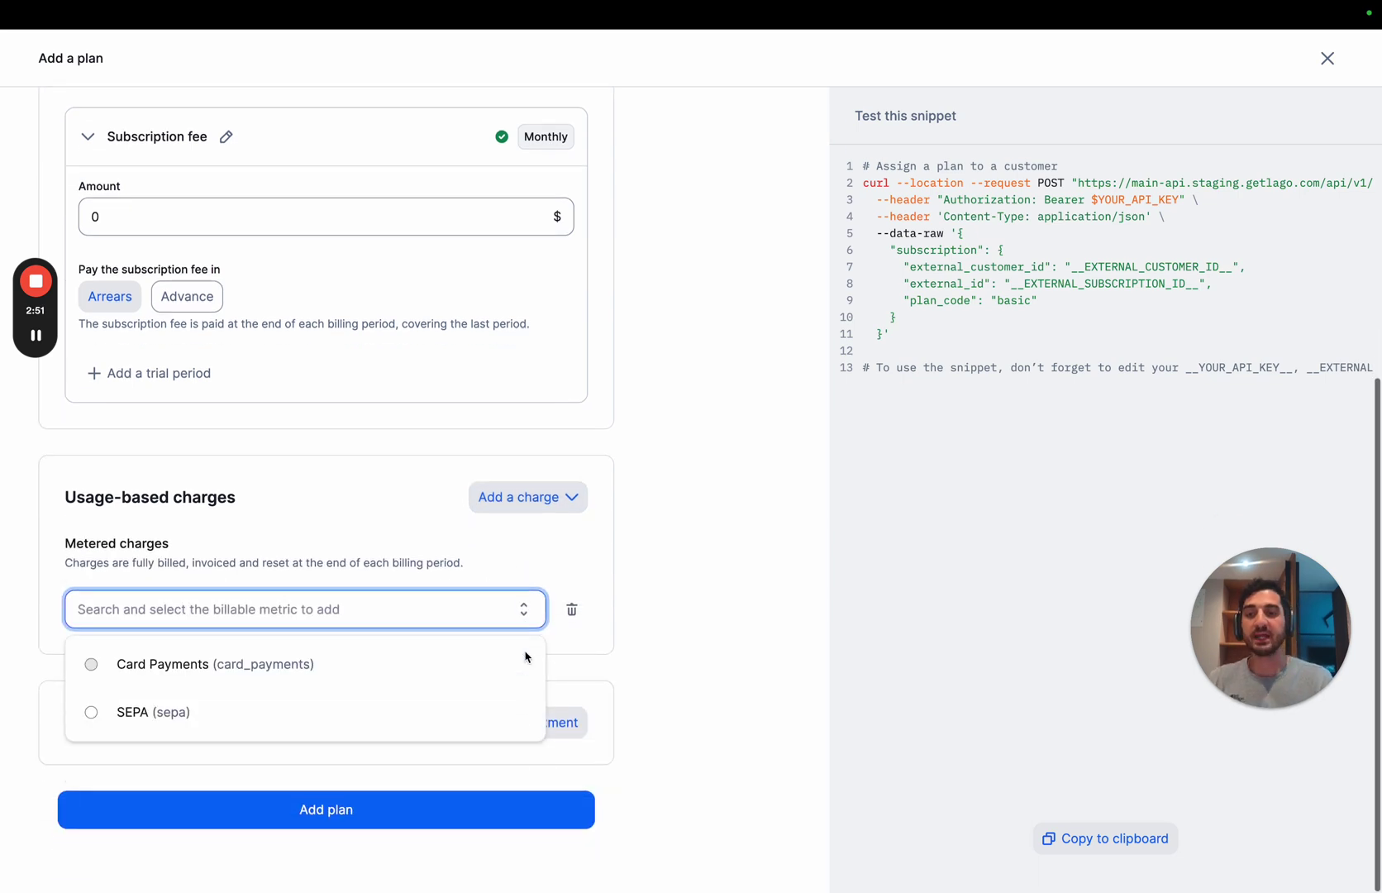
{"action": "left_click", "coordinate": [362, 719]}
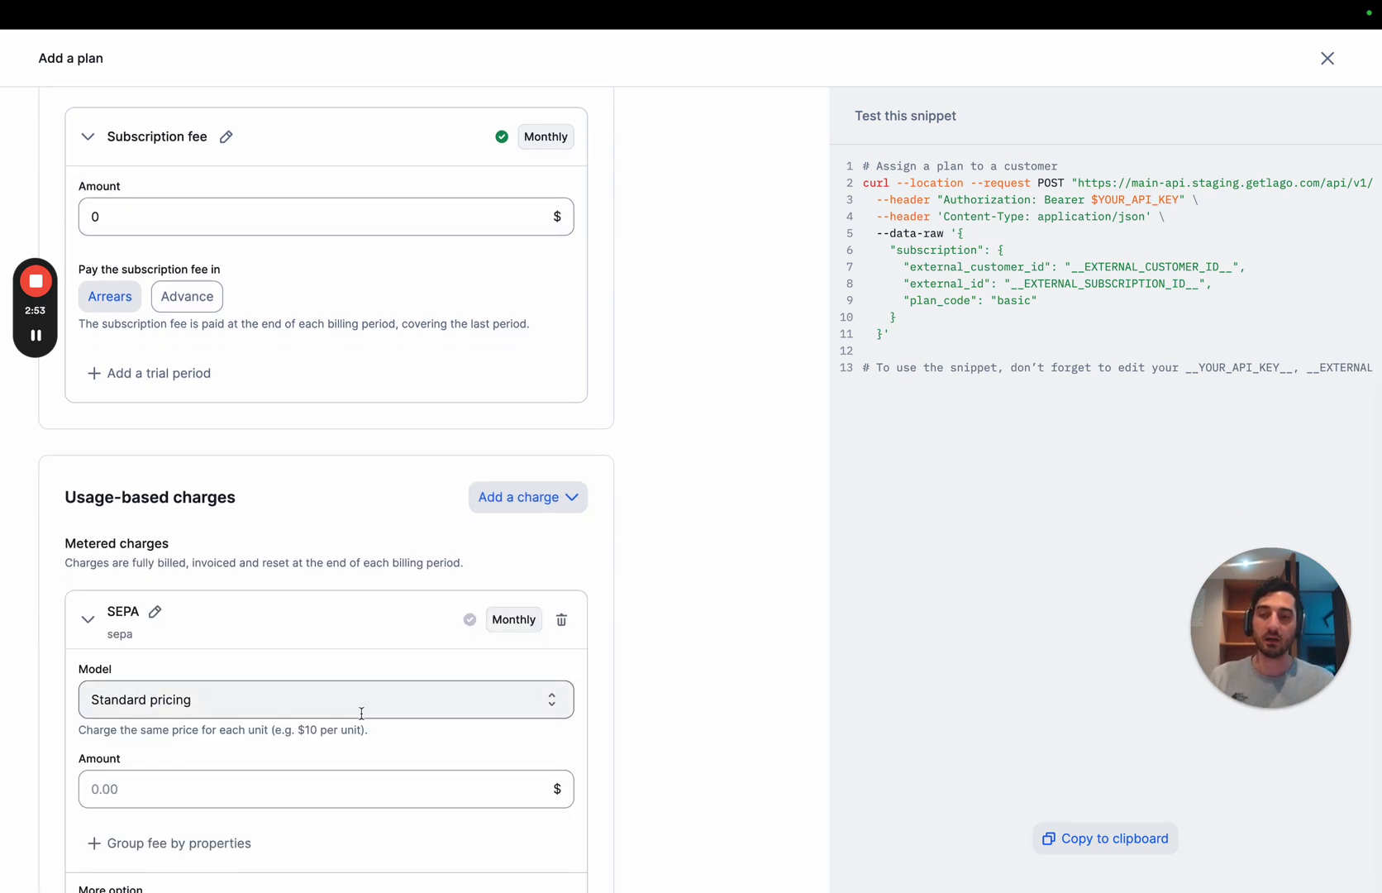
{"action": "scroll", "coordinate": [417, 702], "scroll_direction": "down", "scroll_amount": 3}
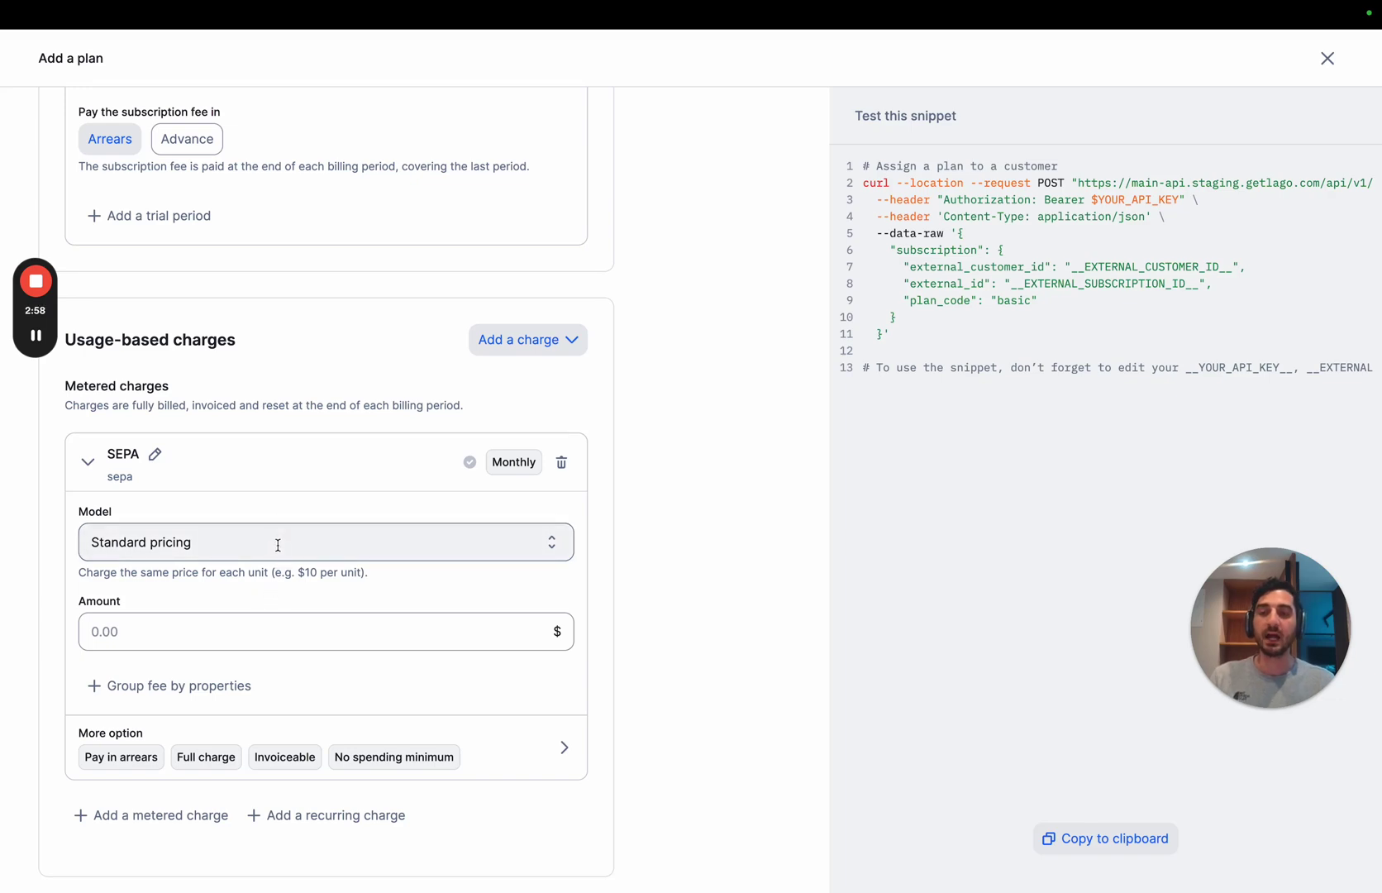
- Check the SEPA percentage rate in the Stripe pricing table
{"action": "key", "text": "ctrl+Left"}
{"action": "left_click_drag", "start_coordinate": [624, 525], "coordinate": [646, 530]}
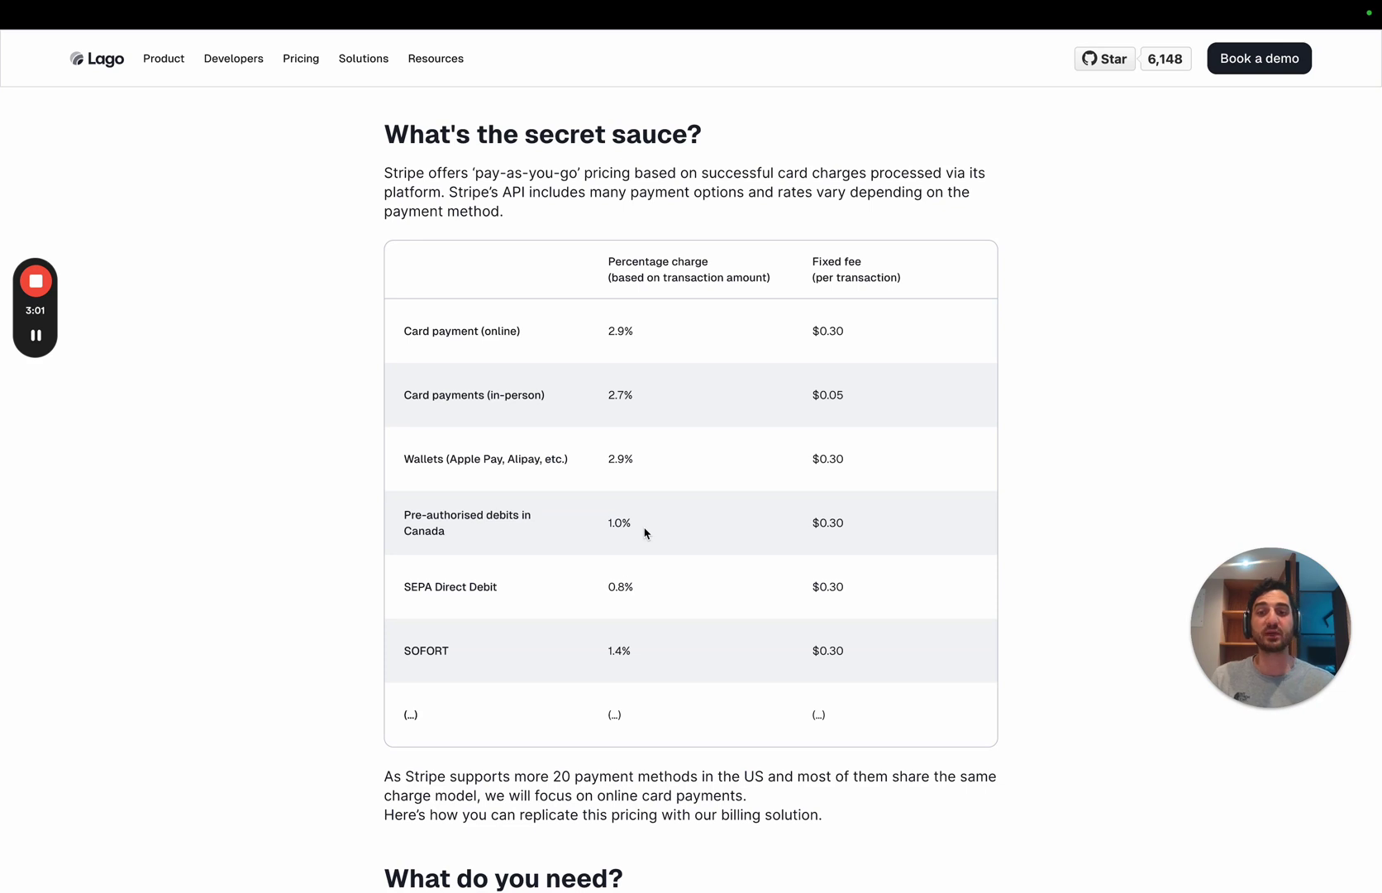
{"action": "key", "text": "ctrl+Right"}
- Switch the SEPA charge to percentage pricing with a 0.8% rate
{"action": "left_click", "coordinate": [300, 544]}
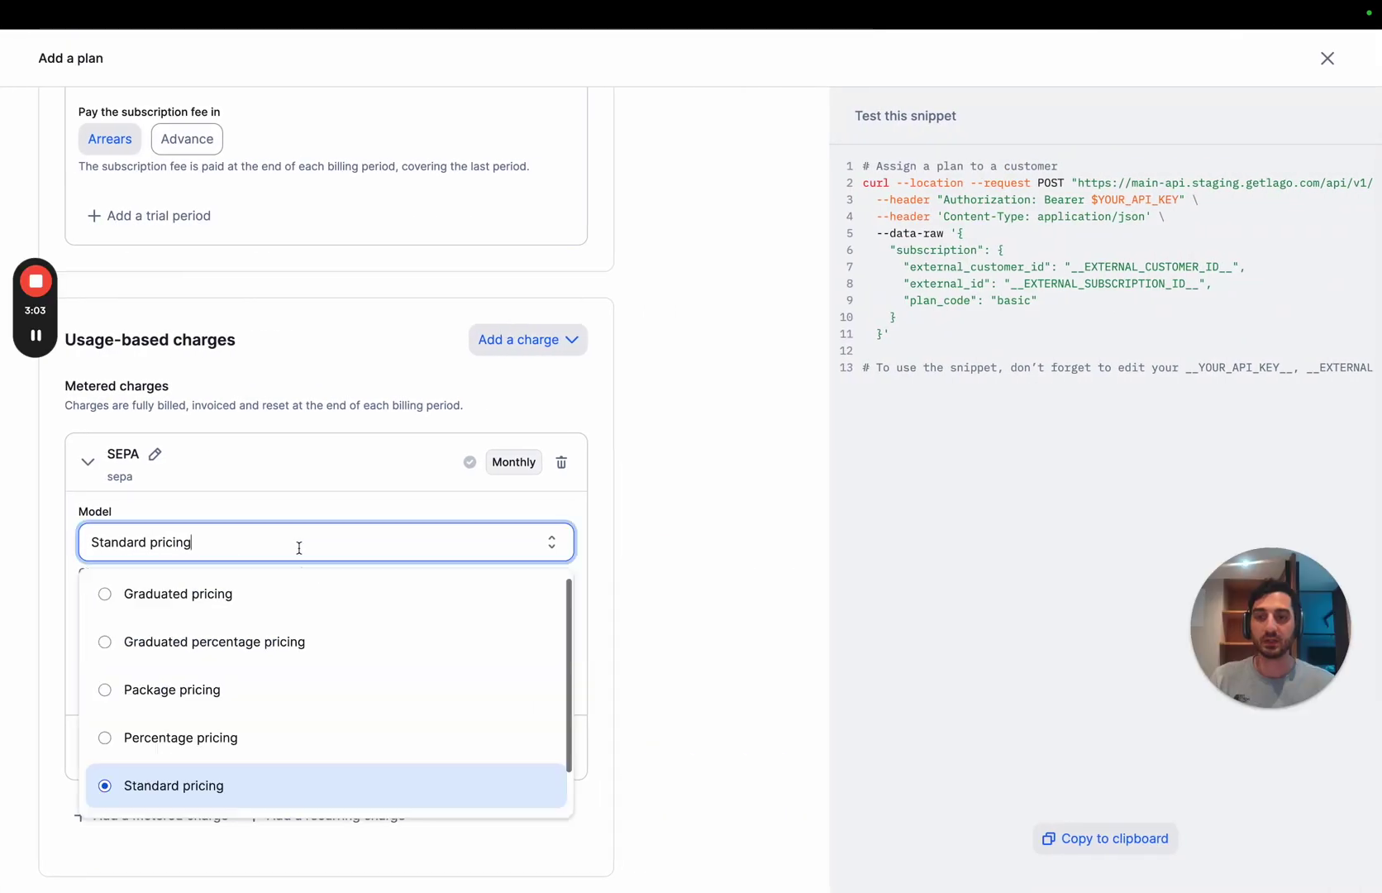
{"action": "left_click", "coordinate": [266, 739]}
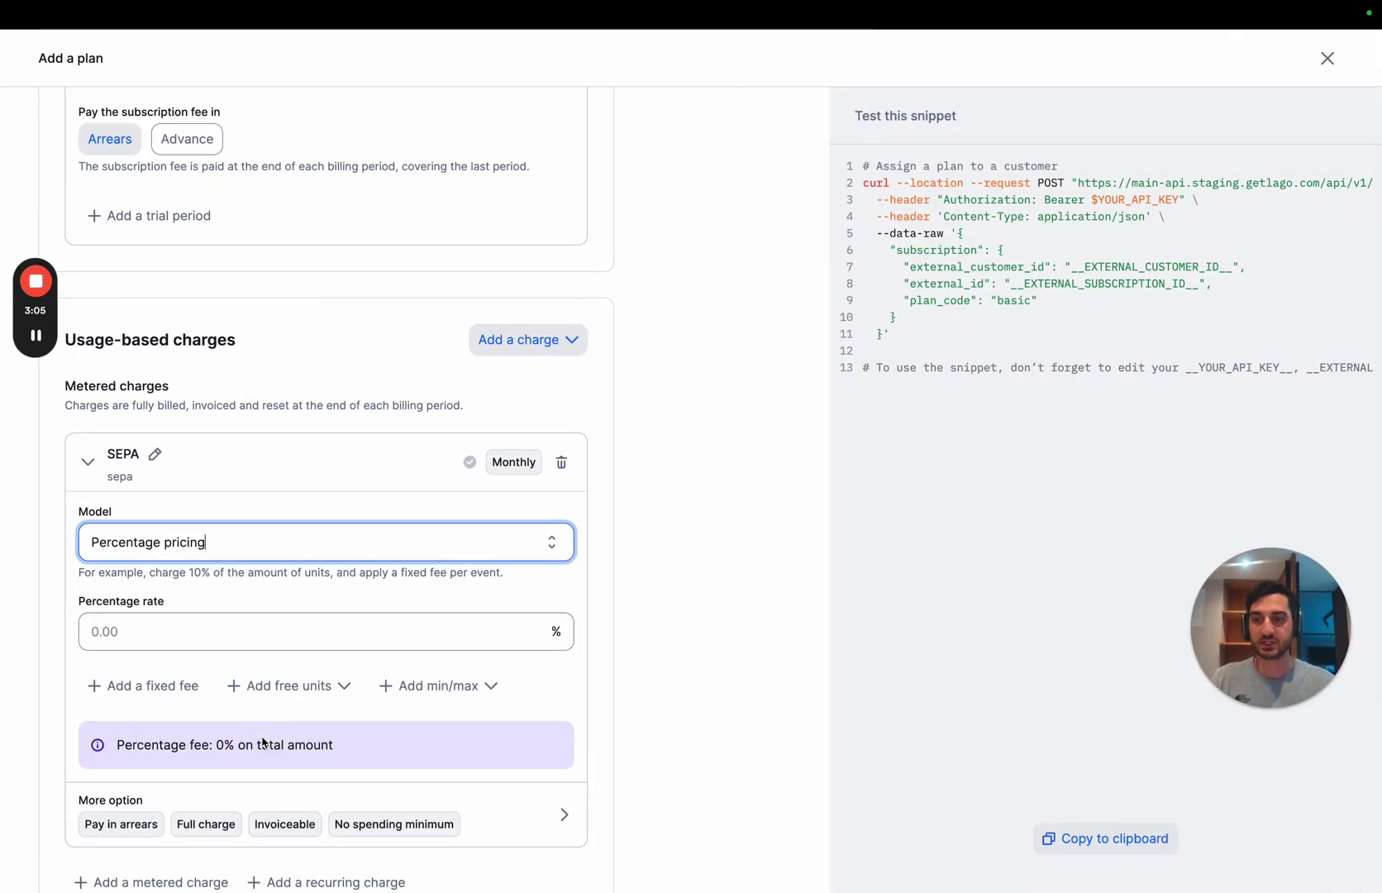
{"action": "scroll", "coordinate": [338, 685], "scroll_direction": "down", "scroll_amount": 1}
{"action": "scroll", "coordinate": [337, 686], "scroll_direction": "down", "scroll_amount": 1}
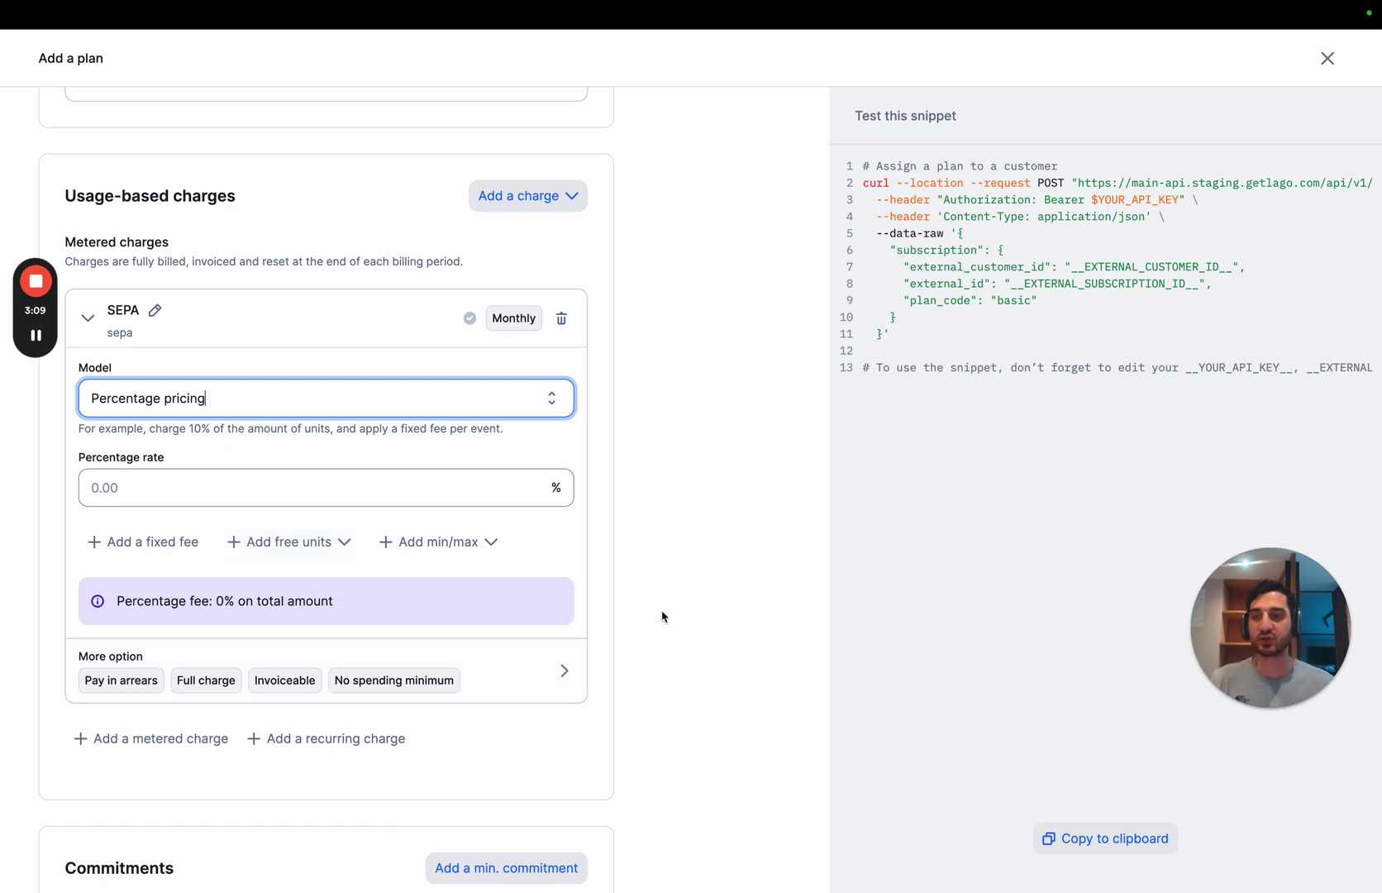
{"action": "key", "text": "ctrl+Left"}
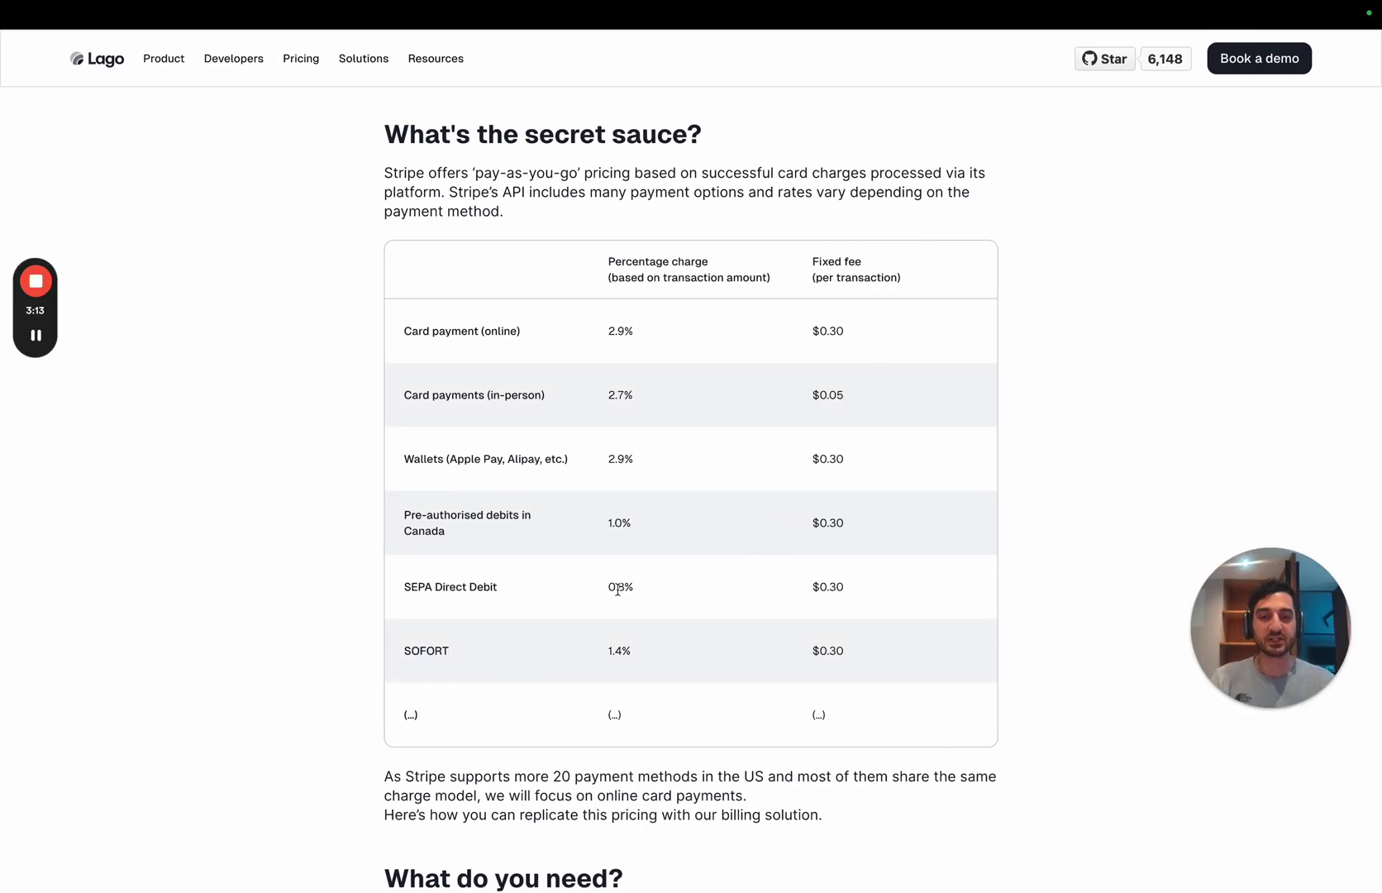
{"action": "key", "text": "ctrl+Right"}
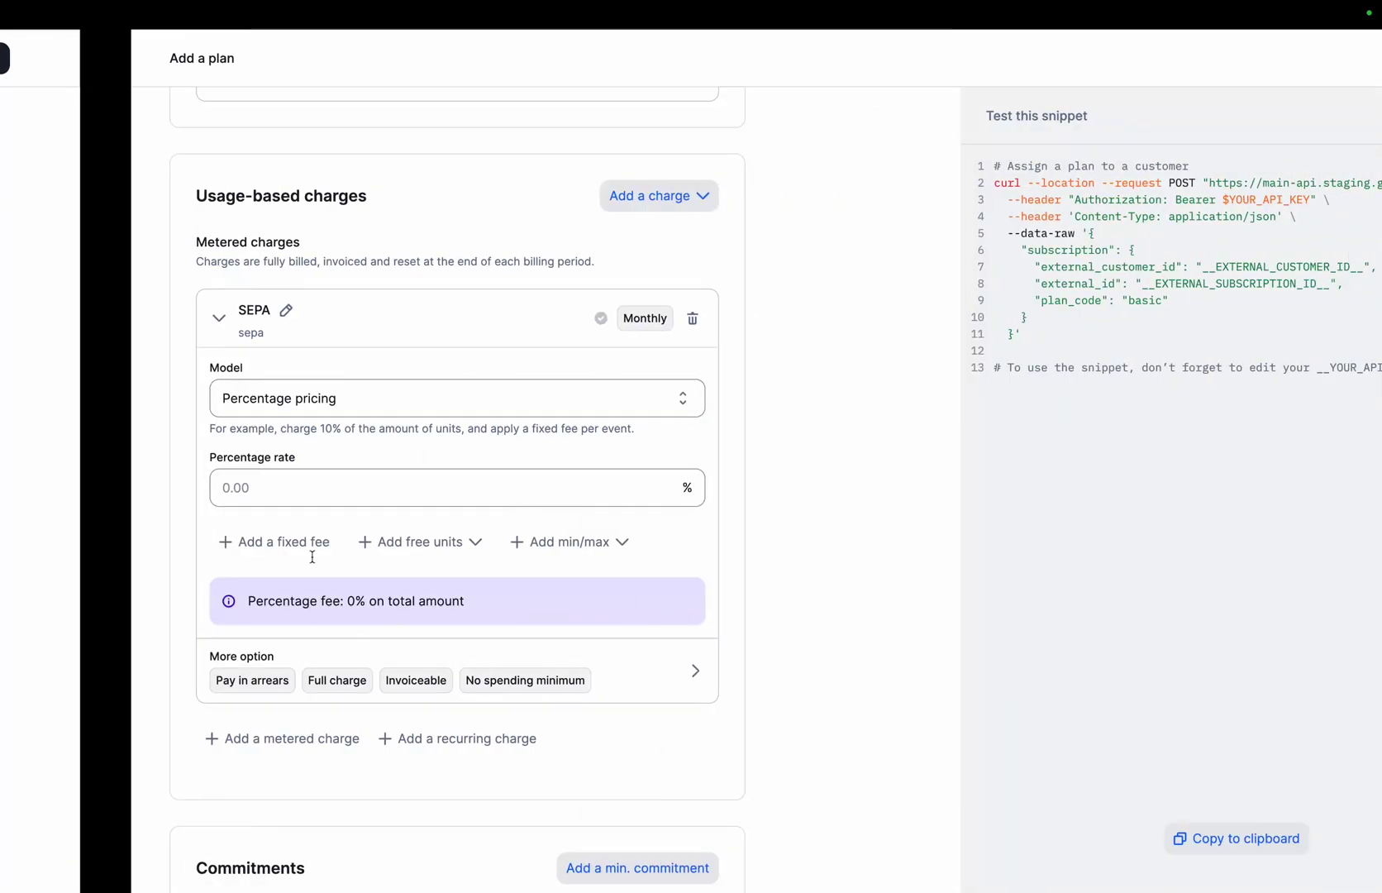
{"action": "left_click", "coordinate": [210, 485]}
{"action": "type", "text": "0."}
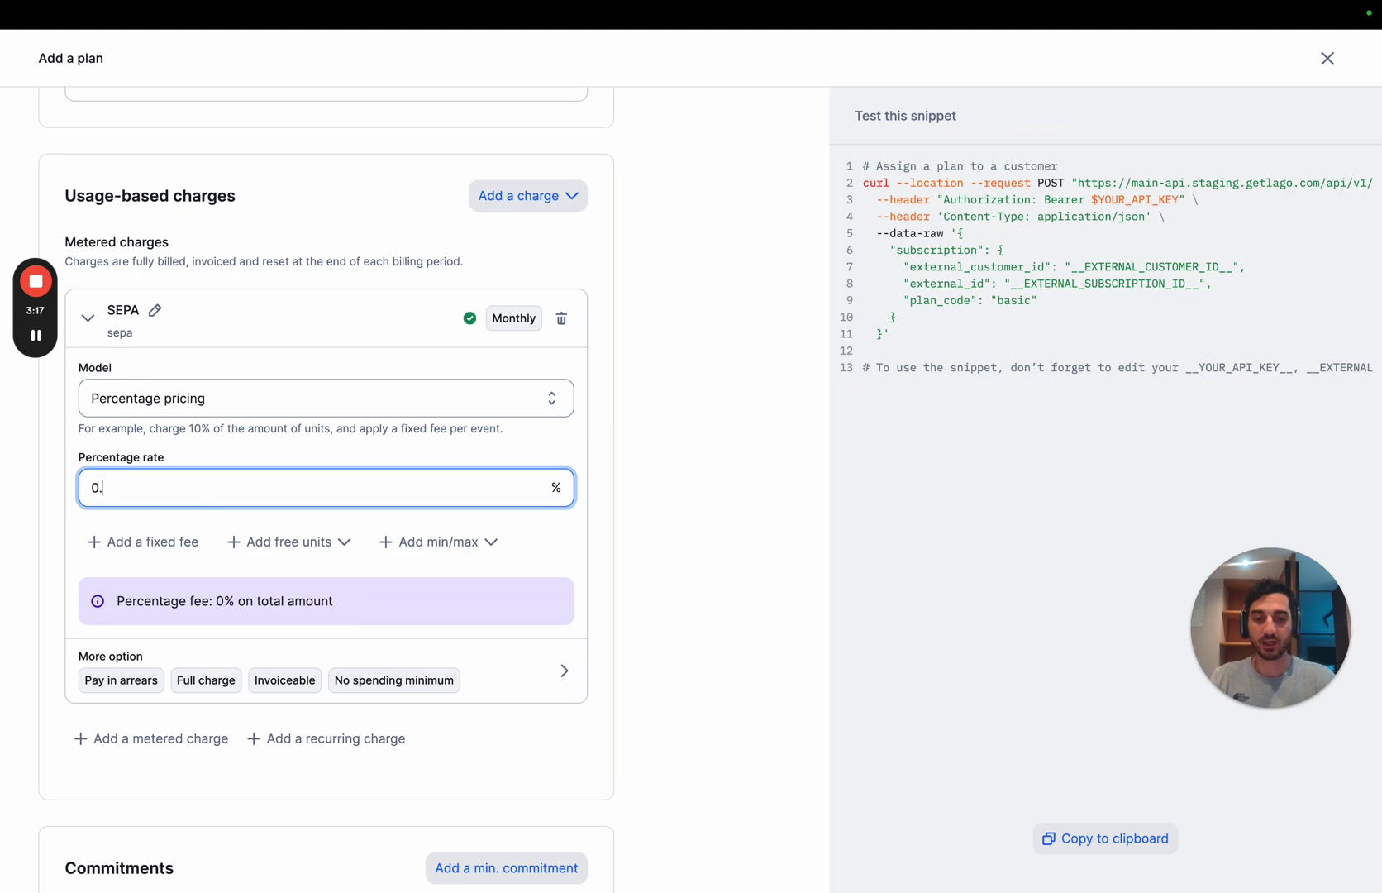
{"action": "type", "text": "8"}
{"action": "key", "text": "ctrl+Left"}
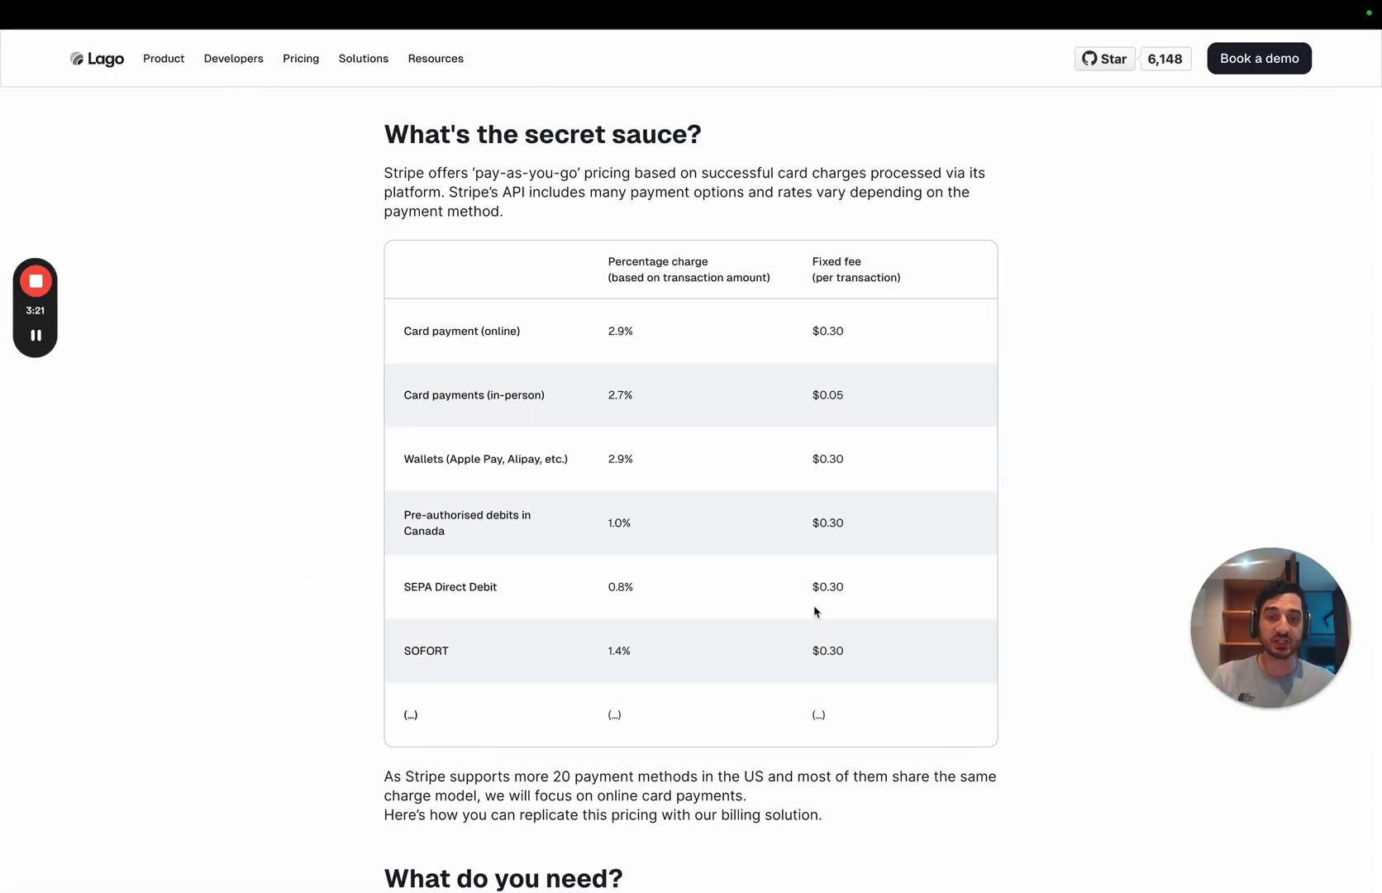
- Add a $0.30 fixed fee to the SEPA charge, matching Stripe's SEPA Direct Debit fee
{"action": "left_click_drag", "start_coordinate": [811, 589], "coordinate": [854, 594]}
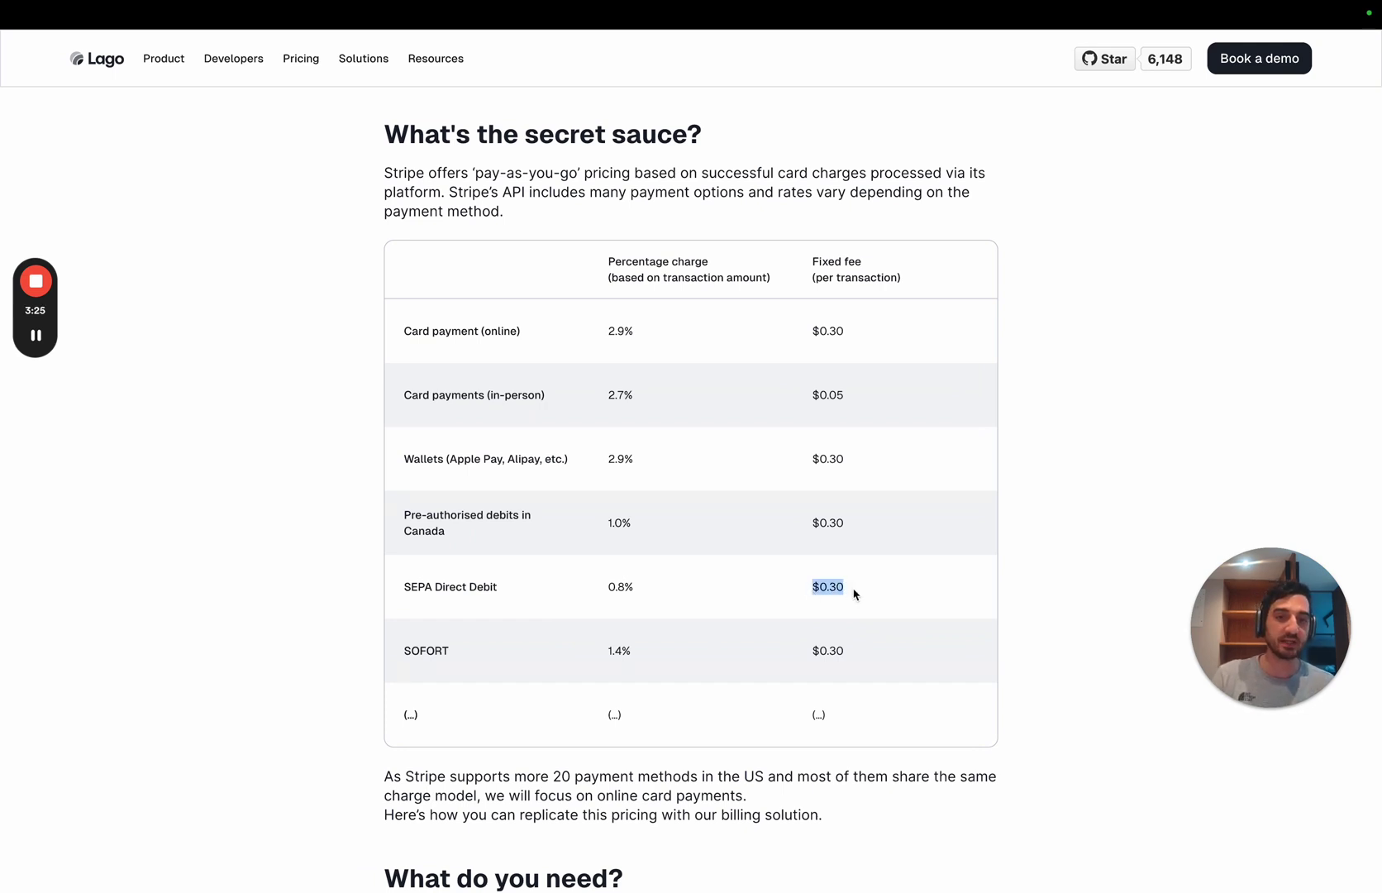
{"action": "key", "text": "ctrl+Right"}
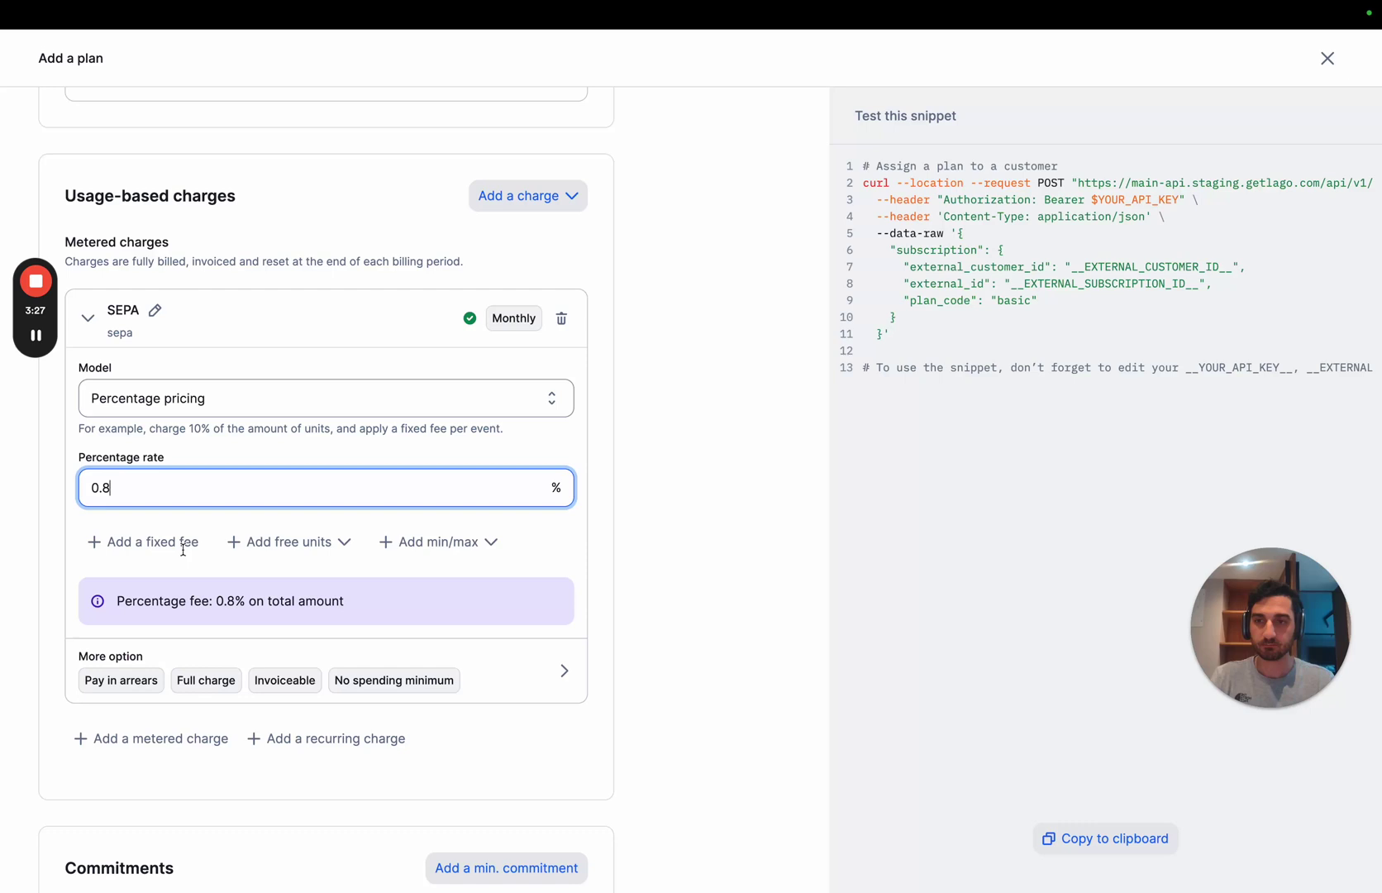
{"action": "left_click", "coordinate": [186, 542]}
{"action": "left_click", "coordinate": [182, 565]}
{"action": "type", "text": "0"}
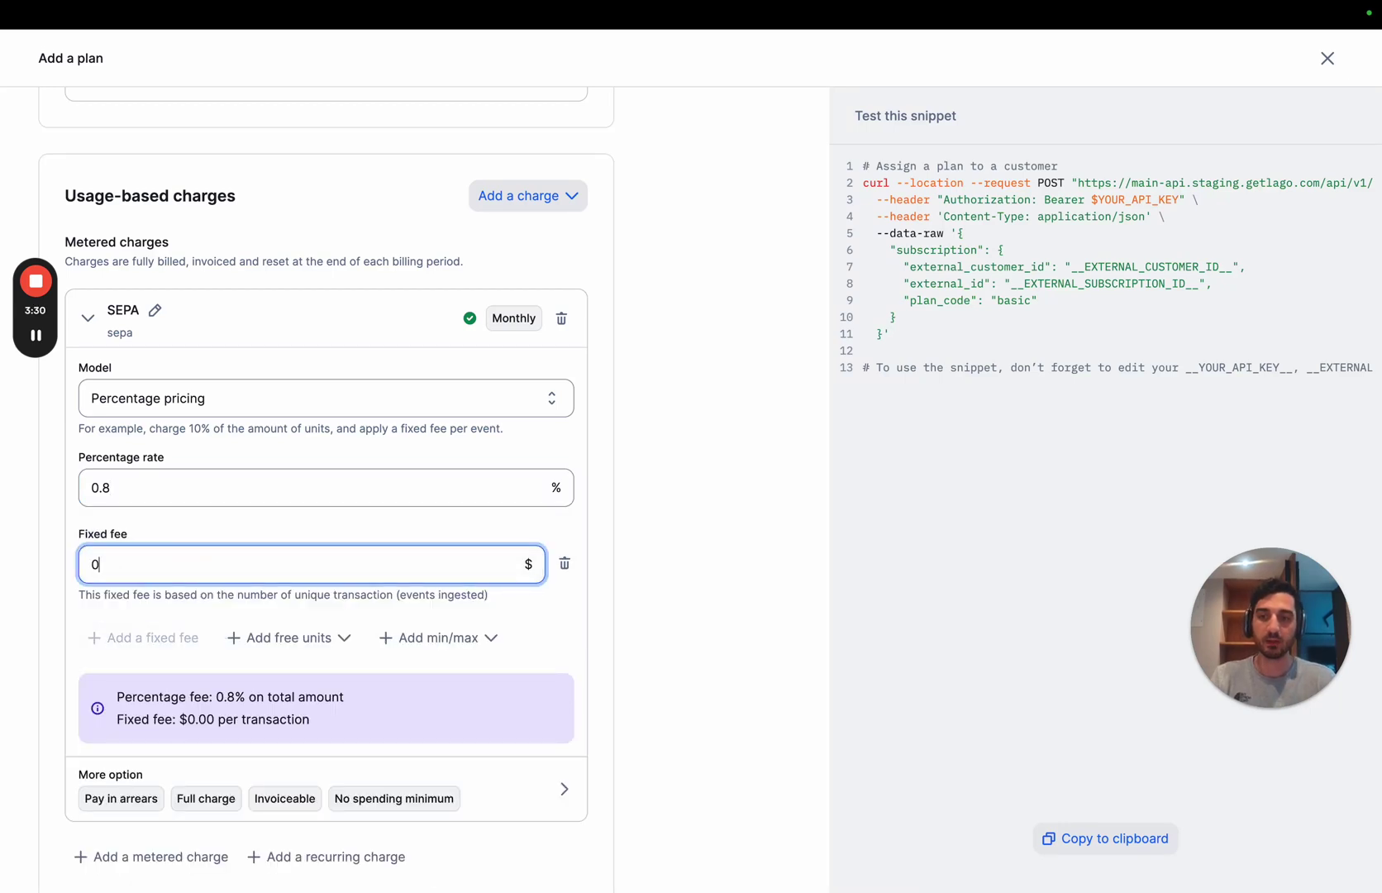
{"action": "type", "text": ".30"}
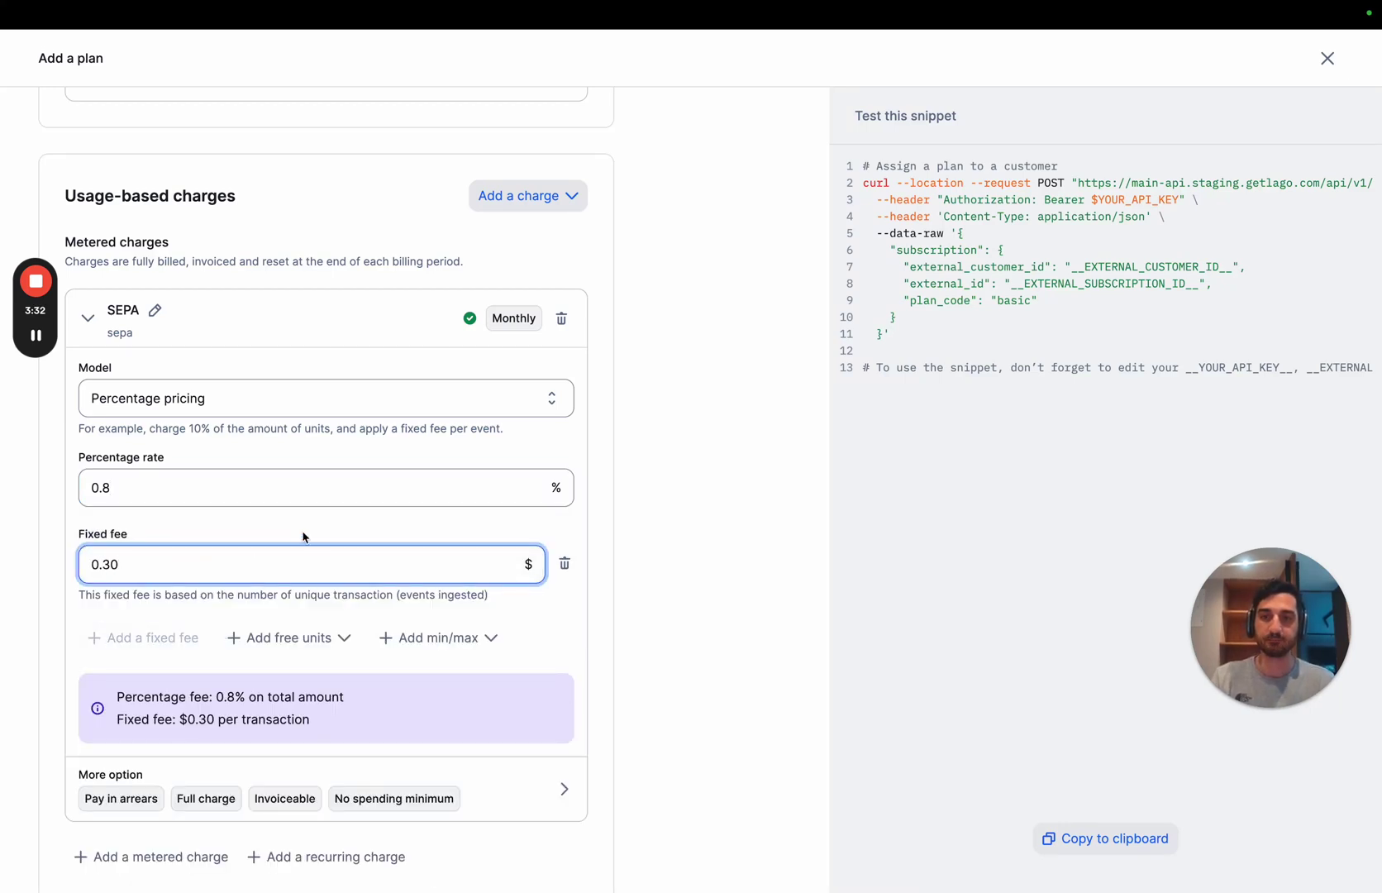
{"action": "left_click", "coordinate": [246, 529]}
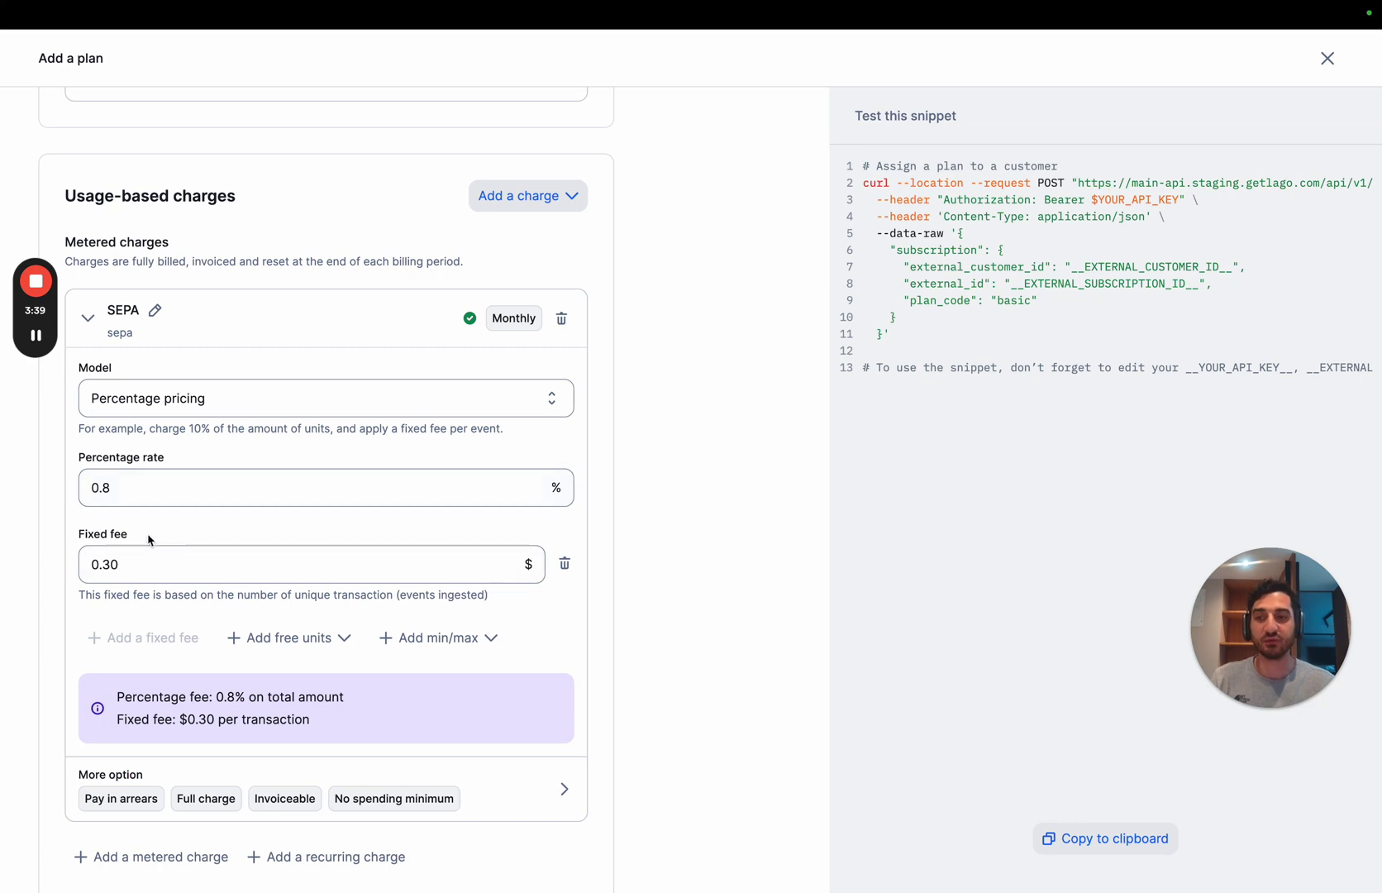
{"action": "scroll", "coordinate": [258, 572], "scroll_direction": "down", "scroll_amount": 1}
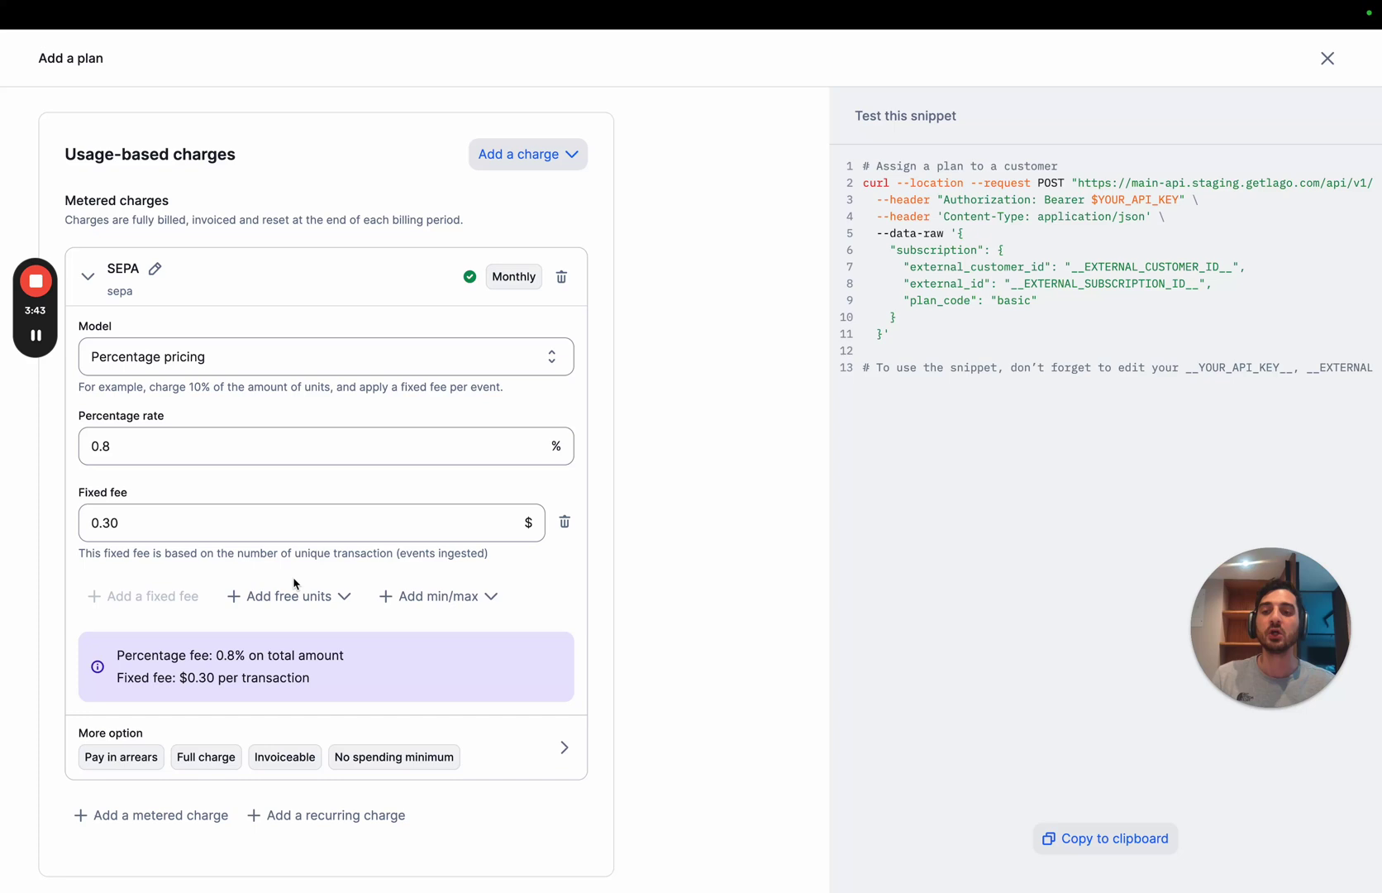
{"action": "left_click", "coordinate": [315, 596]}
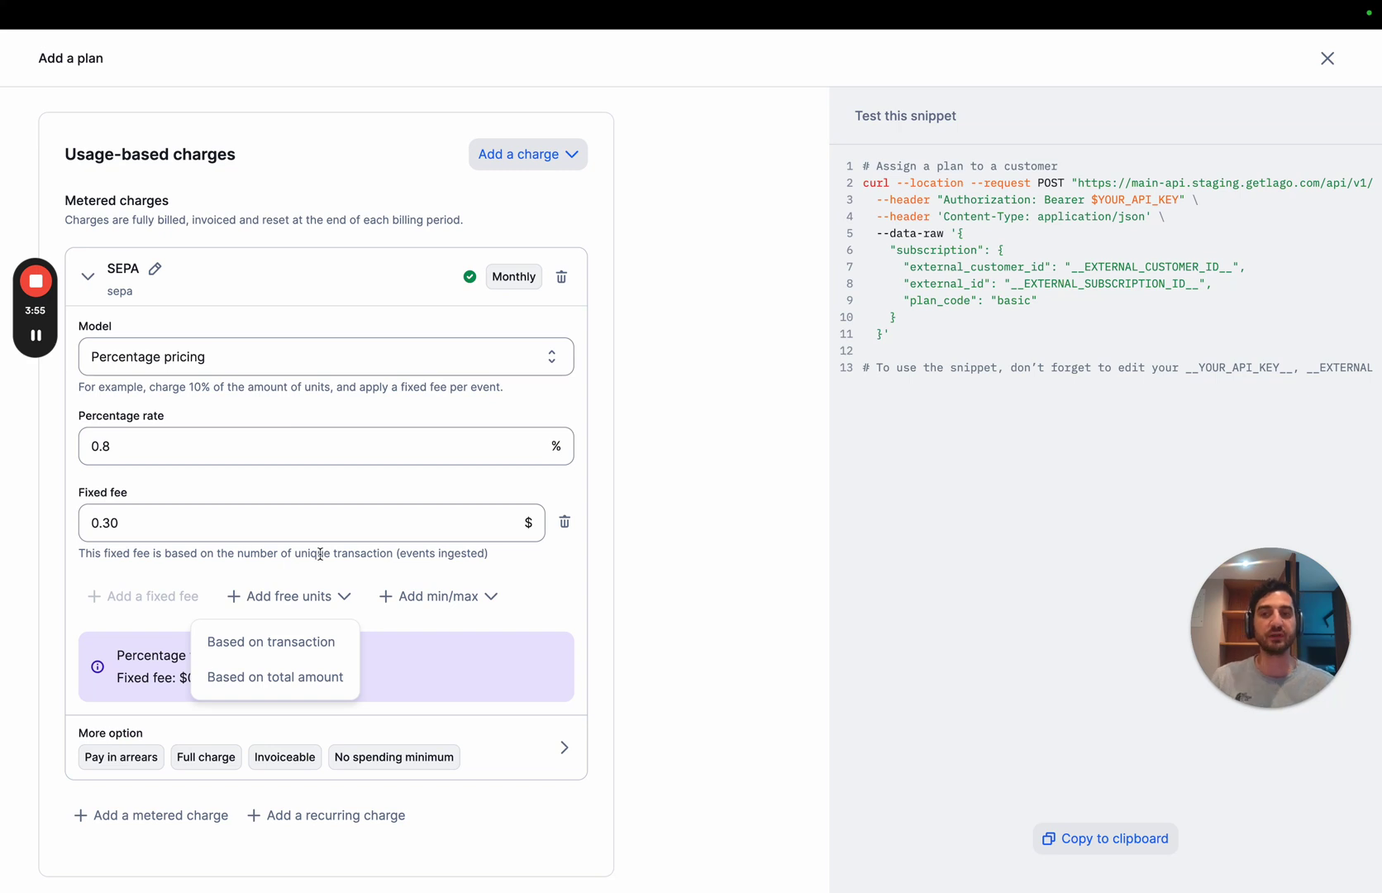
{"action": "left_click", "coordinate": [392, 573]}
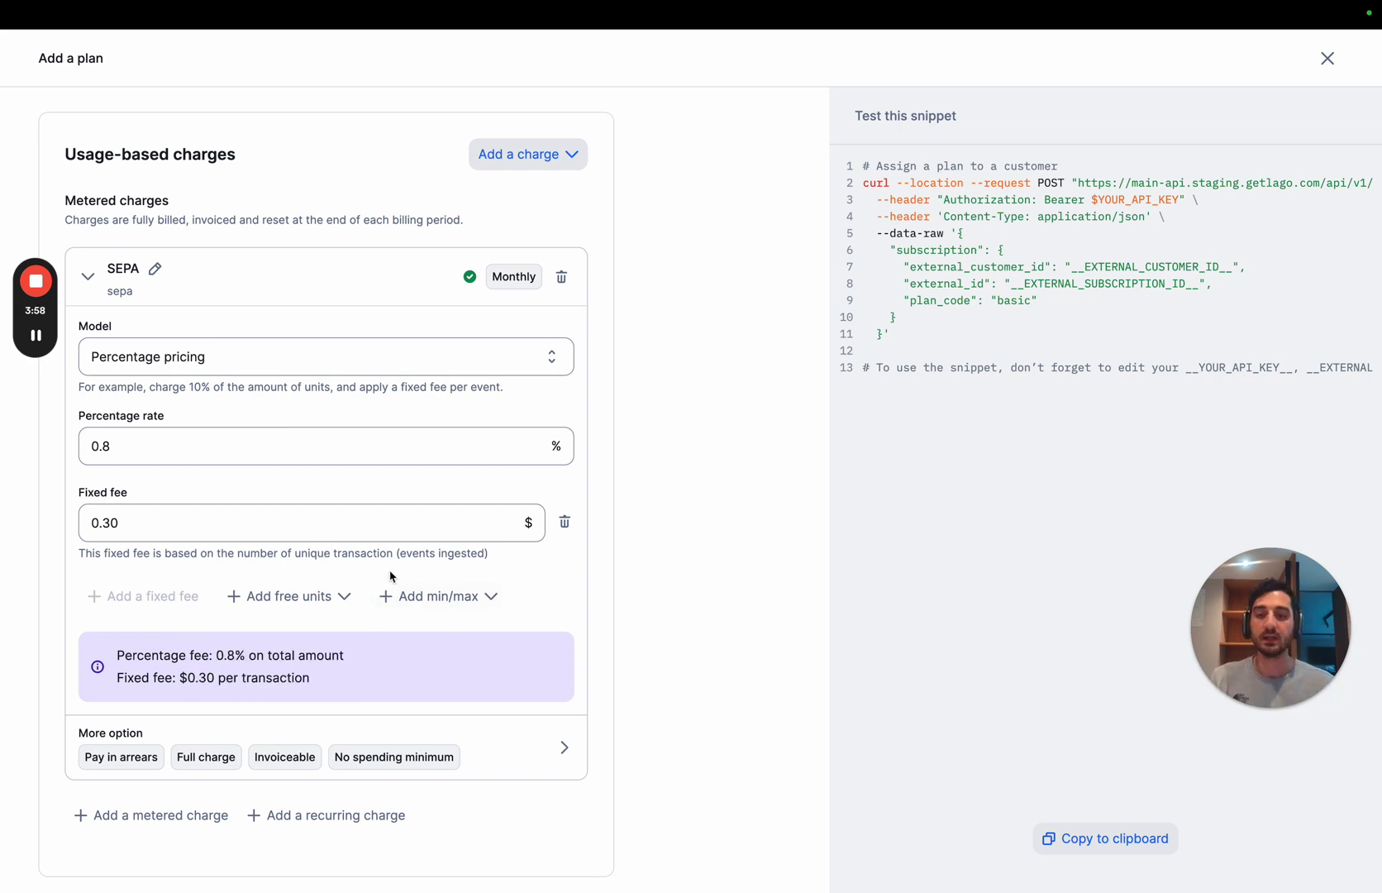
{"action": "left_click", "coordinate": [484, 593]}
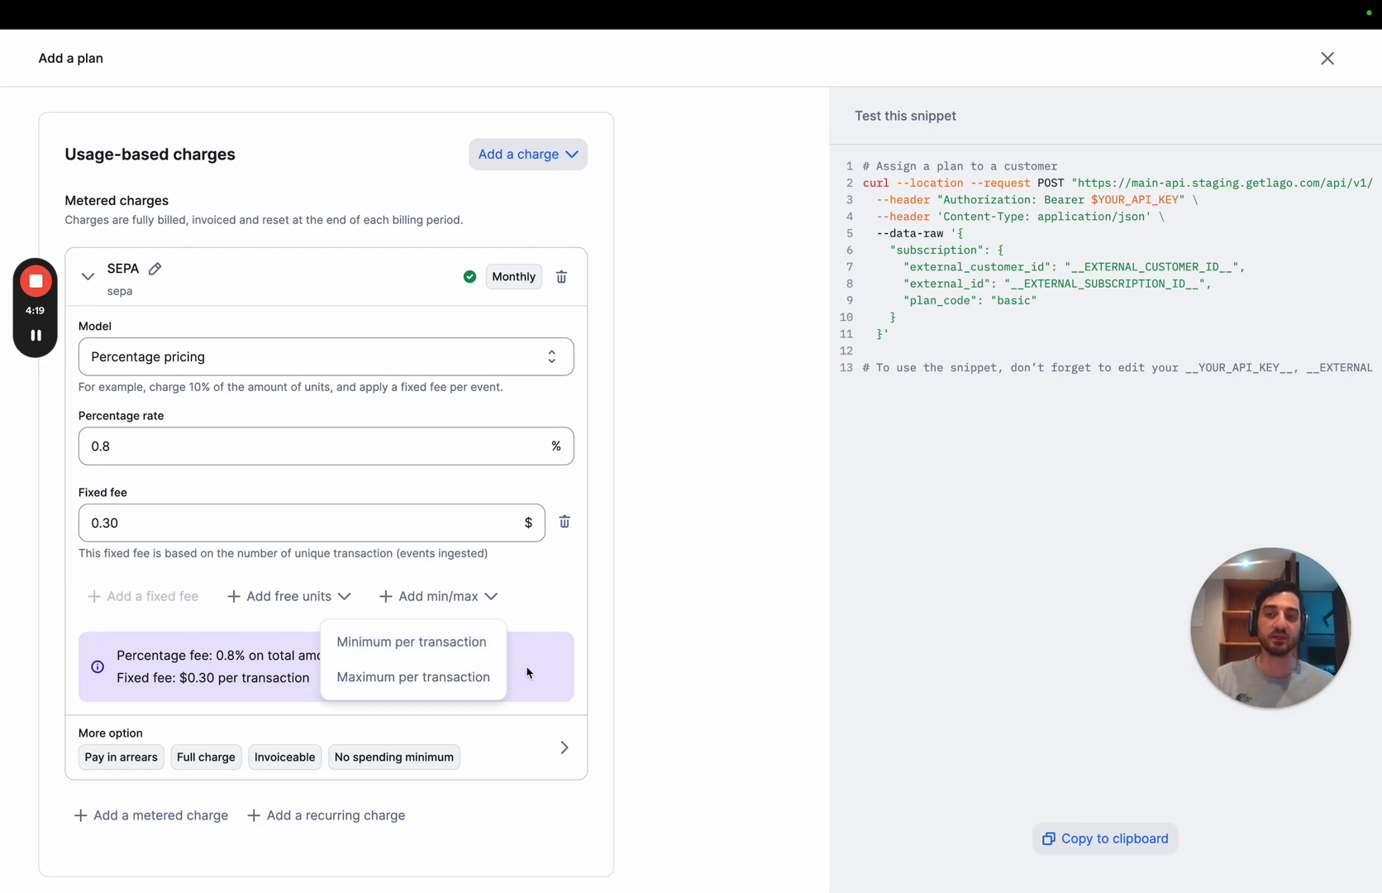
{"action": "left_click", "coordinate": [558, 619]}
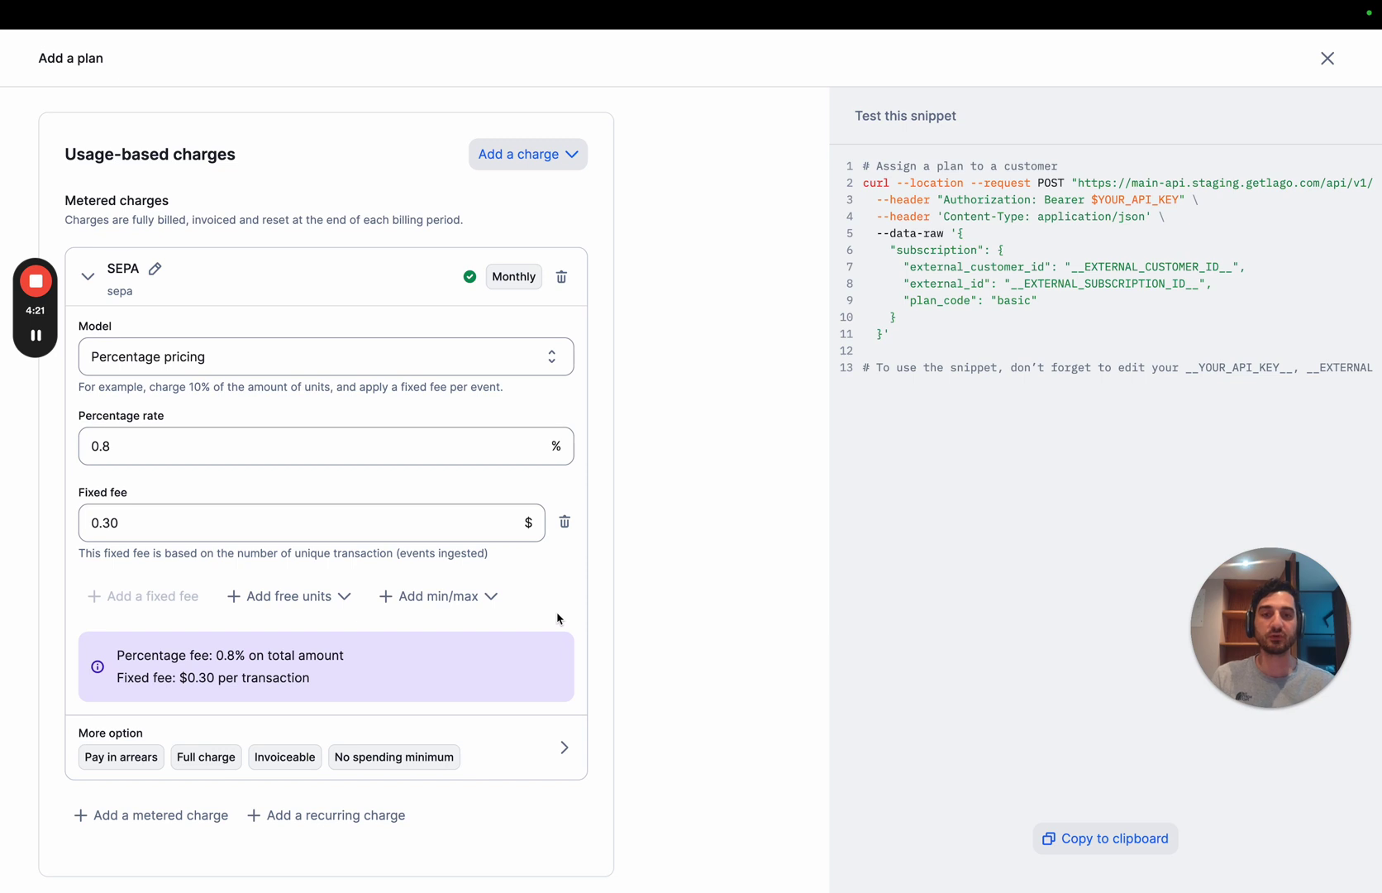
- Make the SEPA charge paid in advance with no invoice generated per event
{"action": "scroll", "coordinate": [497, 700], "scroll_direction": "down", "scroll_amount": 2}
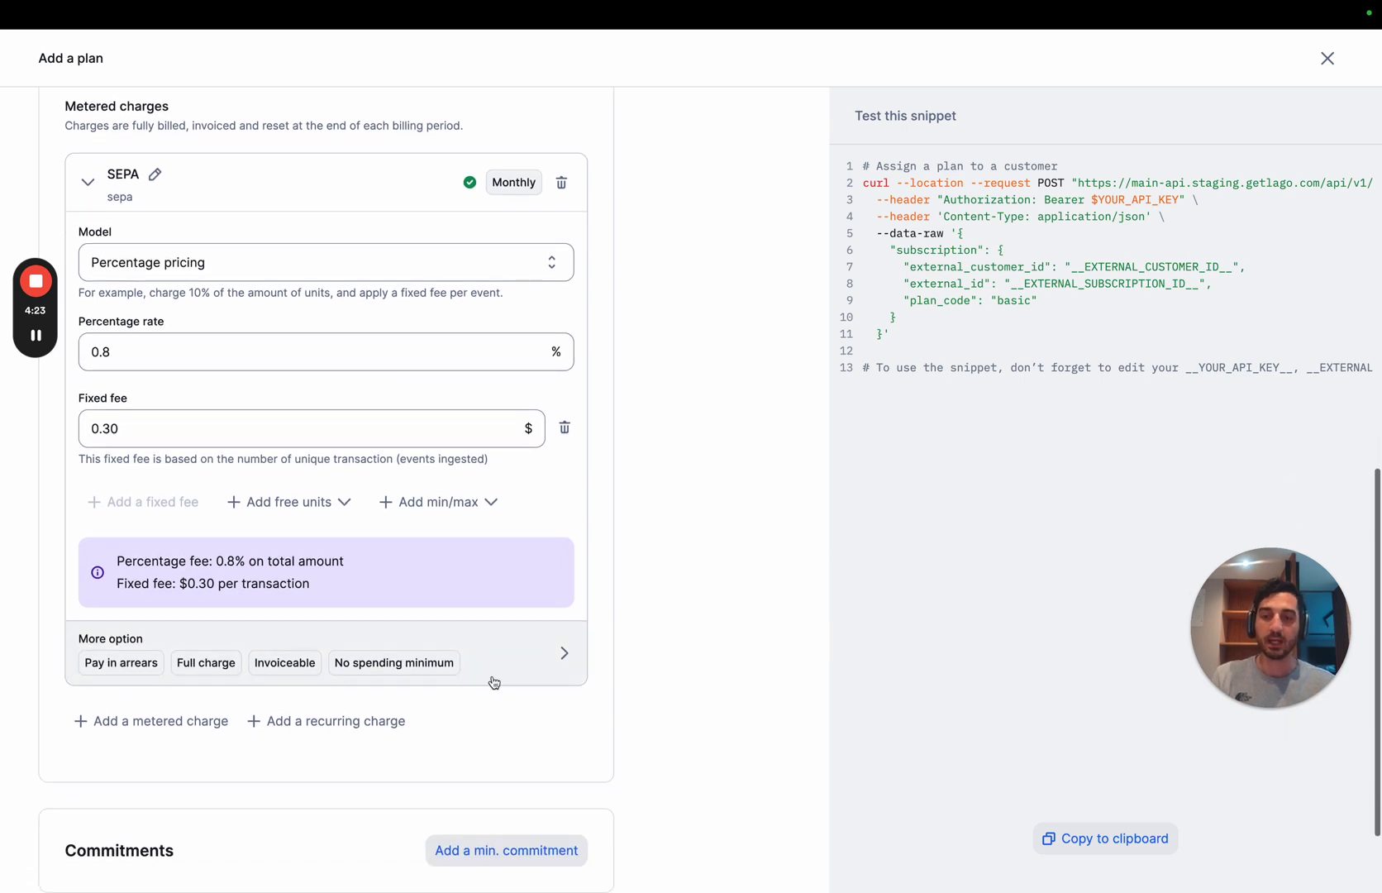
{"action": "left_click", "coordinate": [494, 681]}
{"action": "scroll", "coordinate": [494, 672], "scroll_direction": "down", "scroll_amount": 3}
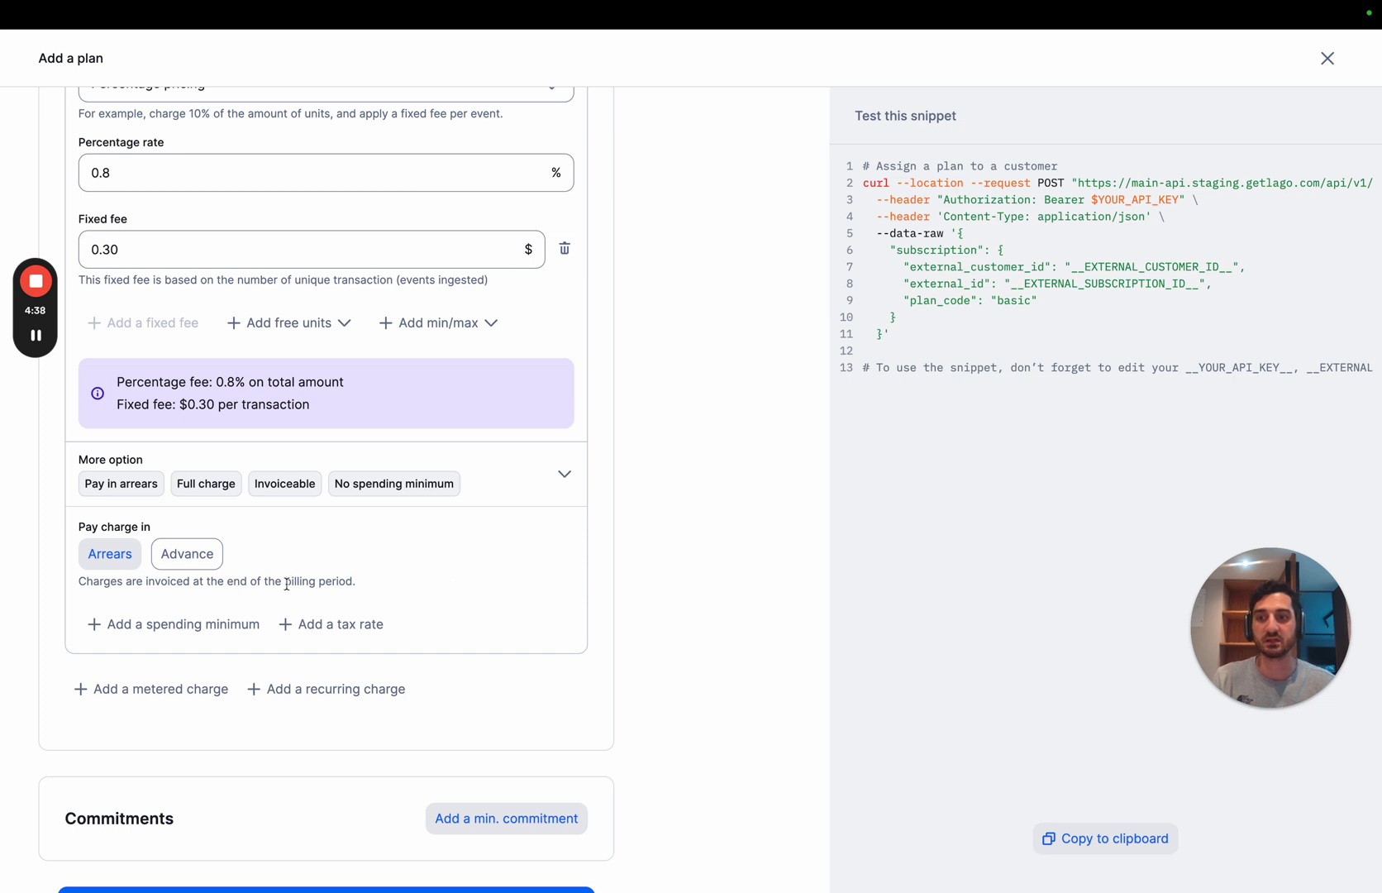
{"action": "left_click_drag", "start_coordinate": [78, 528], "coordinate": [139, 530]}
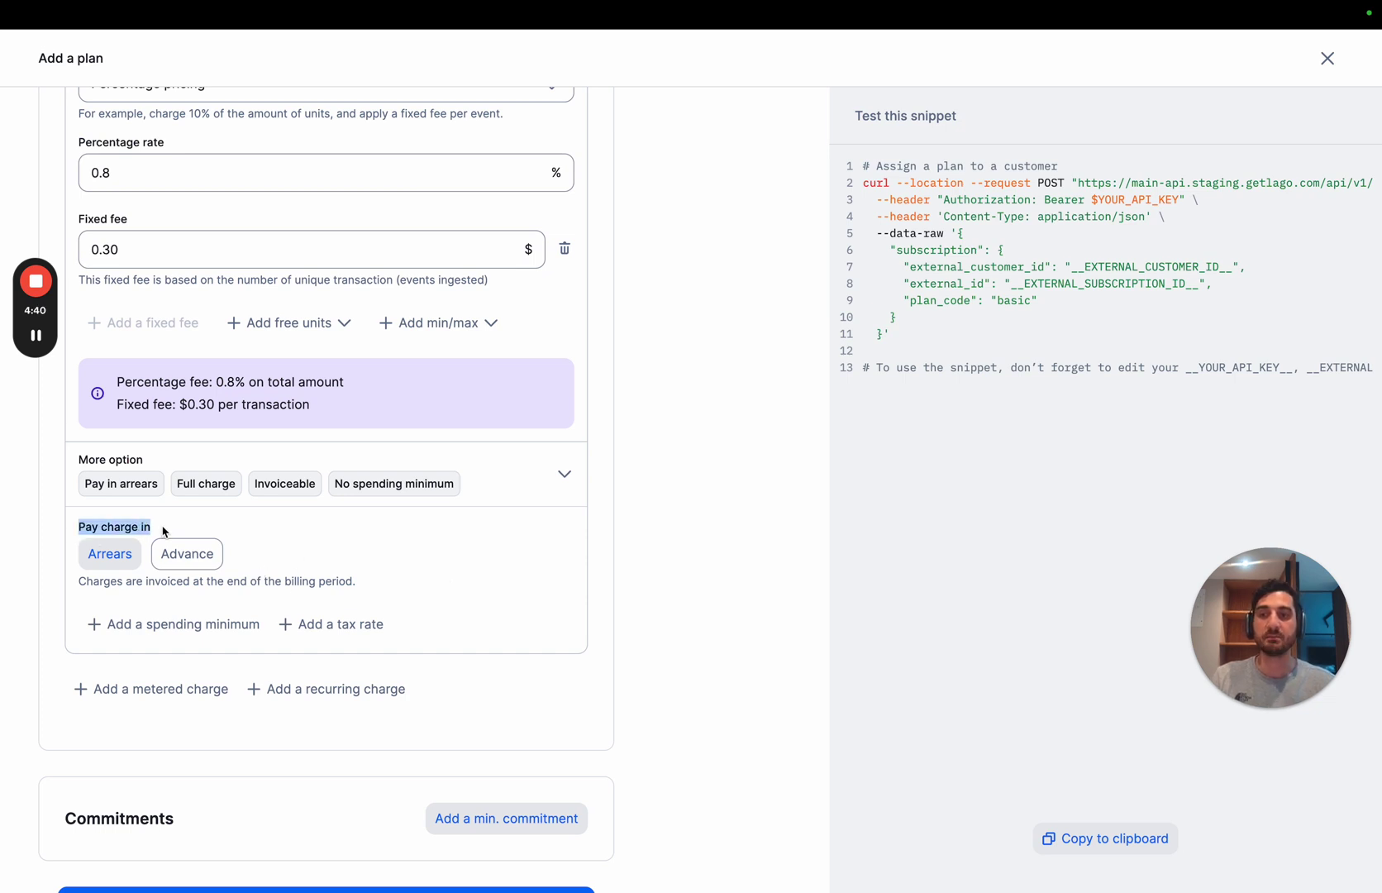
{"action": "left_click", "coordinate": [163, 529]}
{"action": "left_click", "coordinate": [186, 555]}
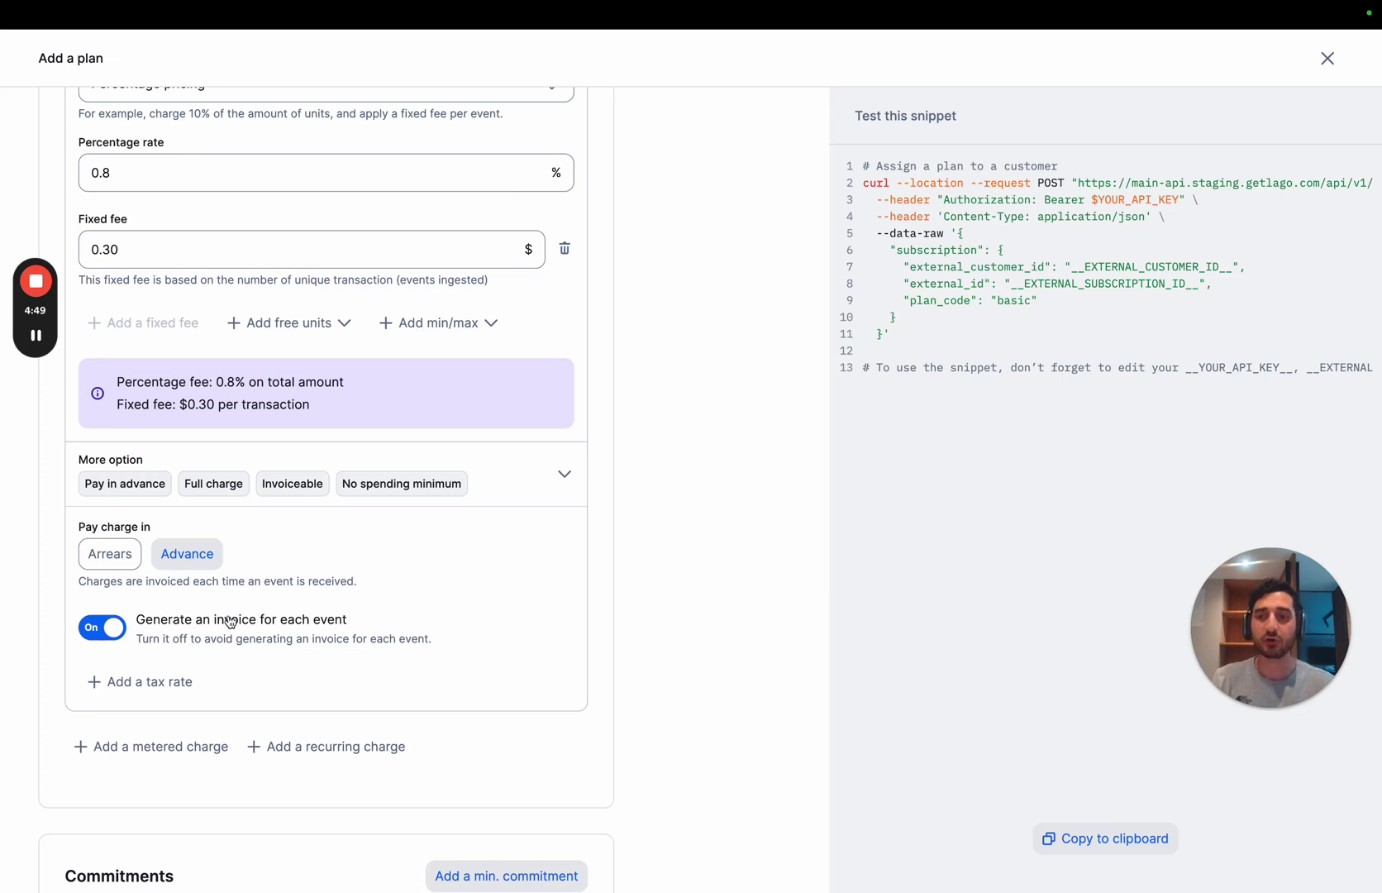
{"action": "left_click", "coordinate": [112, 631]}
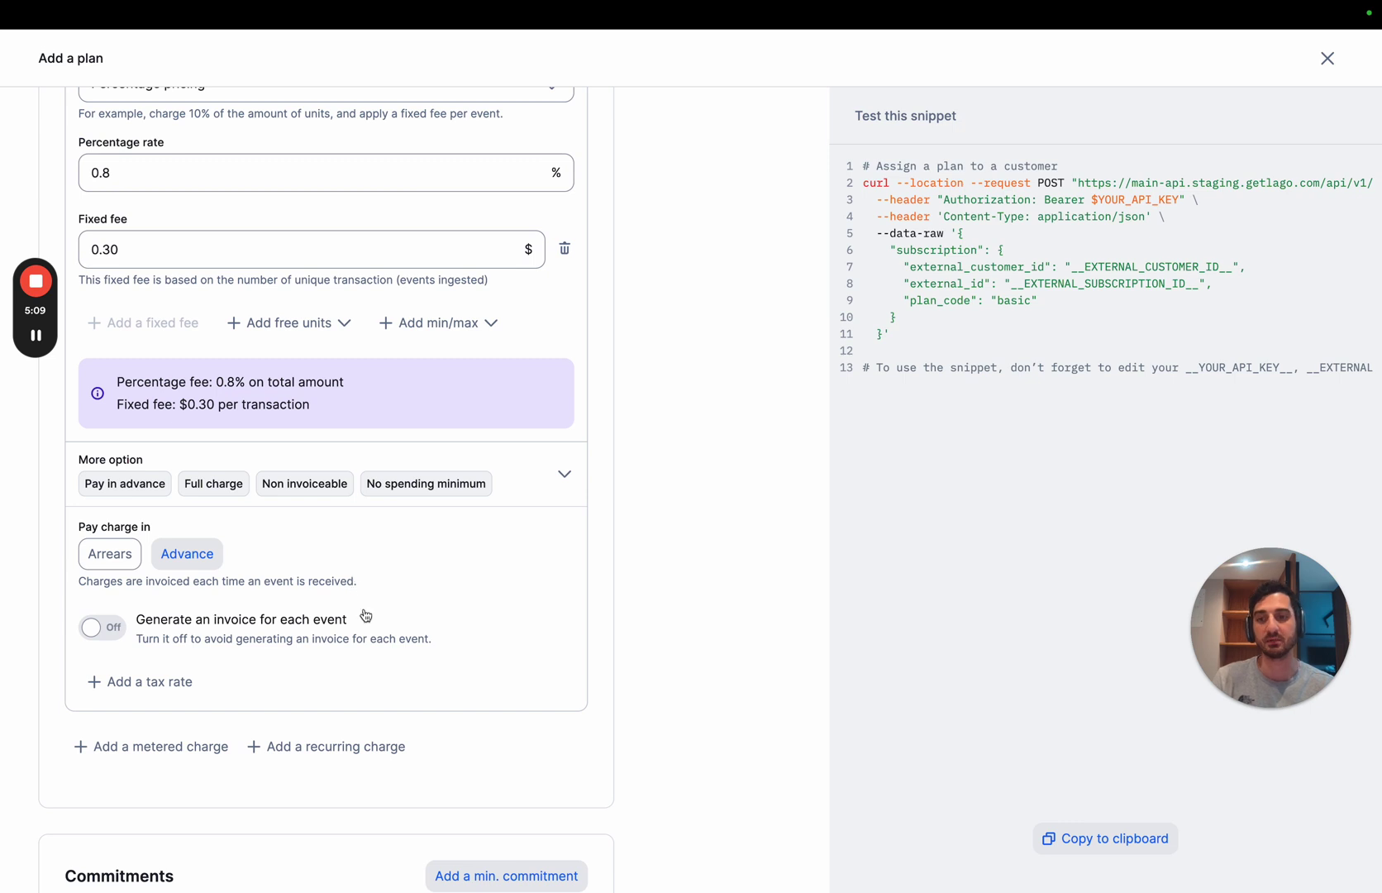
{"action": "scroll", "coordinate": [352, 586], "scroll_direction": "down", "scroll_amount": 3}
{"action": "scroll", "coordinate": [377, 469], "scroll_direction": "up", "scroll_amount": 5}
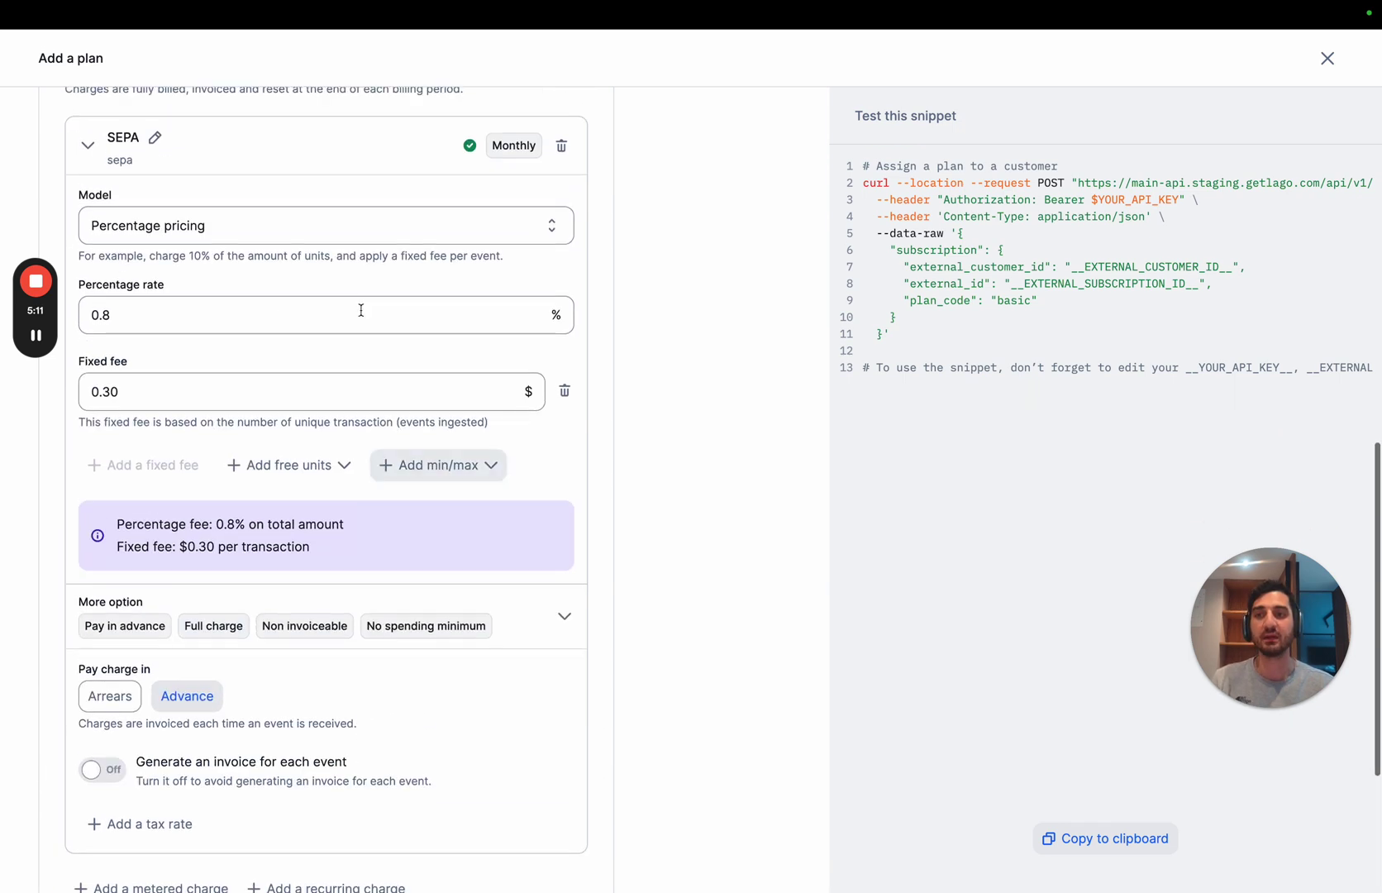
- Save the Basci plan, then create customer Hooli with an external ID
{"action": "left_click", "coordinate": [367, 164]}
{"action": "left_click", "coordinate": [329, 813]}
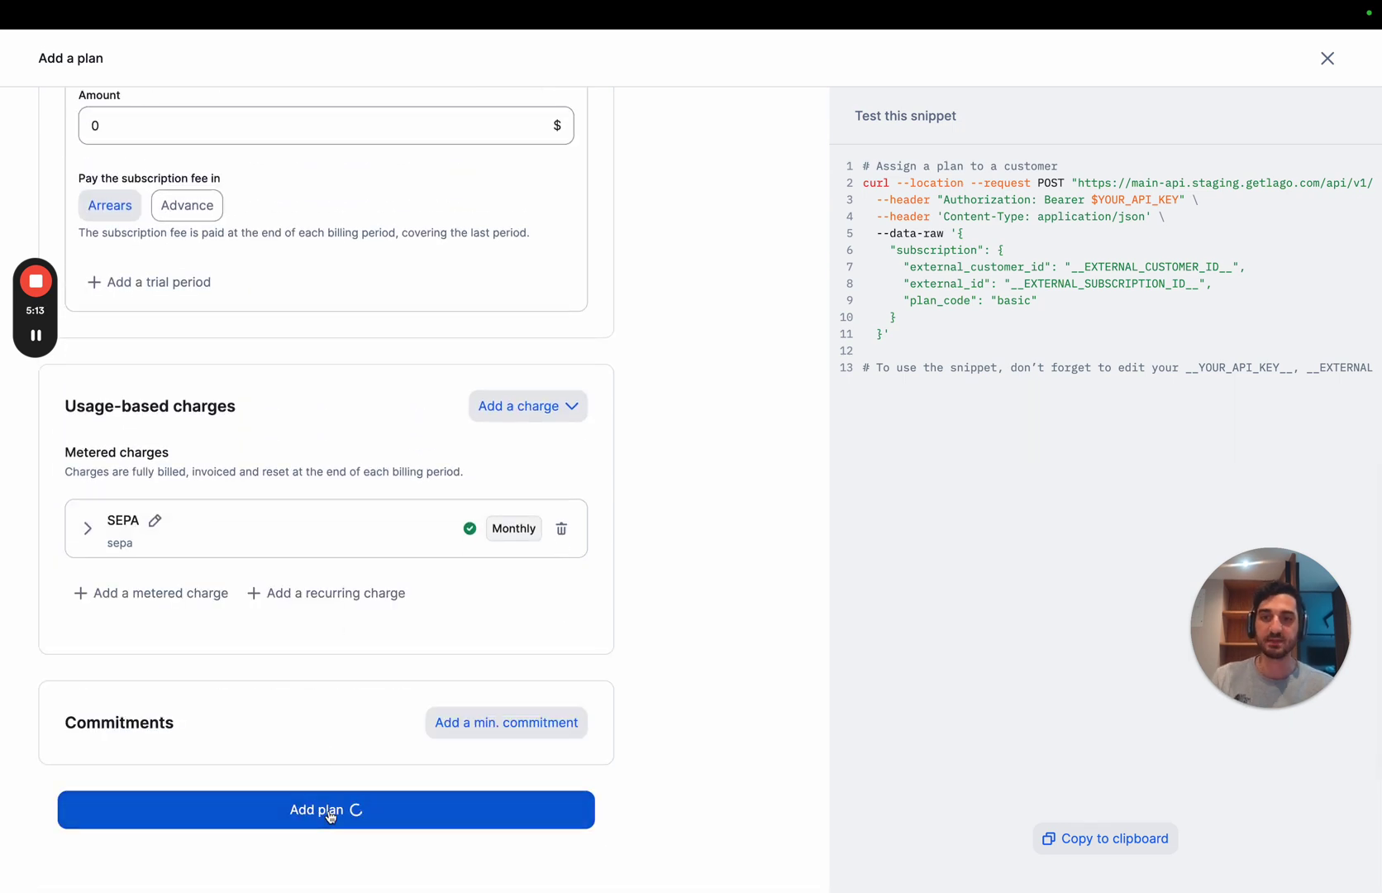
{"action": "left_click", "coordinate": [130, 278]}
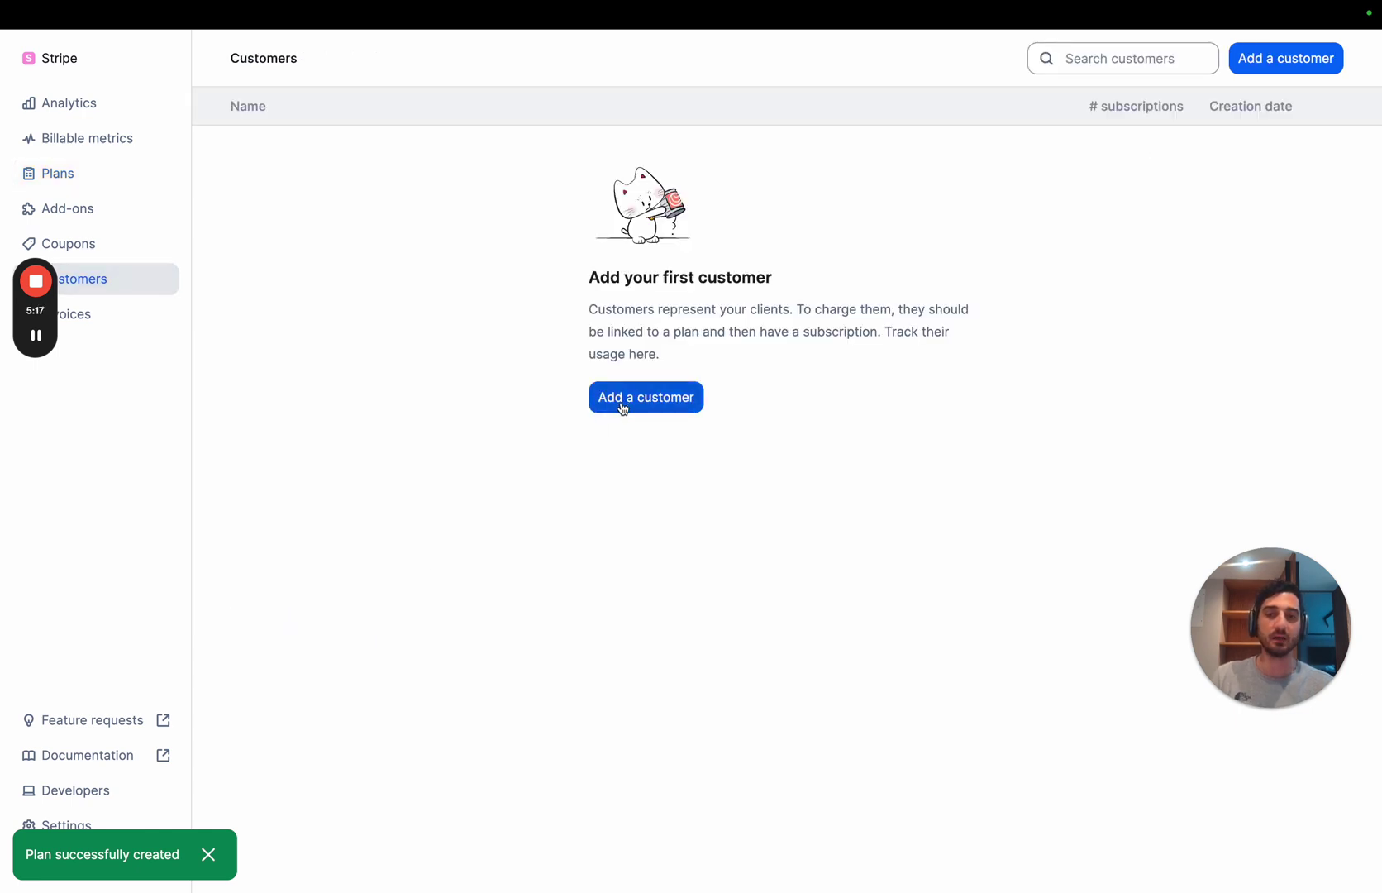
{"action": "left_click", "coordinate": [623, 403]}
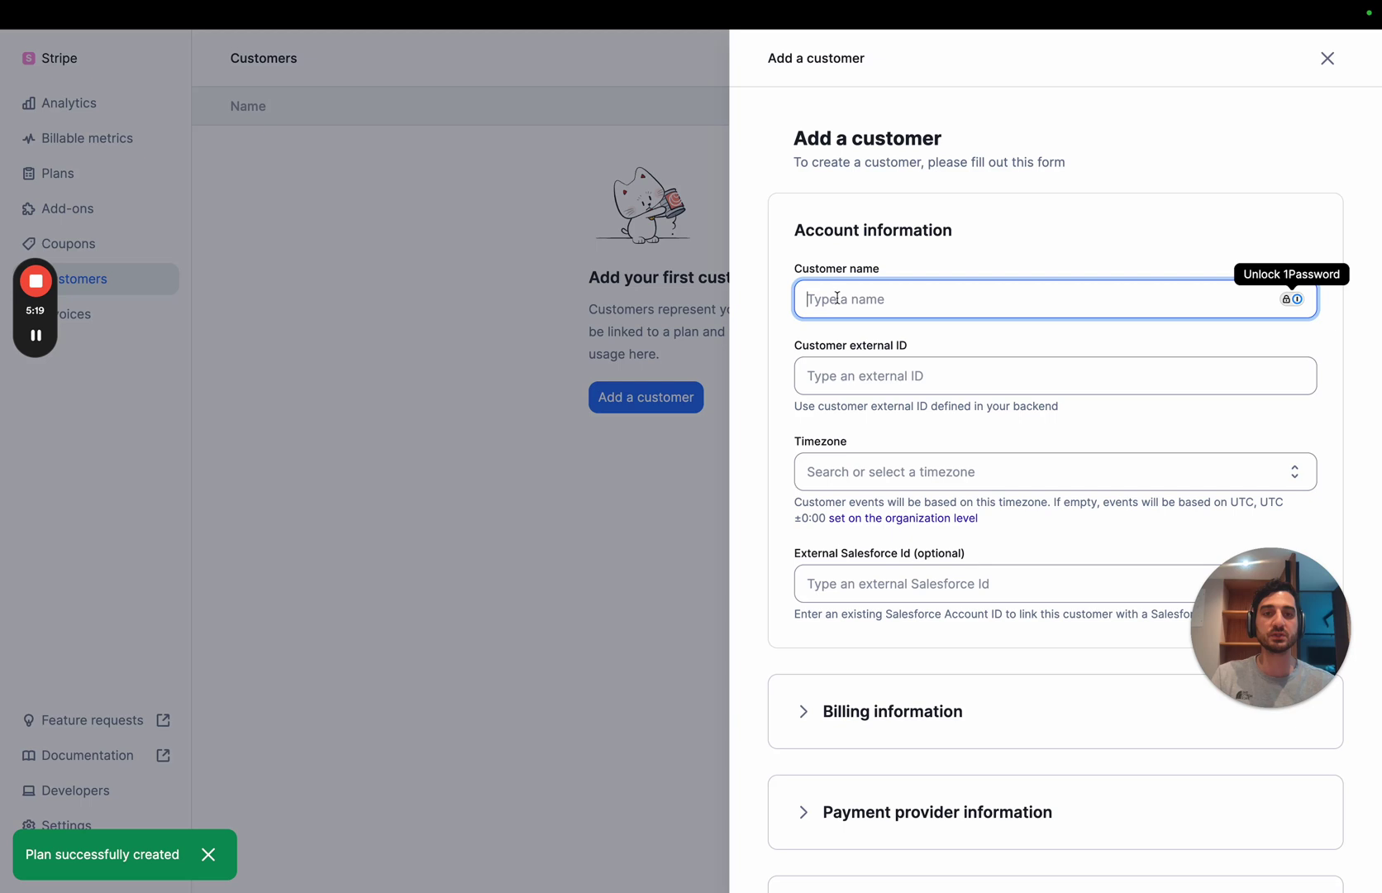
{"action": "type", "text": "Hooli"}
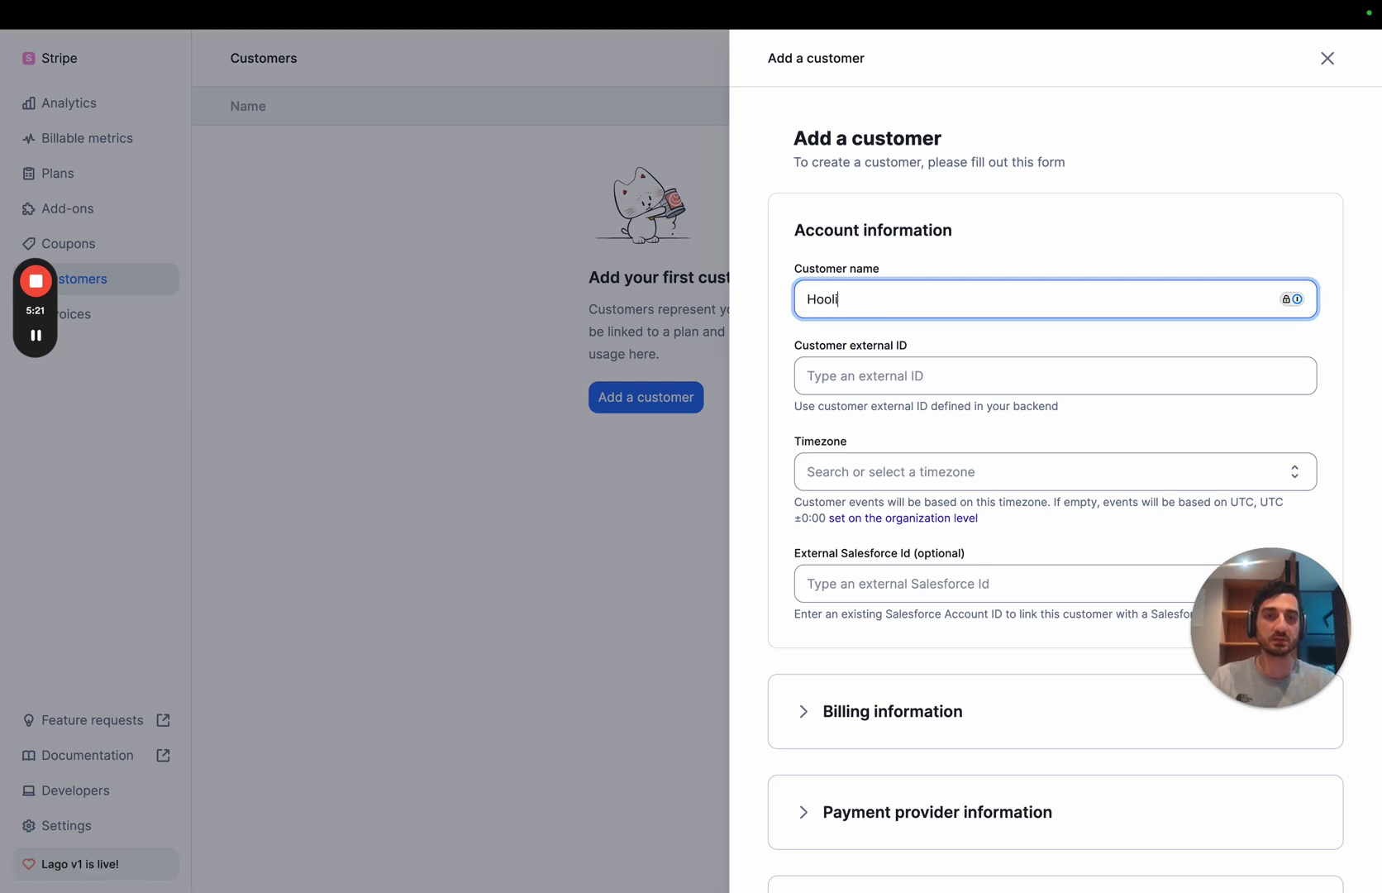
{"action": "key", "text": "Tab"}
{"action": "type", "text": "hooli_"}
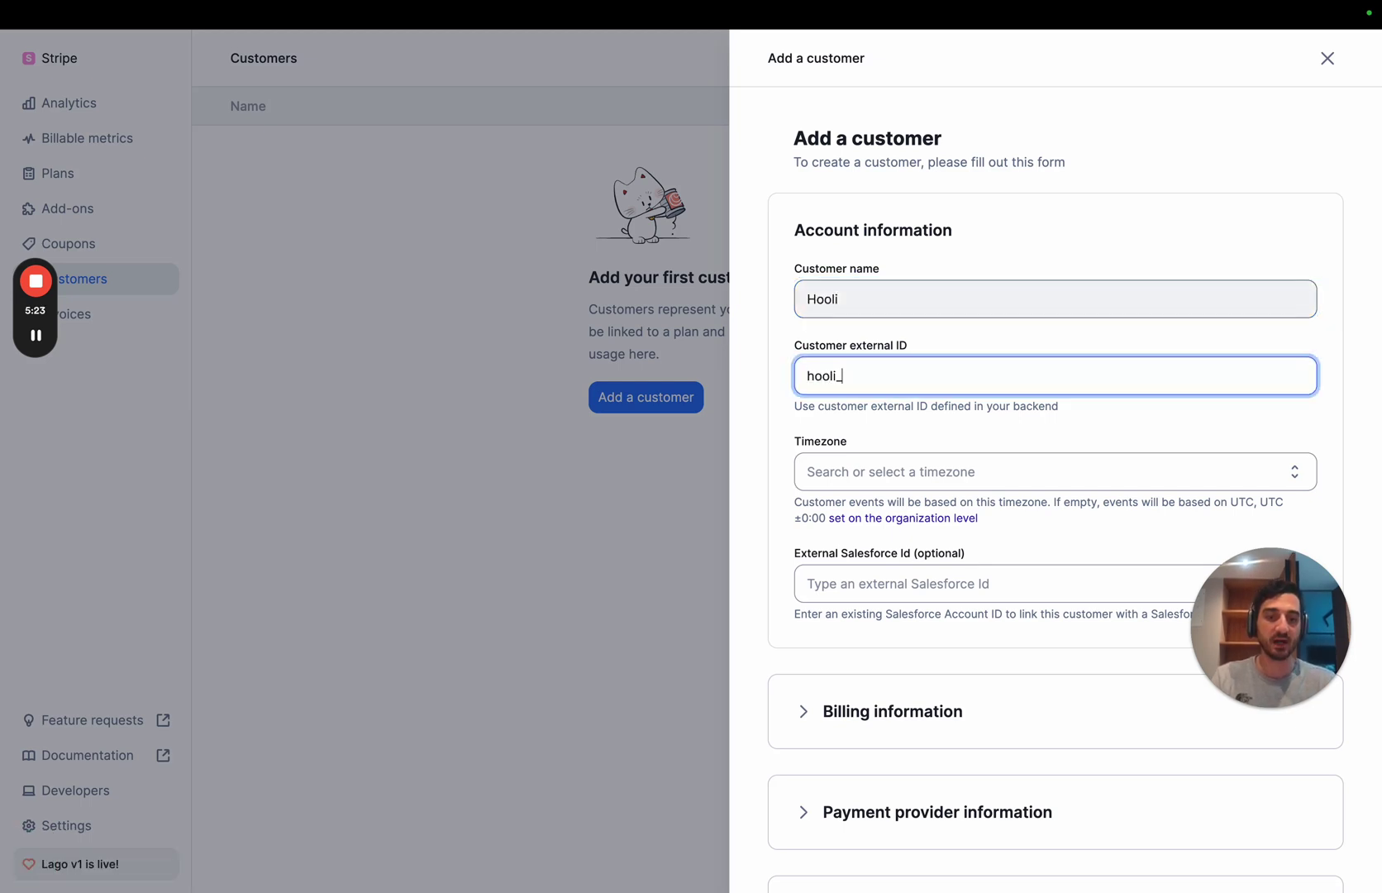
{"action": "type", "text": "1234"}
{"action": "scroll", "coordinate": [943, 461], "scroll_direction": "down", "scroll_amount": 3}
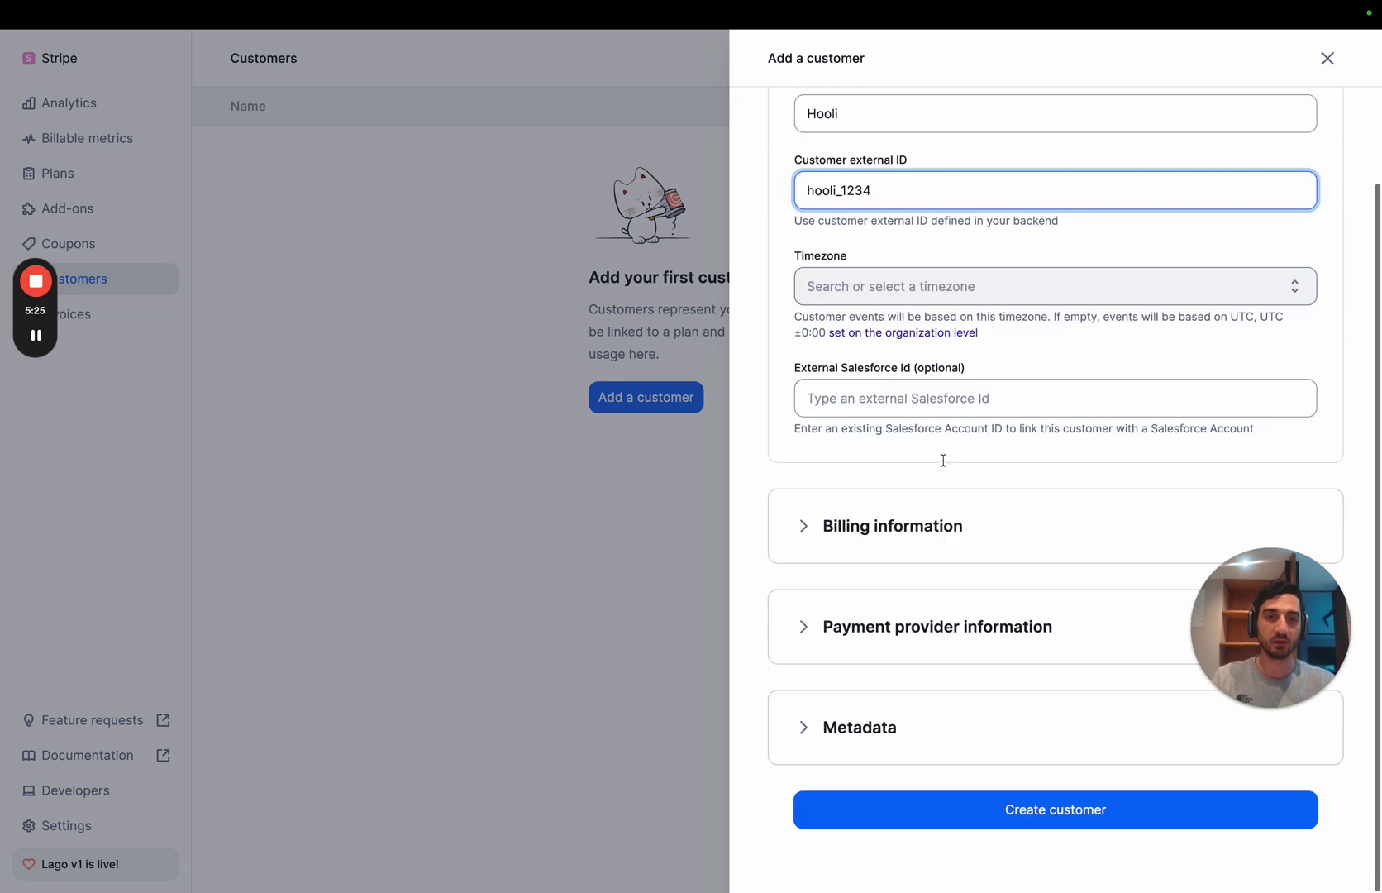
{"action": "left_click", "coordinate": [1011, 809]}
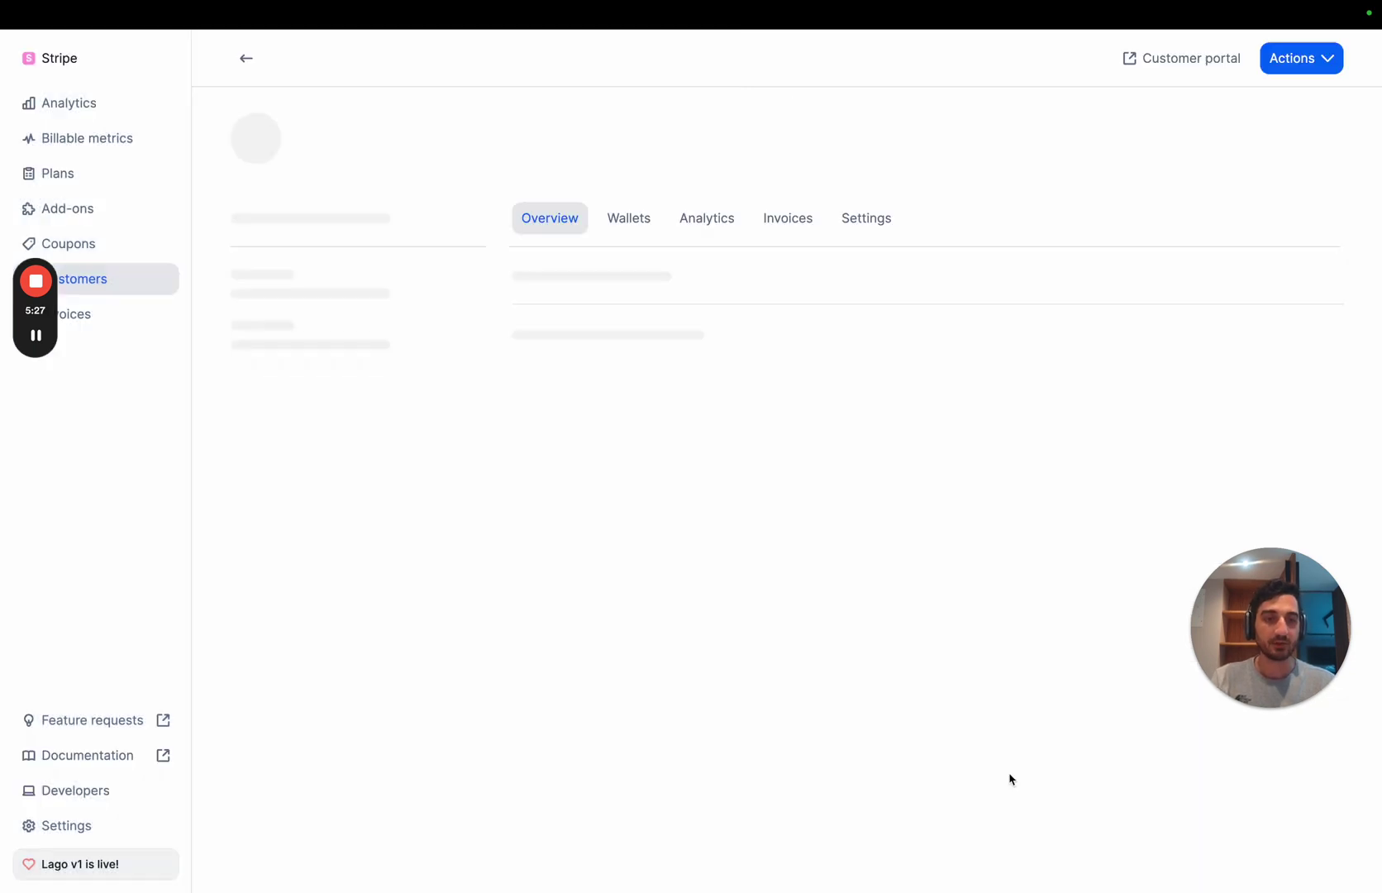
- Assign the Basci (basic) plan to Hooli
{"action": "left_click", "coordinate": [1259, 276]}
{"action": "left_click", "coordinate": [331, 271]}
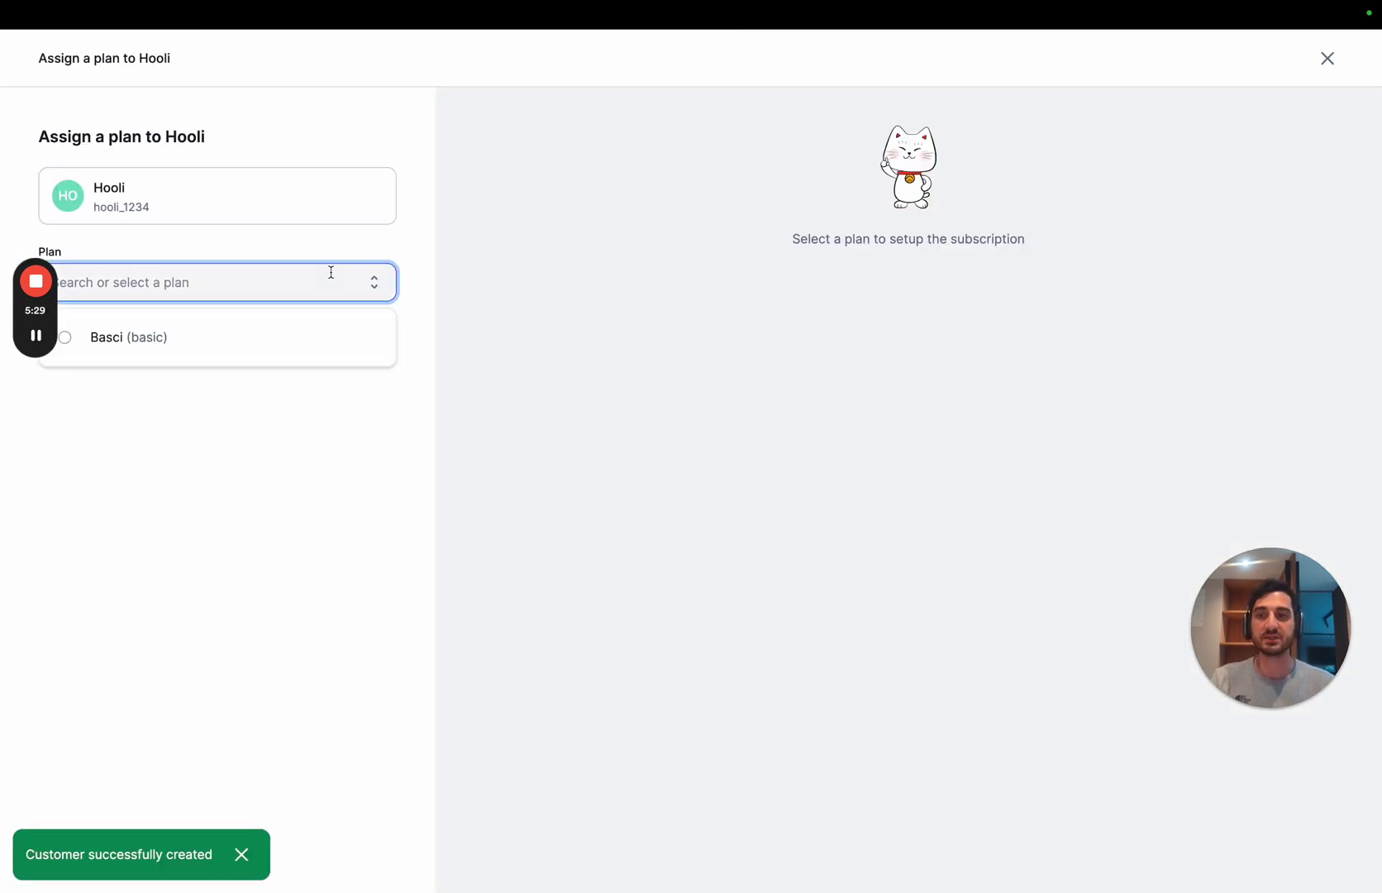
{"action": "left_click", "coordinate": [313, 327]}
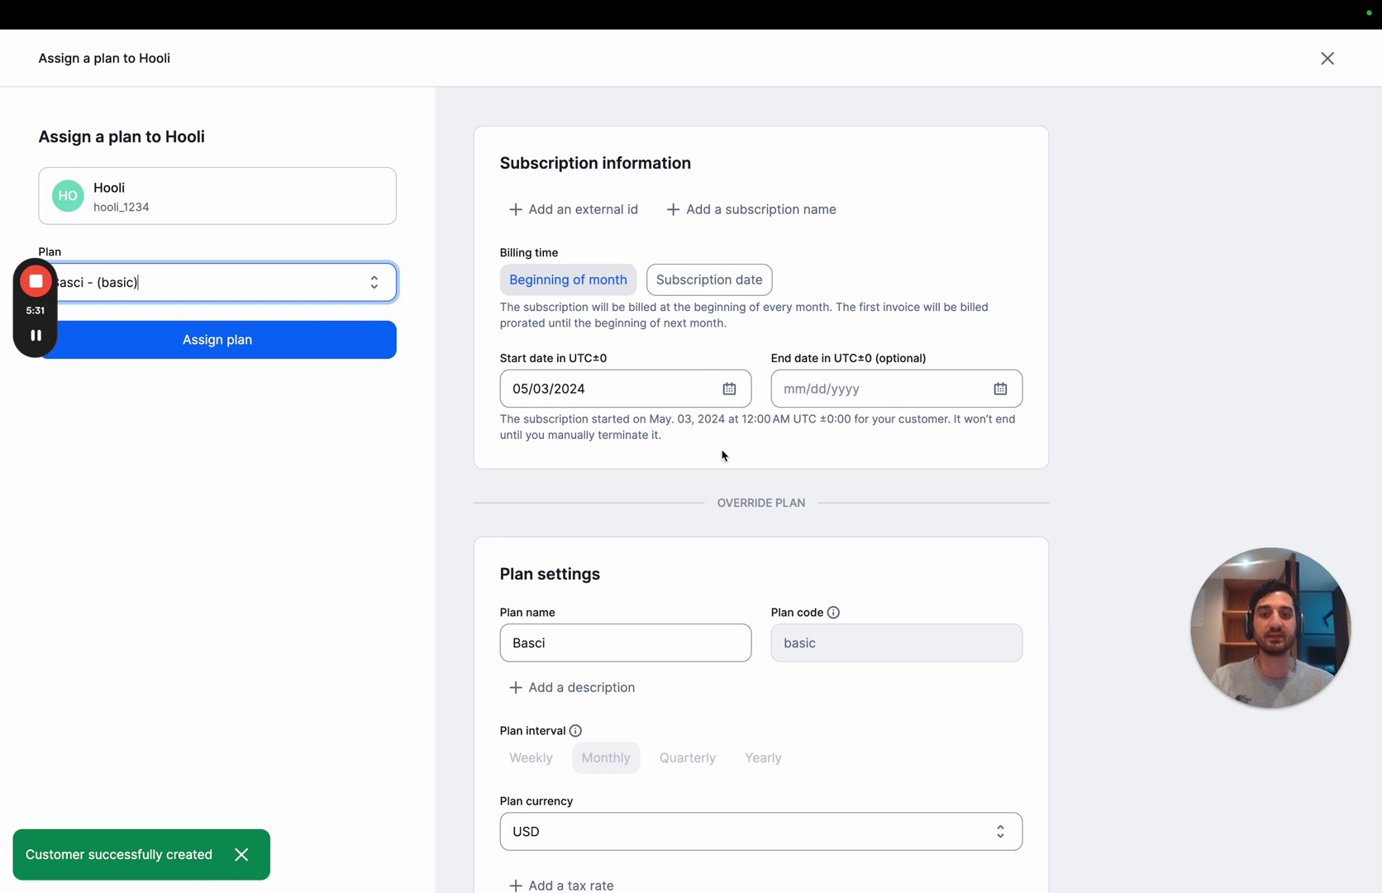
{"action": "scroll", "coordinate": [571, 633], "scroll_direction": "down", "scroll_amount": 3}
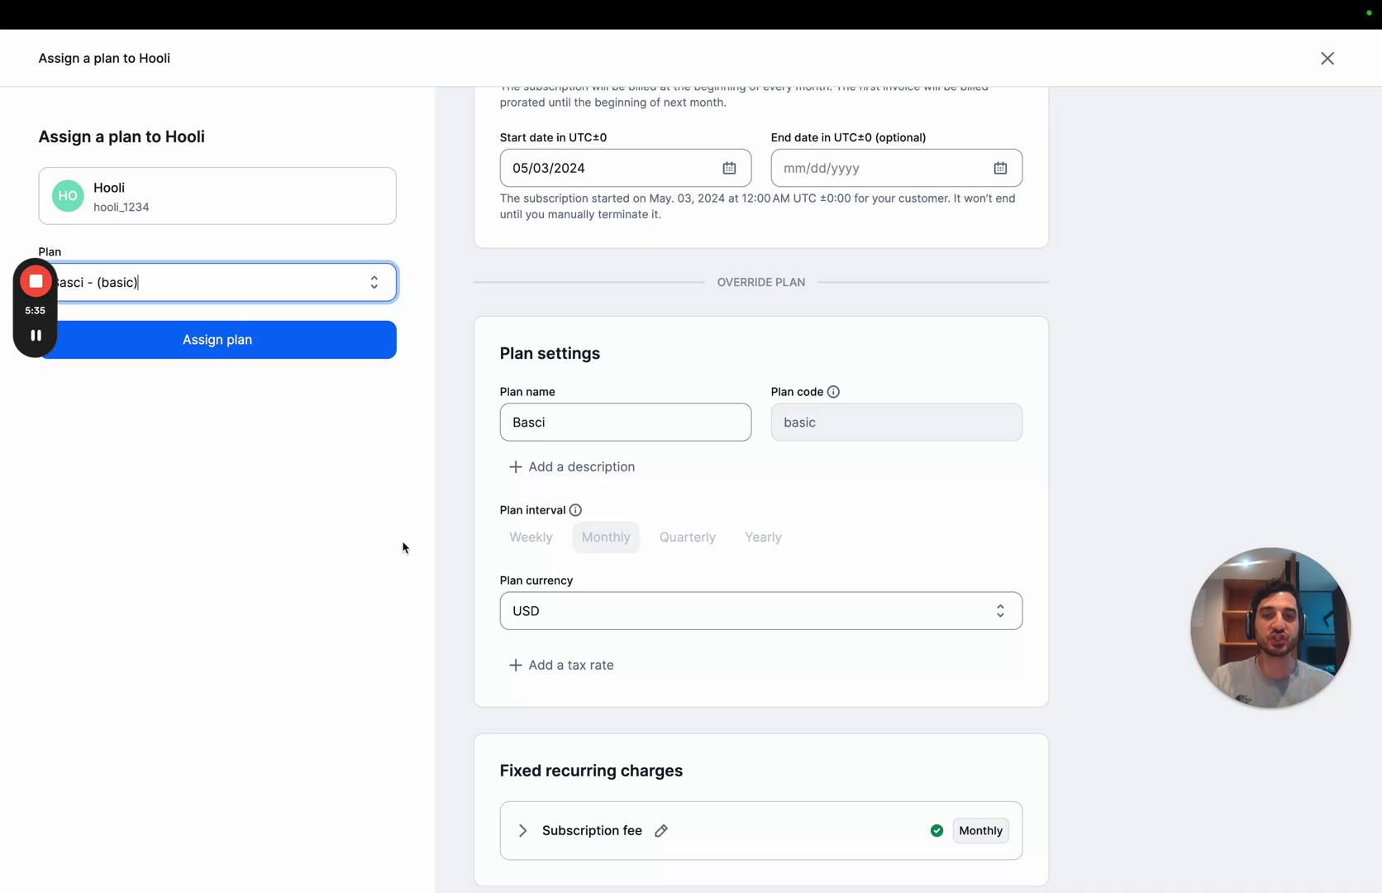
{"action": "left_click", "coordinate": [329, 354]}
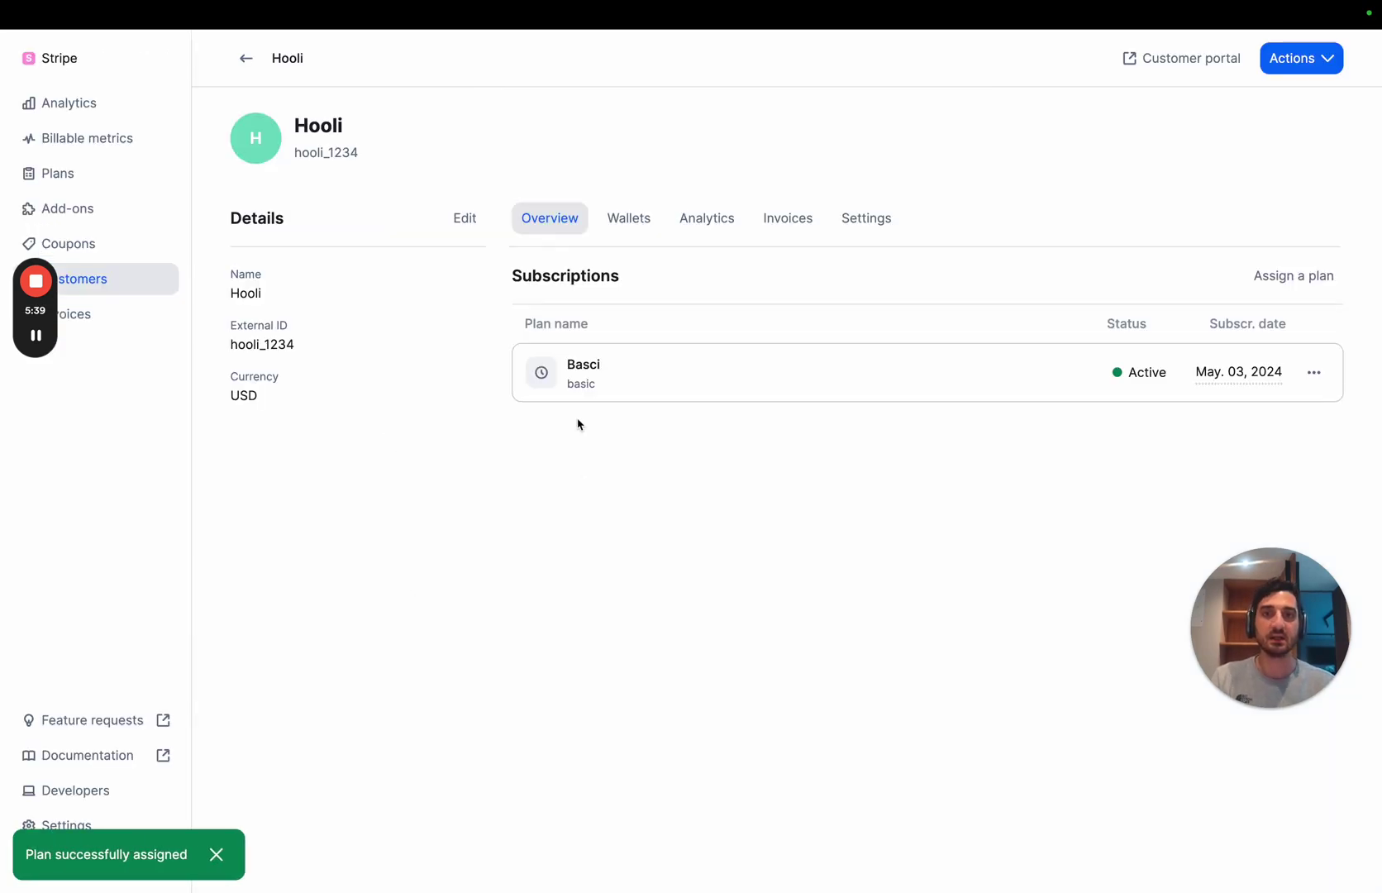
- Open Hooli's analytics and expand the Basci usage report to the sepa metric
{"action": "left_click", "coordinate": [716, 224]}
{"action": "left_click", "coordinate": [620, 641]}
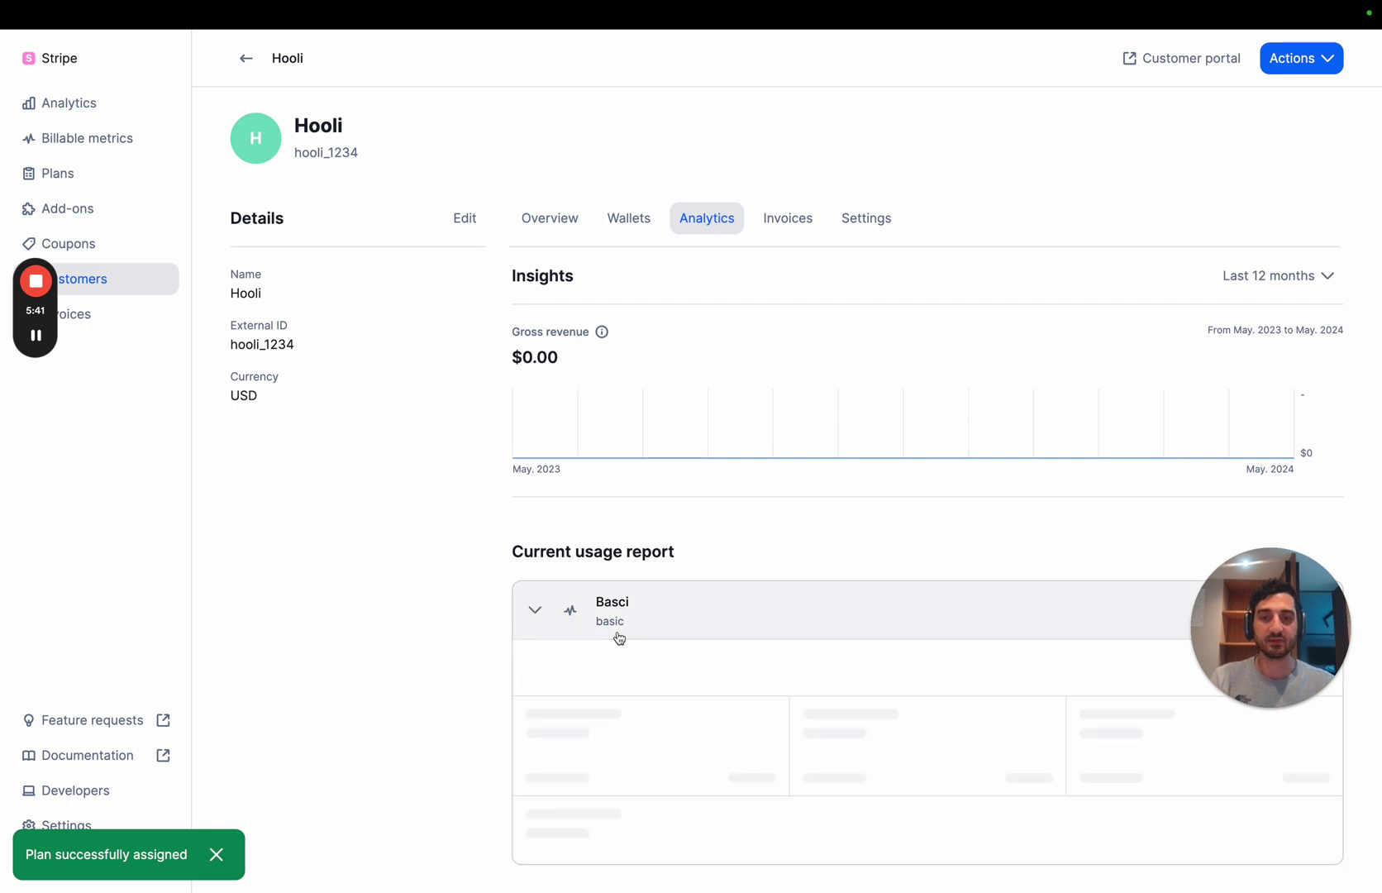
{"action": "left_click_drag", "start_coordinate": [1265, 706], "coordinate": [1274, 468]}
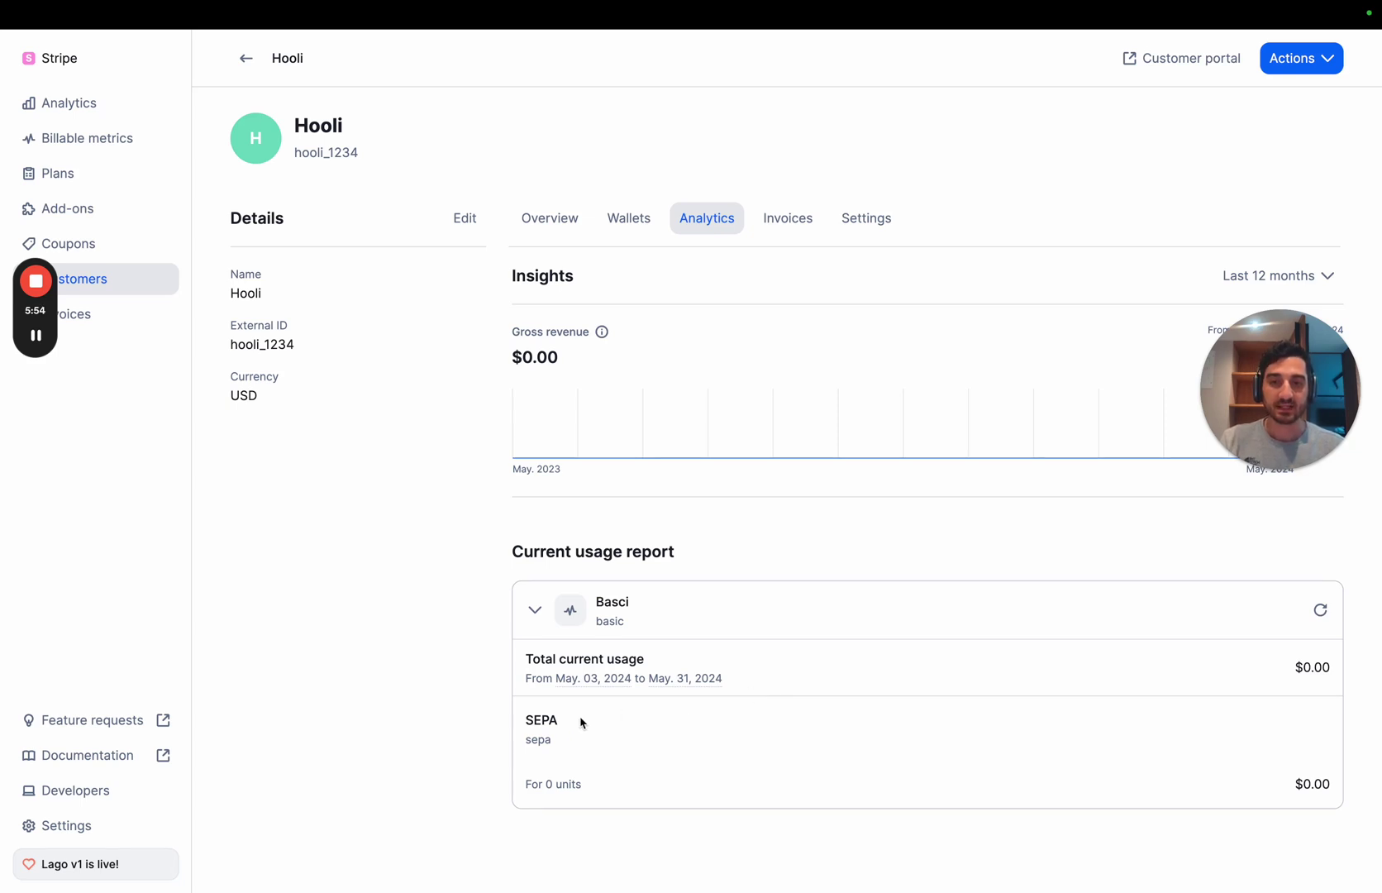
{"action": "double_click", "coordinate": [539, 738]}
{"action": "key", "text": "ctrl+c"}
- Set the usage event's code to sepa and its amount to 200
{"action": "key", "text": "ctrl+Right"}
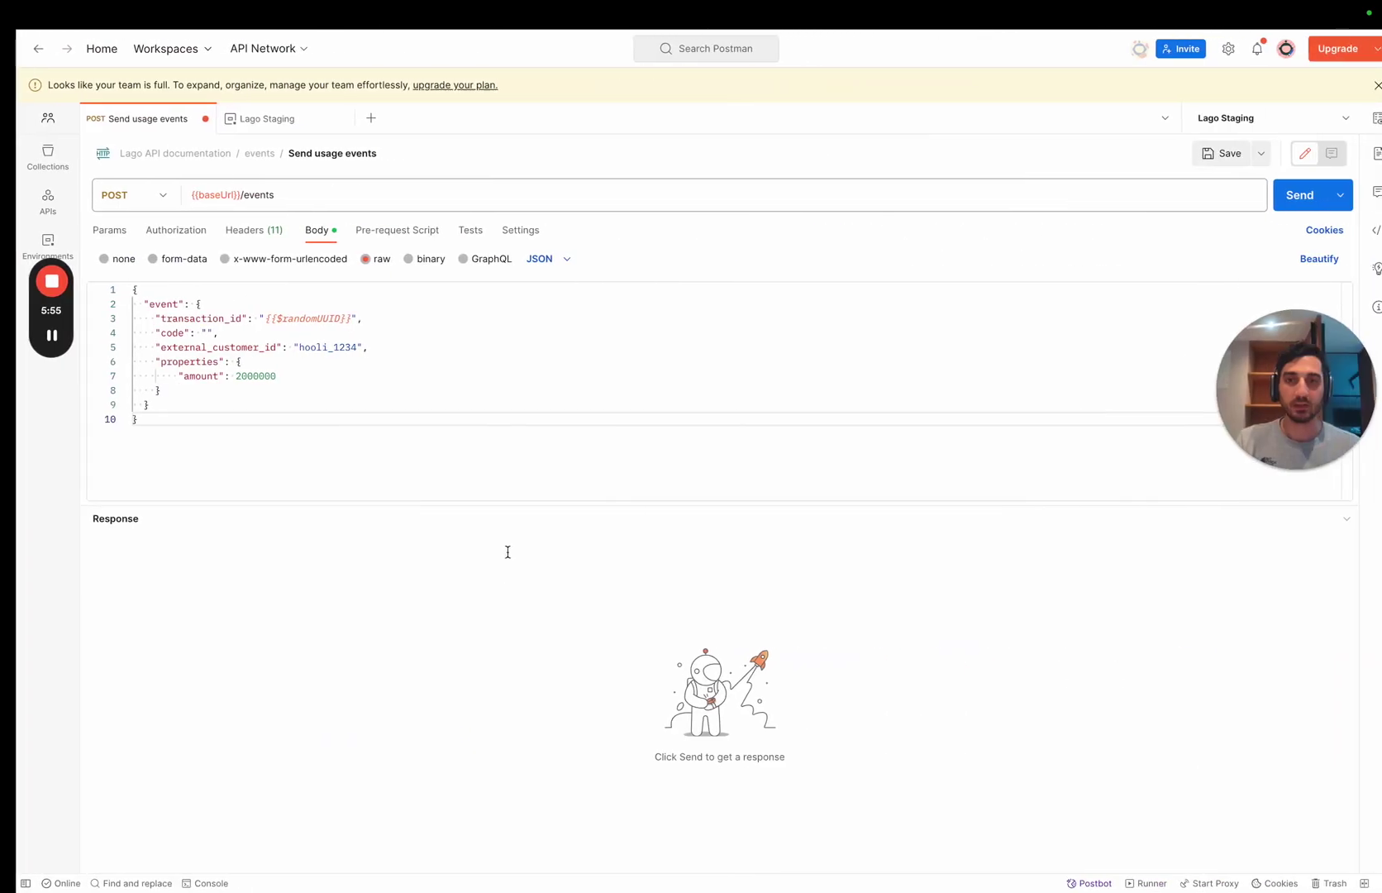
{"action": "left_click", "coordinate": [192, 333]}
{"action": "key", "text": "ctrl+v"}
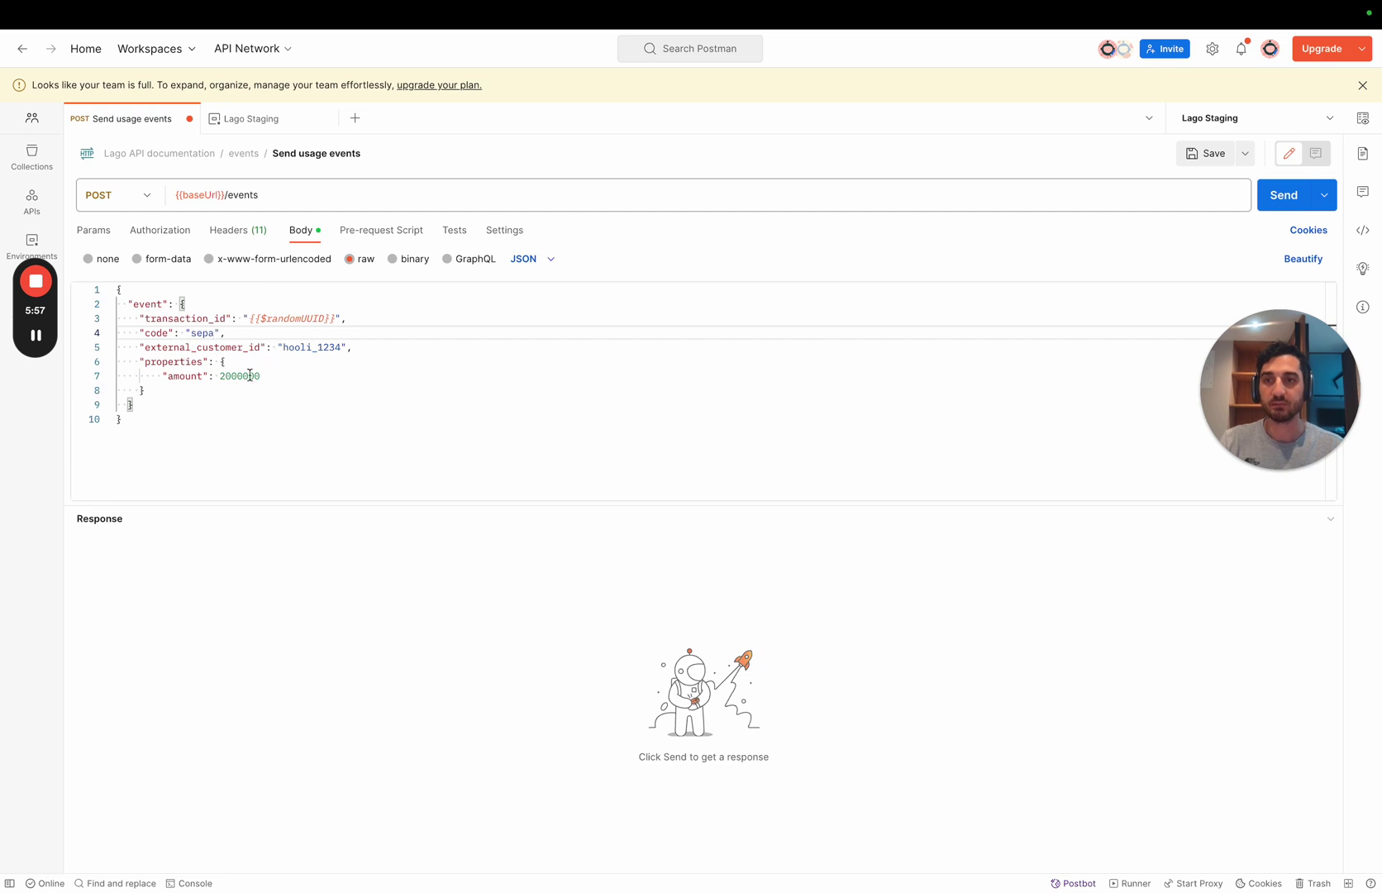
{"action": "double_click", "coordinate": [248, 375]}
{"action": "type", "text": "200"}
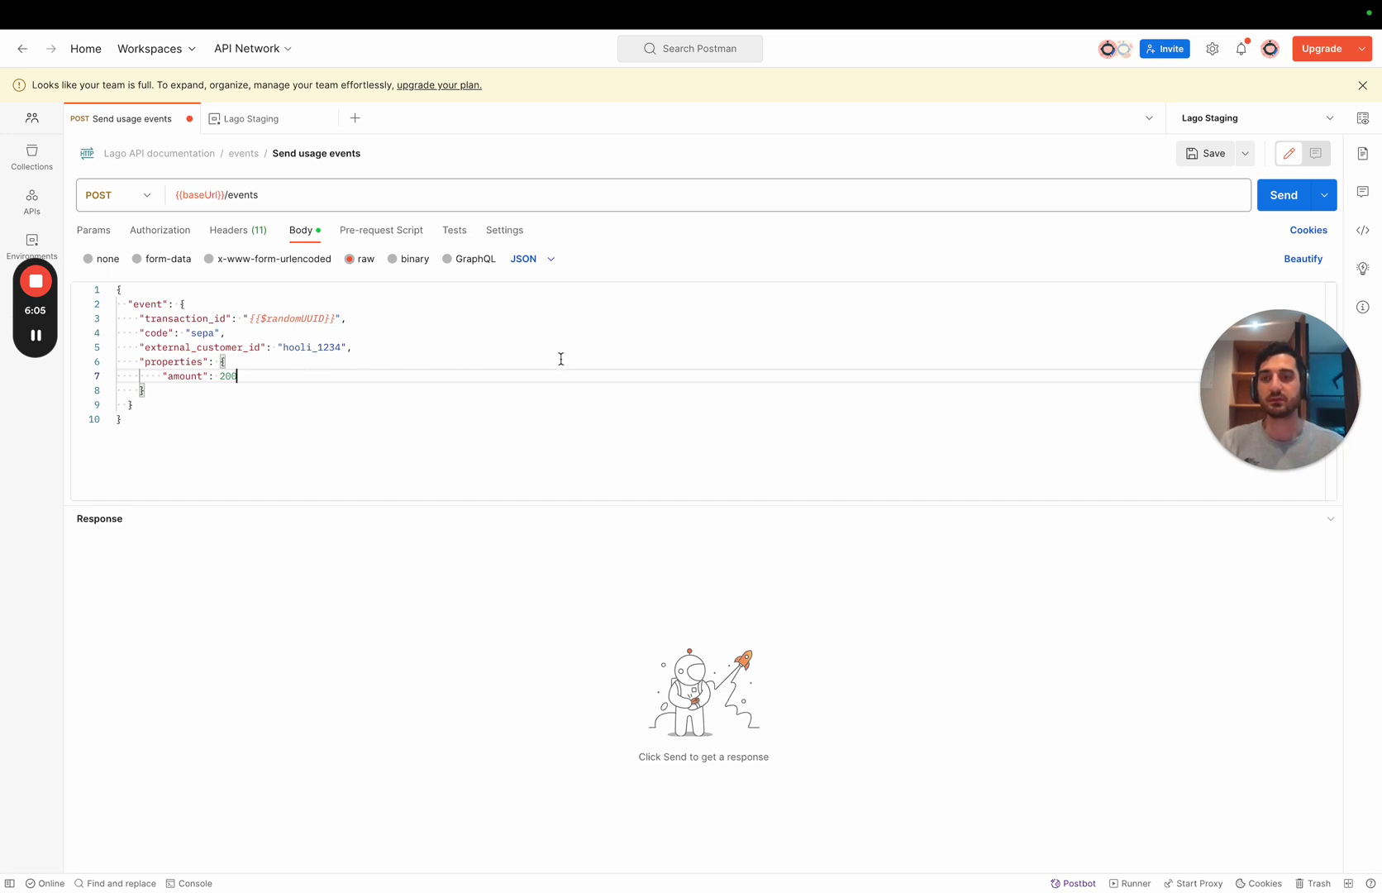
- Send the sepa usage event and check the 200 OK response in raw and pretty views
{"action": "left_click", "coordinate": [1272, 201]}
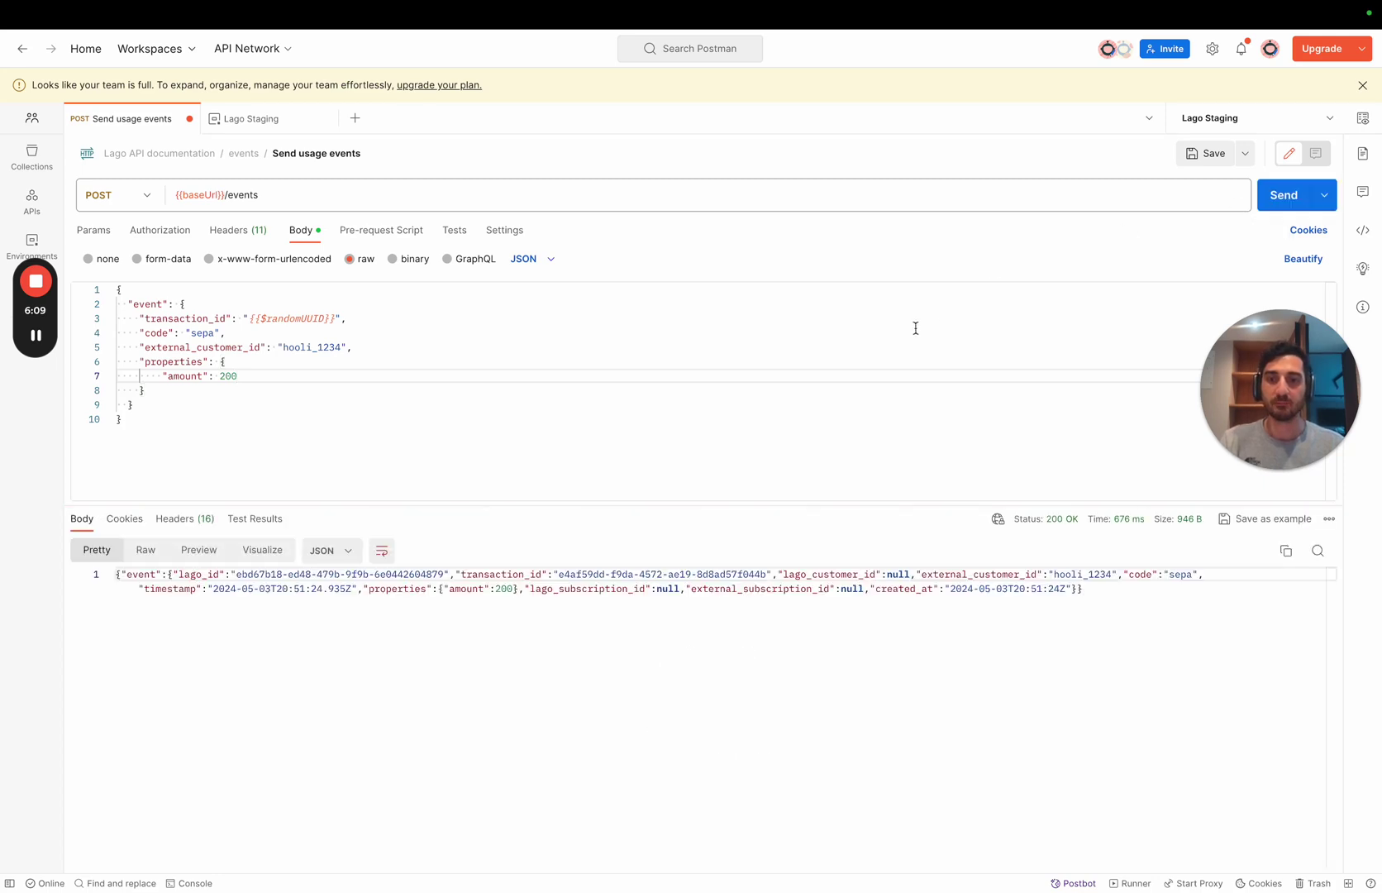
{"action": "left_click", "coordinate": [149, 550]}
{"action": "left_click", "coordinate": [91, 556]}
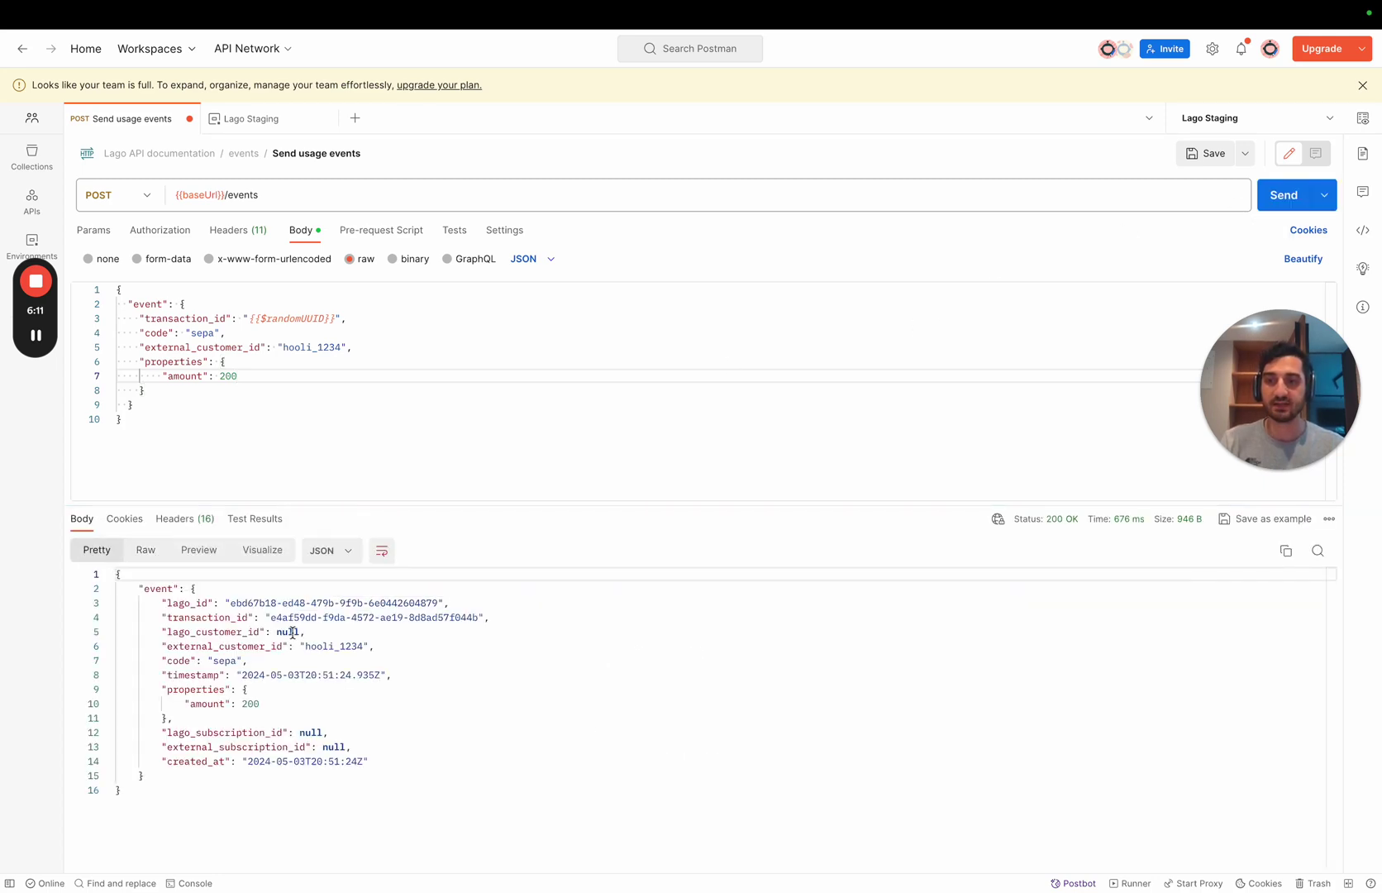
{"action": "key", "text": "ctrl+Left"}
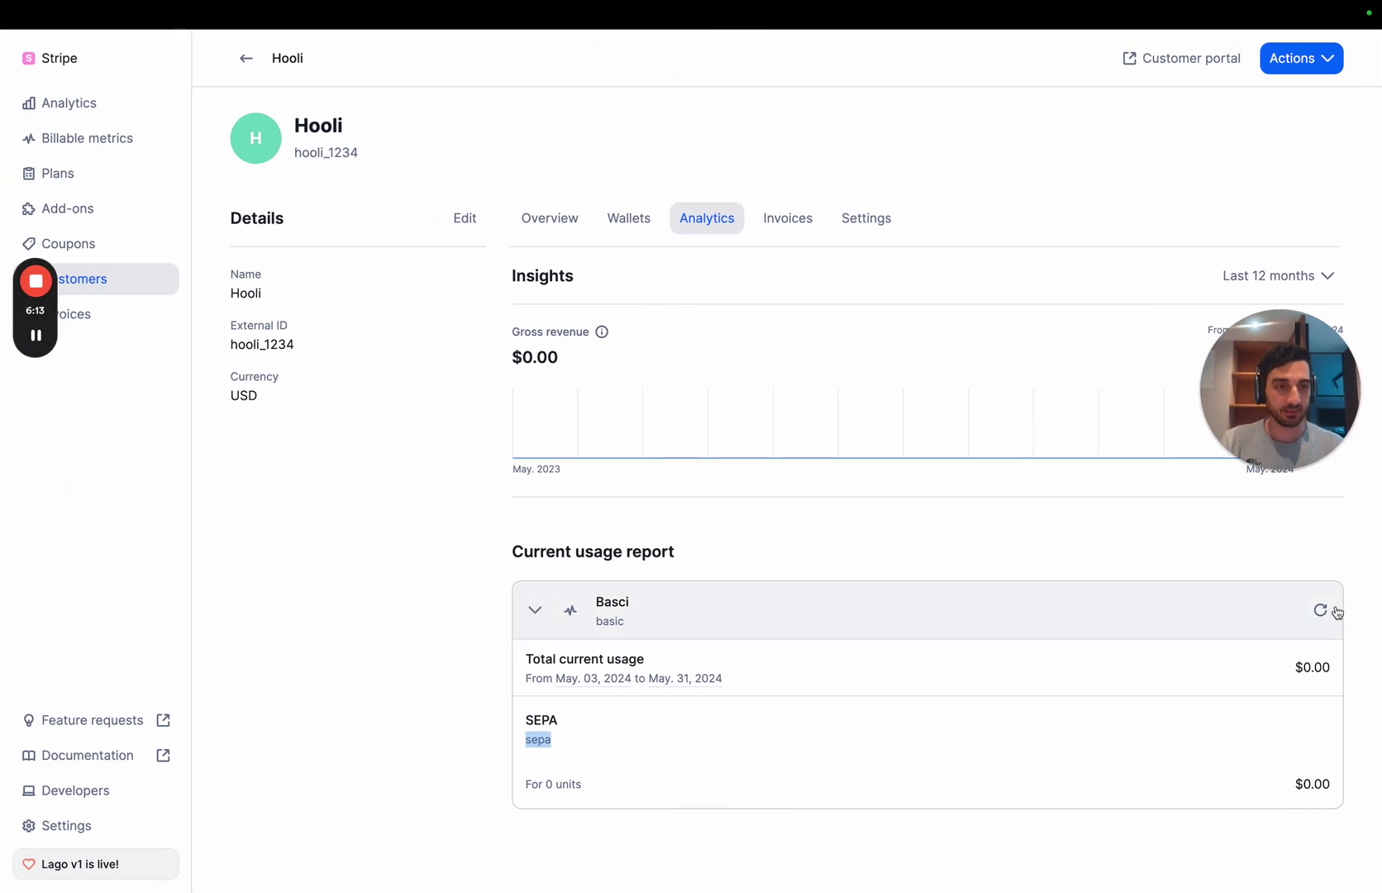
- Reload Hooli's usage report until SEPA shows $1.90 for 200 units
{"action": "left_click", "coordinate": [1322, 612]}
{"action": "left_click", "coordinate": [1090, 732]}
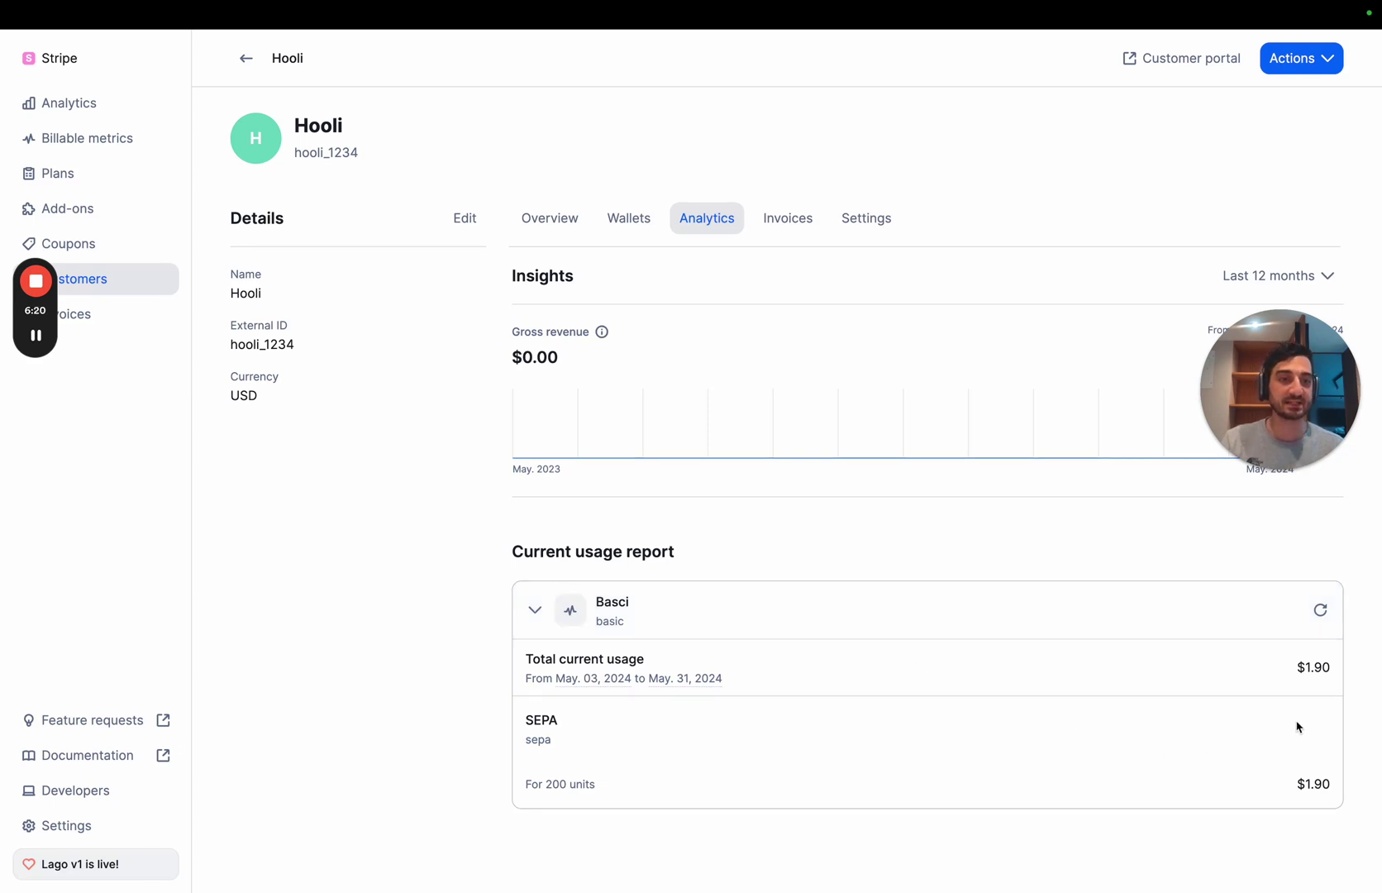
{"action": "triple_click", "coordinate": [1292, 668]}
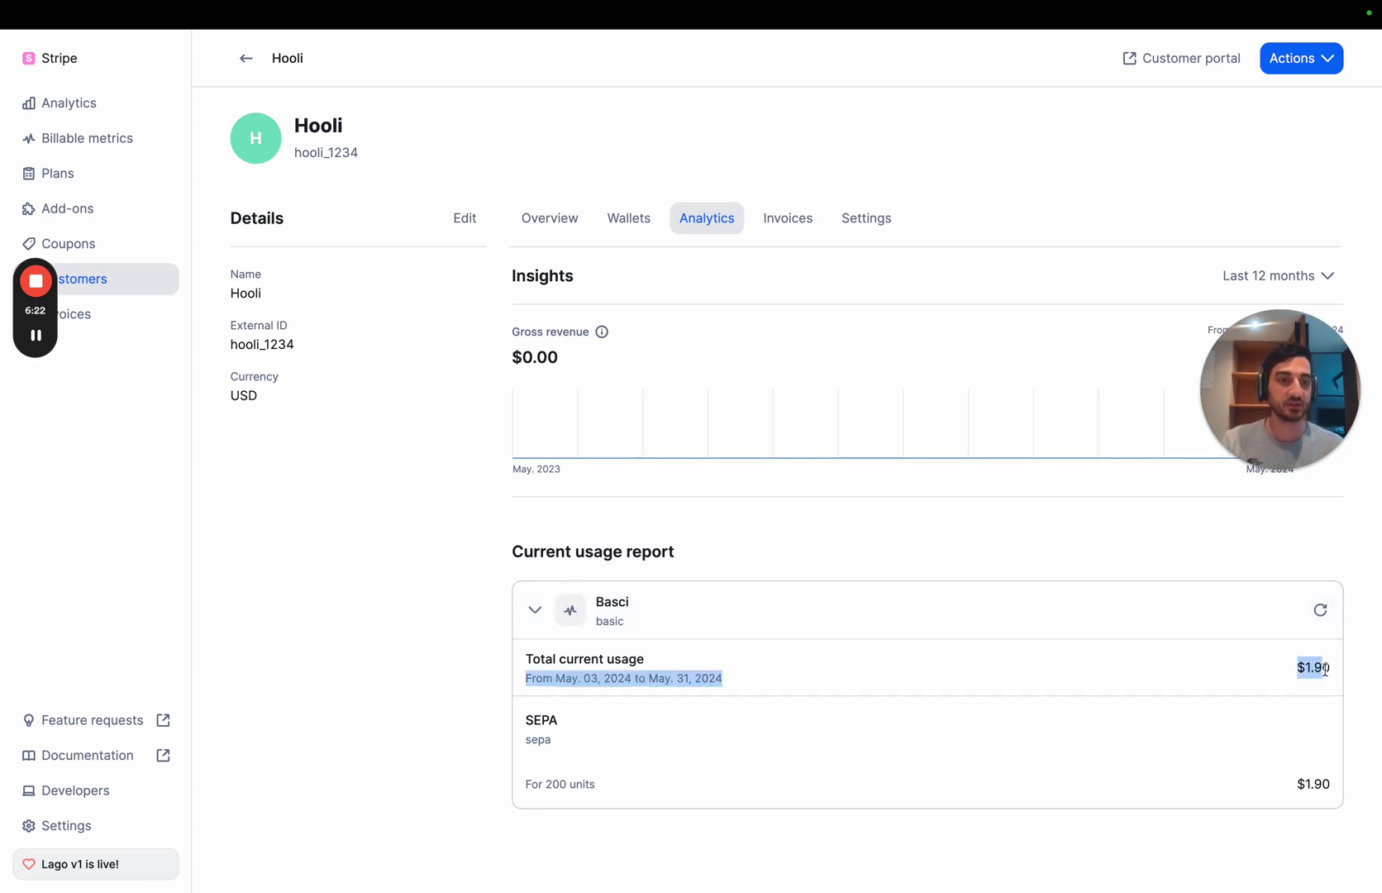
{"action": "left_click", "coordinate": [1317, 668]}
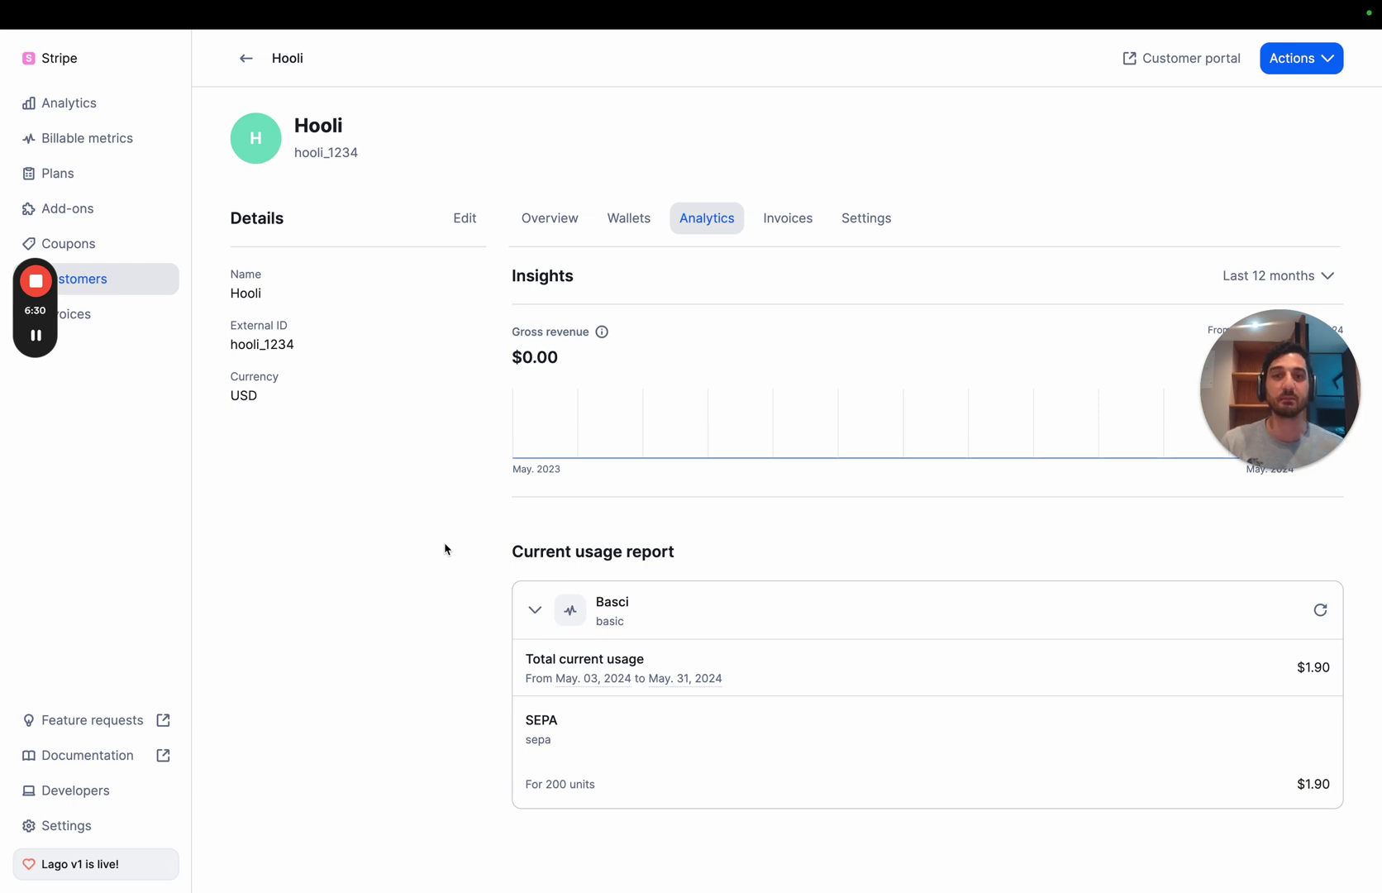
- Inspect the newest fee.created webhook: SEPA fee of 190 cents, paid in advance, not invoiceable
{"action": "mouse_move", "coordinate": [2, 613]}
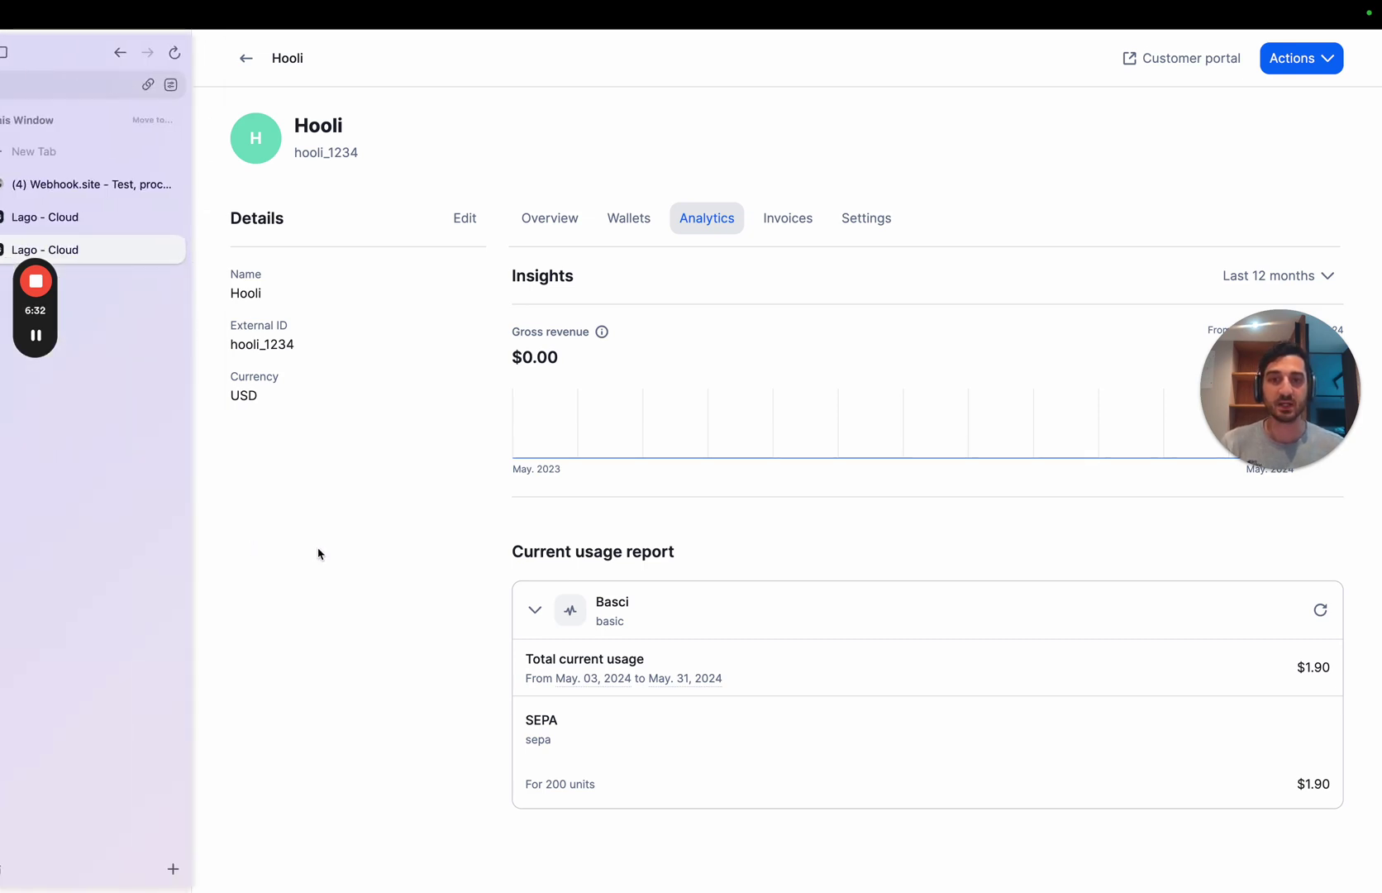
{"action": "mouse_move", "coordinate": [3, 568]}
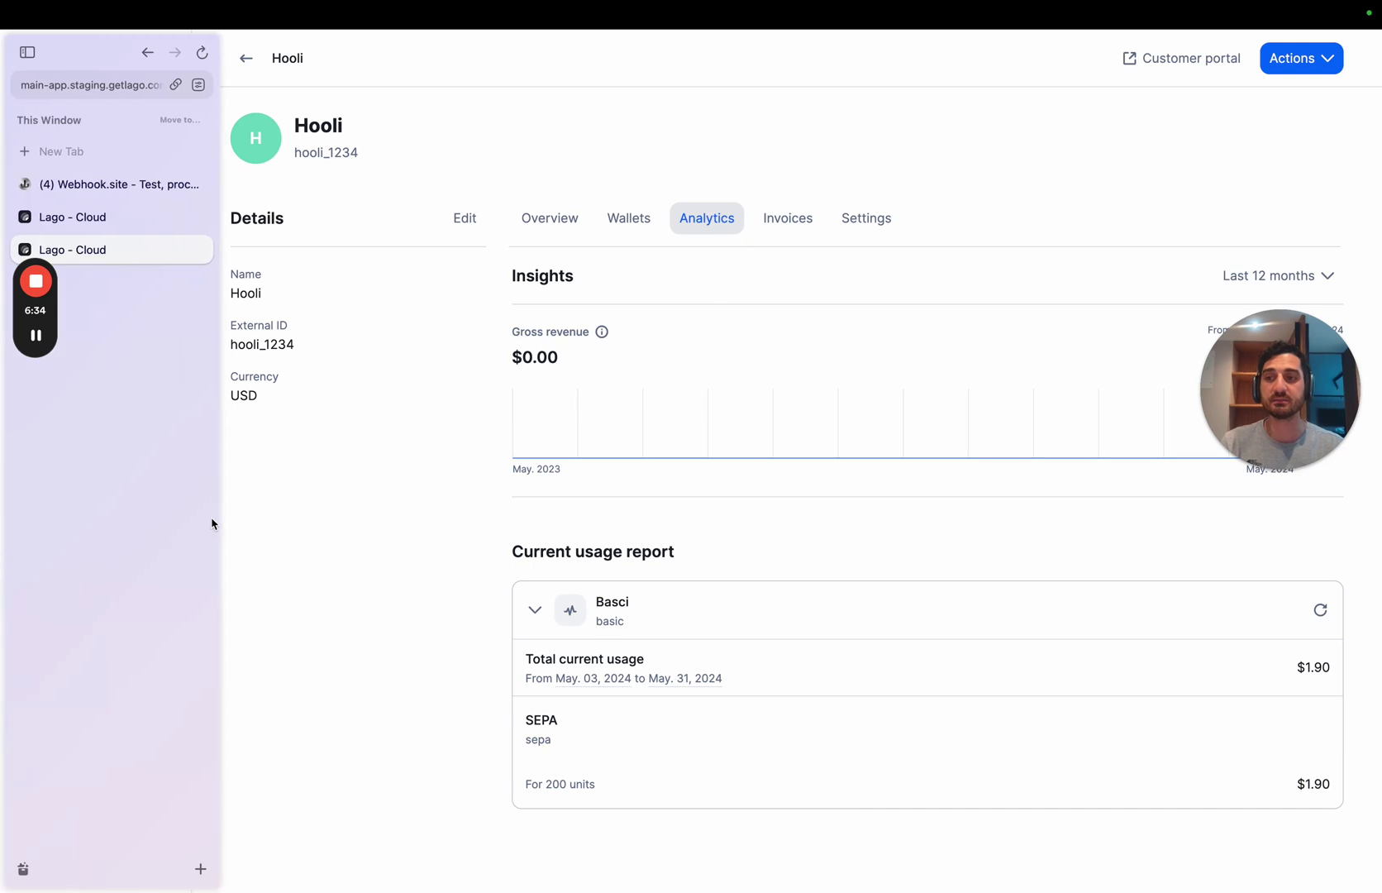
{"action": "left_click", "coordinate": [164, 185]}
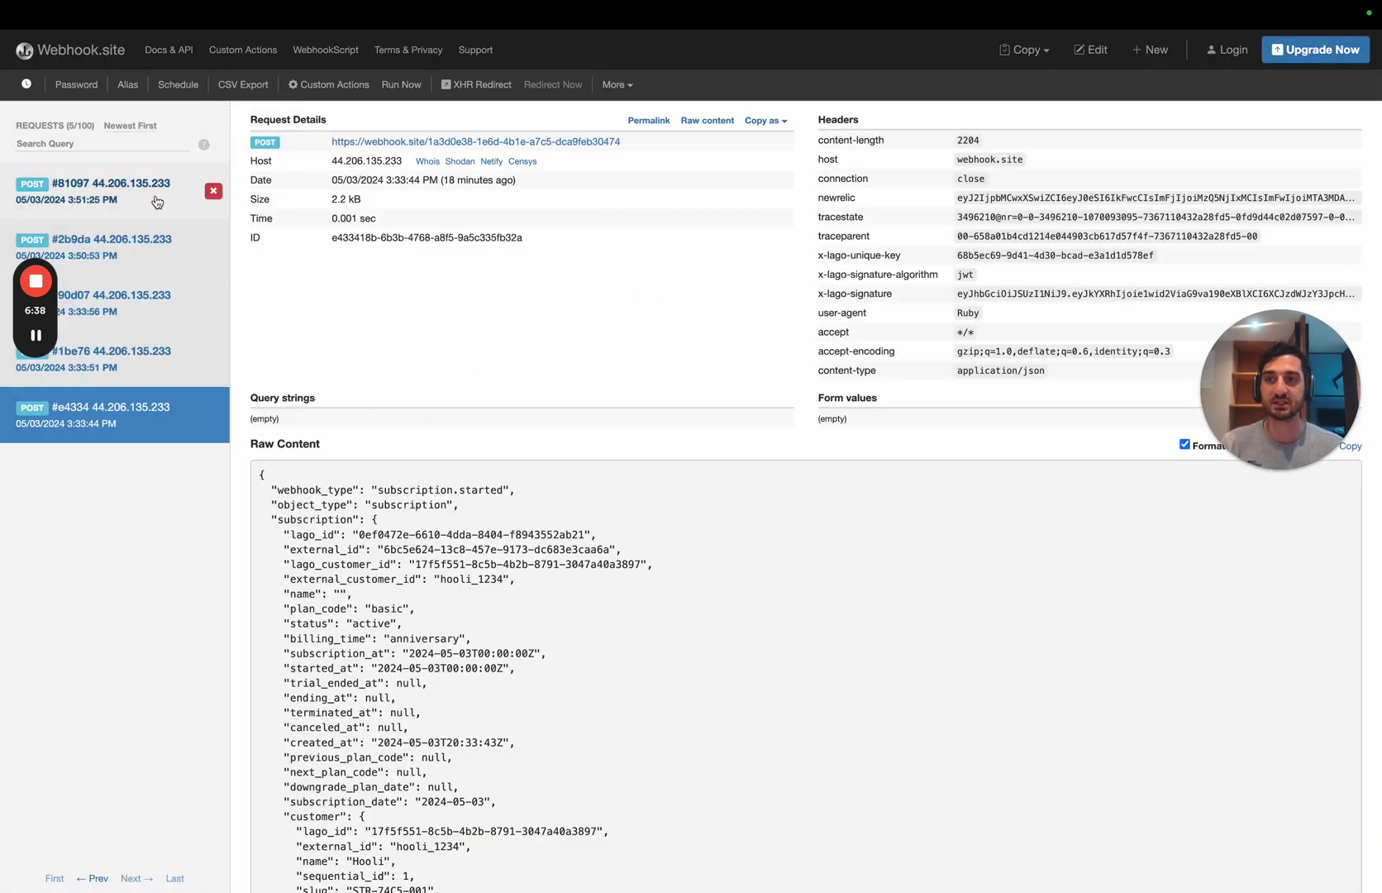
{"action": "left_click", "coordinate": [157, 202]}
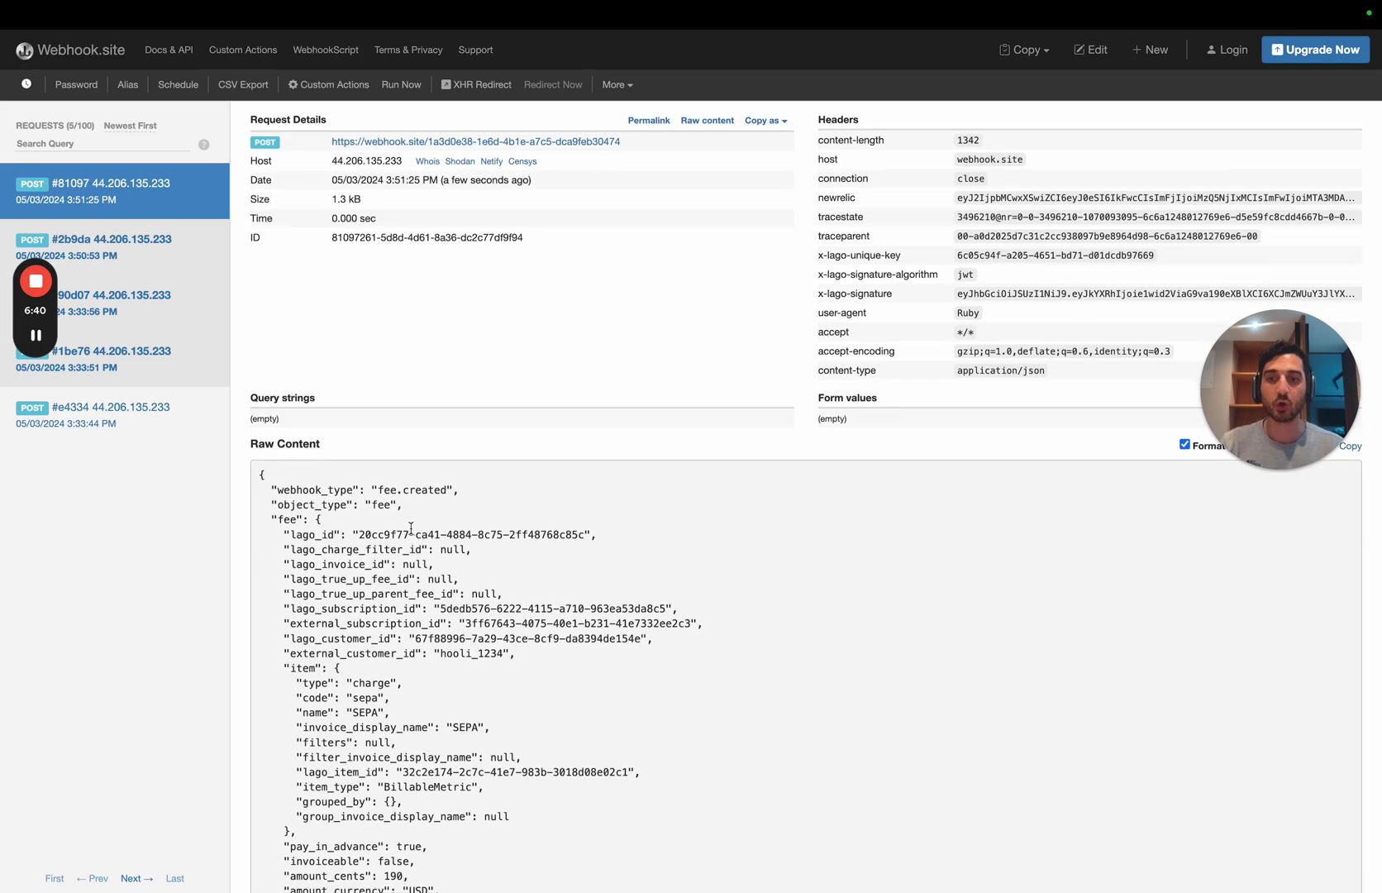
{"action": "scroll", "coordinate": [446, 635], "scroll_direction": "down", "scroll_amount": 3}
{"action": "scroll", "coordinate": [446, 635], "scroll_direction": "down", "scroll_amount": 1}
{"action": "double_click", "coordinate": [467, 525]}
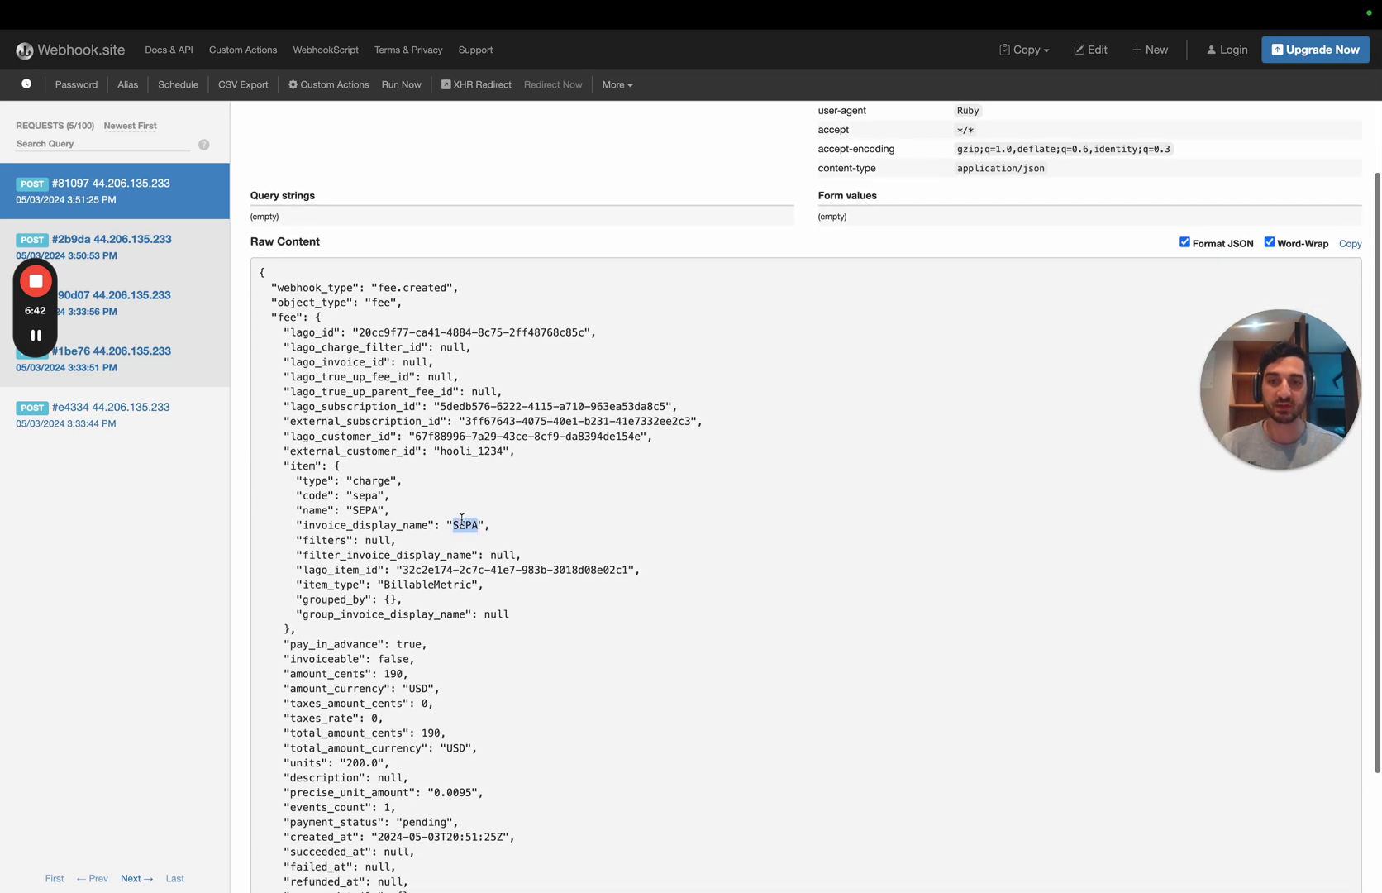
{"action": "left_click", "coordinate": [467, 572]}
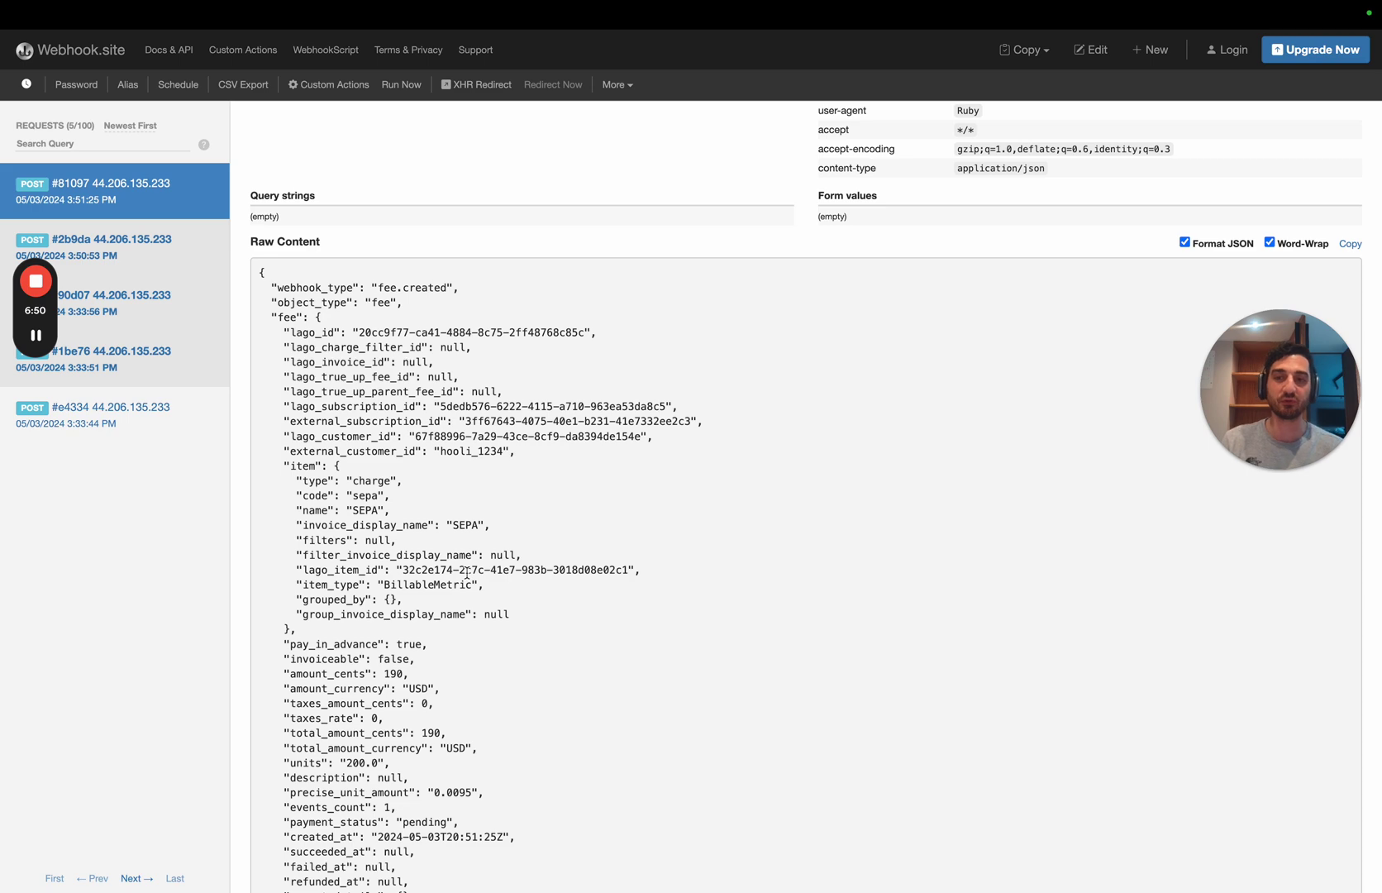
{"action": "key", "text": "ctrl+Right"}
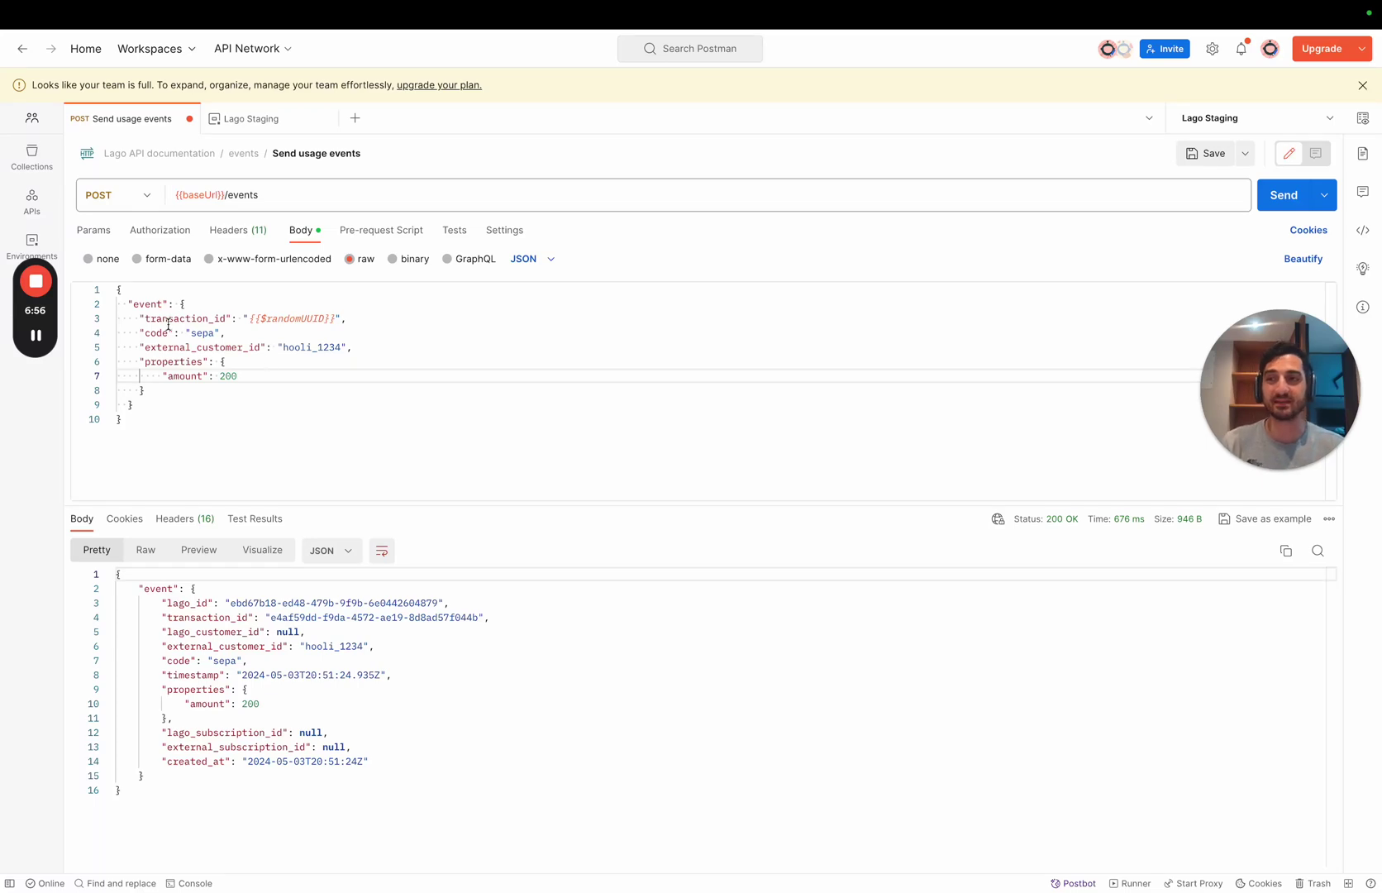
- Widen the Collections sidebar to reveal the Lago API documentation collection
{"action": "left_click_drag", "start_coordinate": [67, 250], "coordinate": [162, 253]}
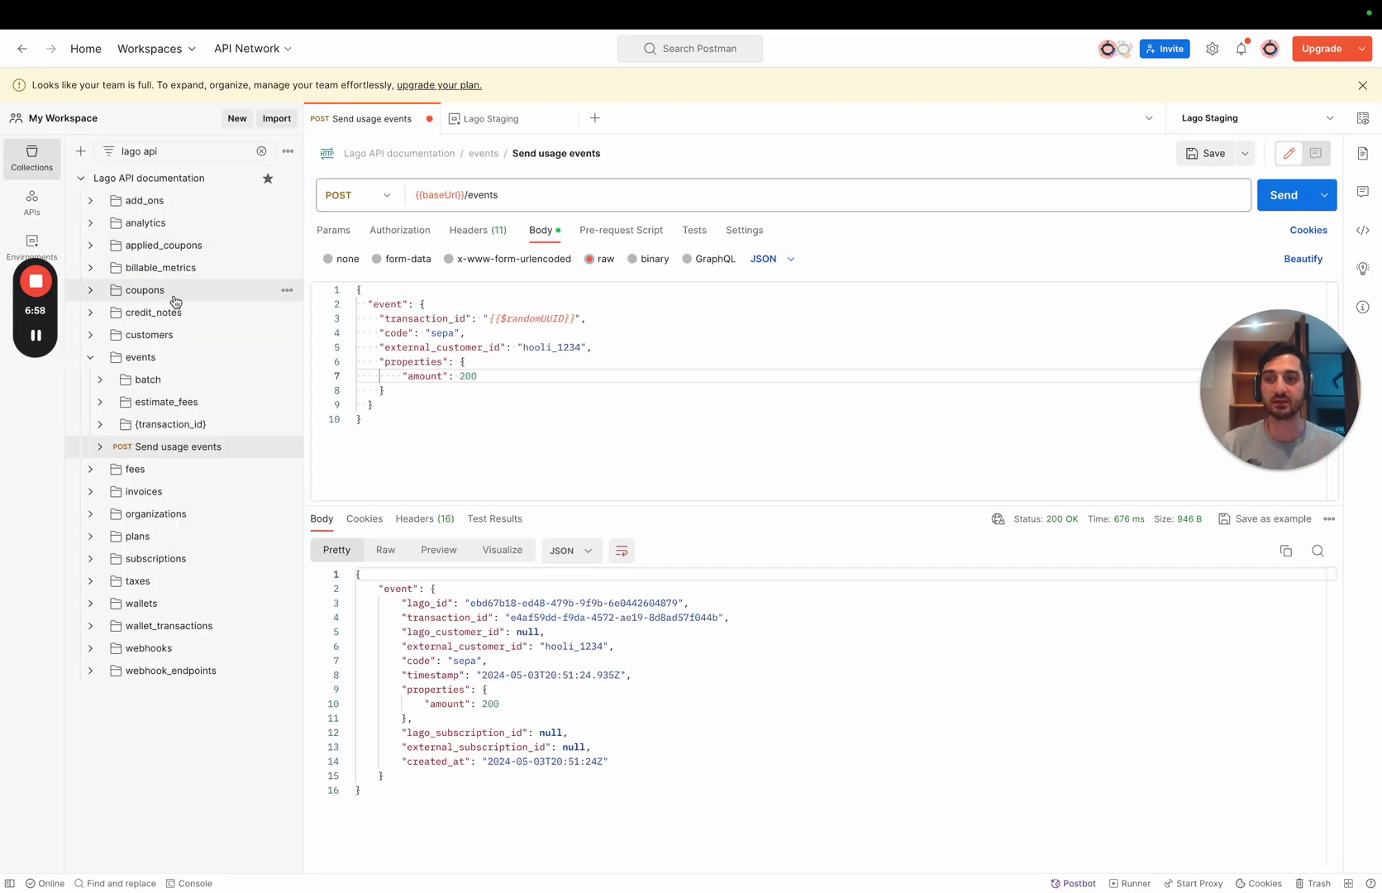